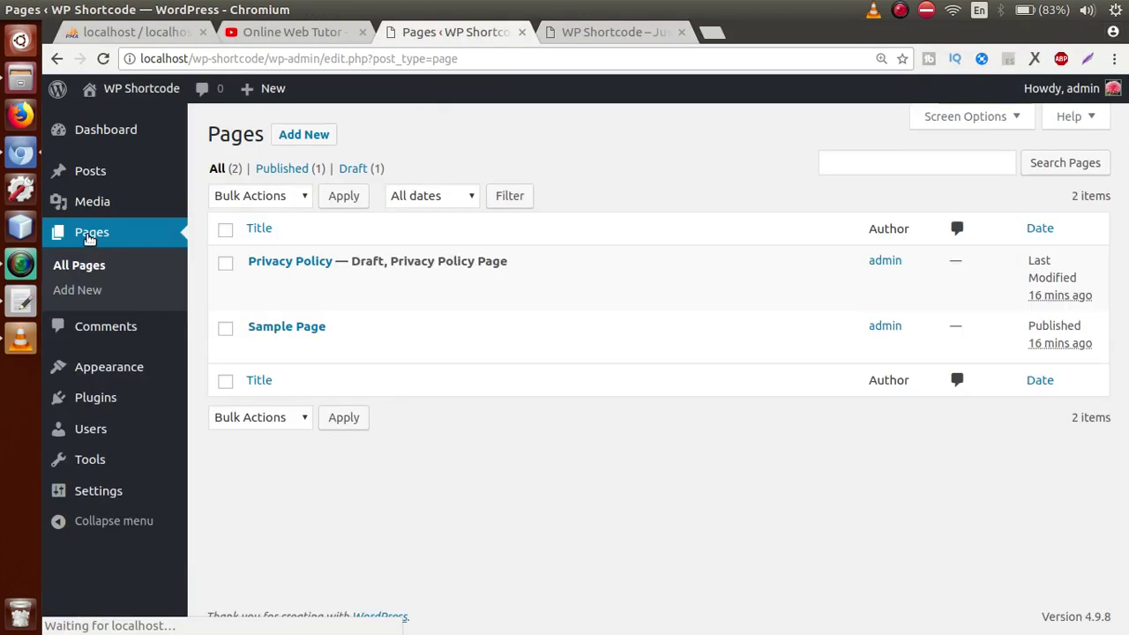
Step: Switch to gedit and review the PHP block in page.php that prints the global $shortcode_tags array
{"action": "left_click", "coordinate": [26, 299]}
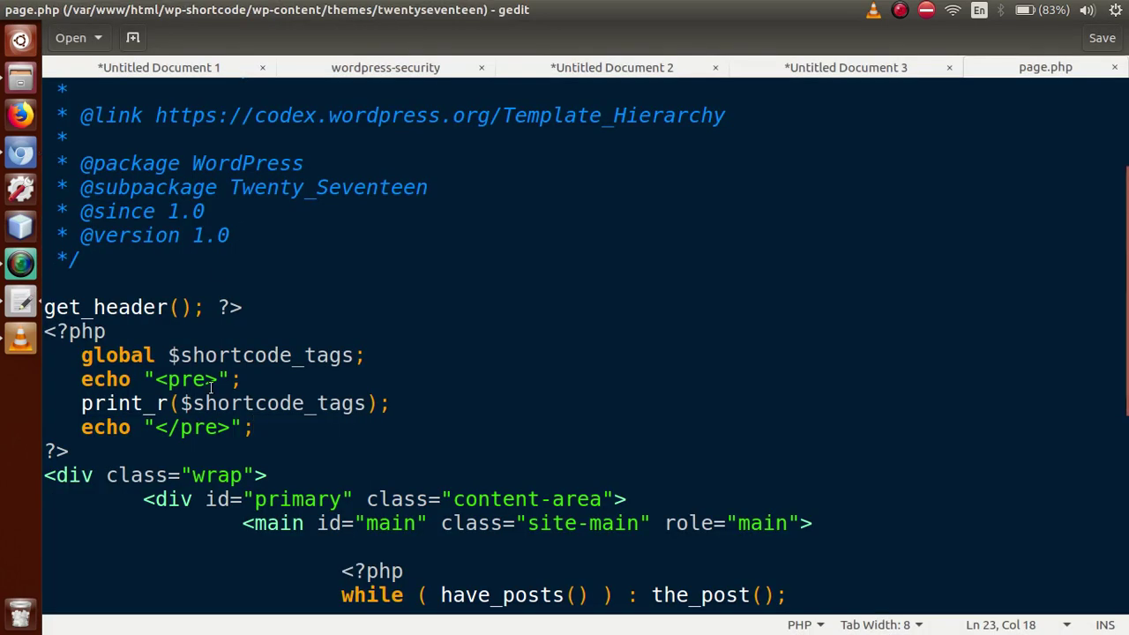
{"action": "left_click_drag", "start_coordinate": [95, 454], "coordinate": [45, 355]}
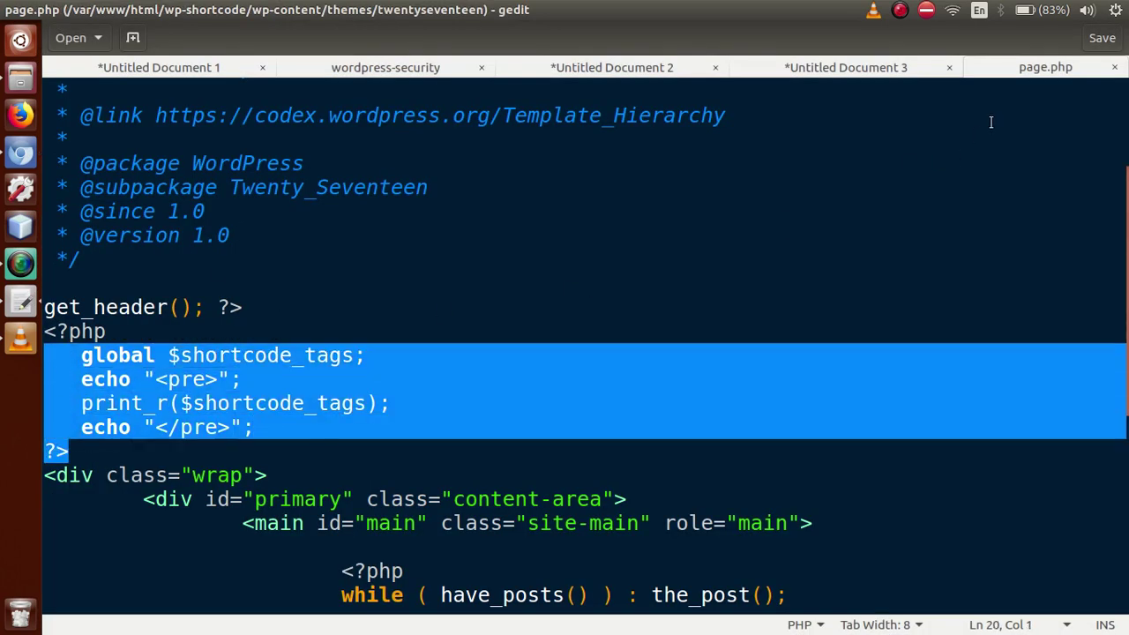
{"action": "left_click", "coordinate": [490, 257]}
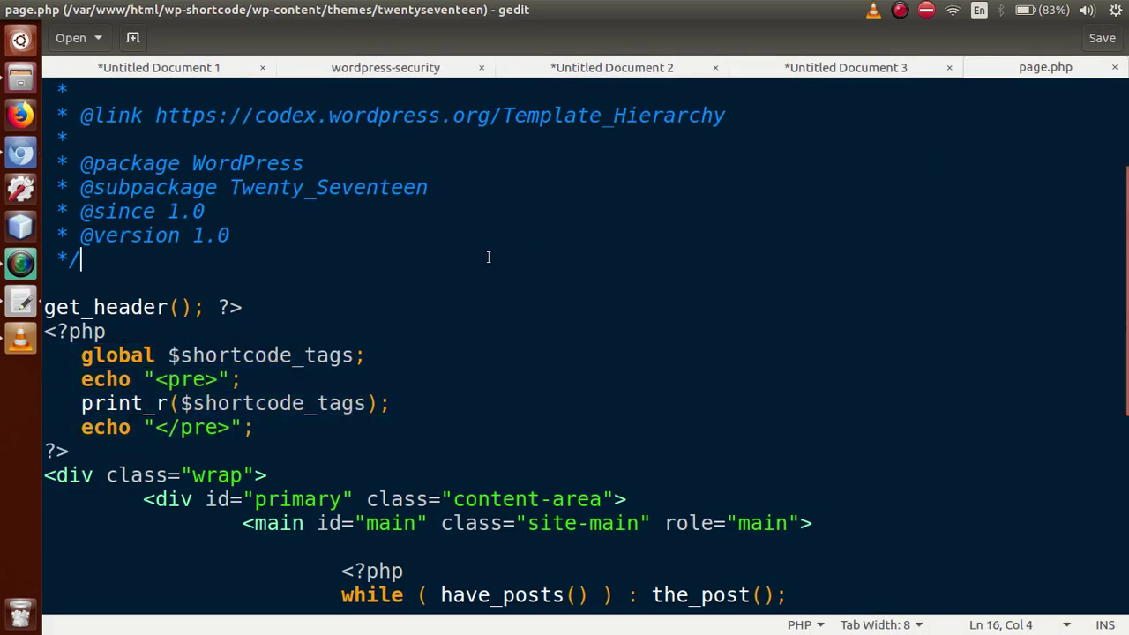
Step: Switch to Chromium, open Sample Page in a new tab and bring its printed shortcode array into view
{"action": "left_click", "coordinate": [23, 157]}
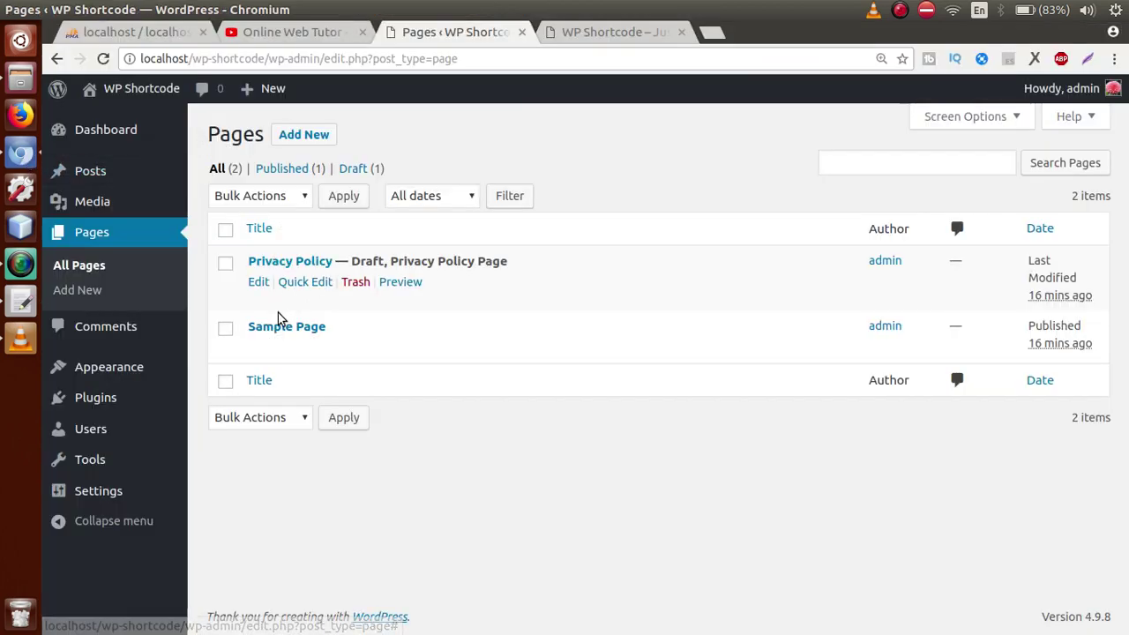
{"action": "middle_click", "coordinate": [393, 349]}
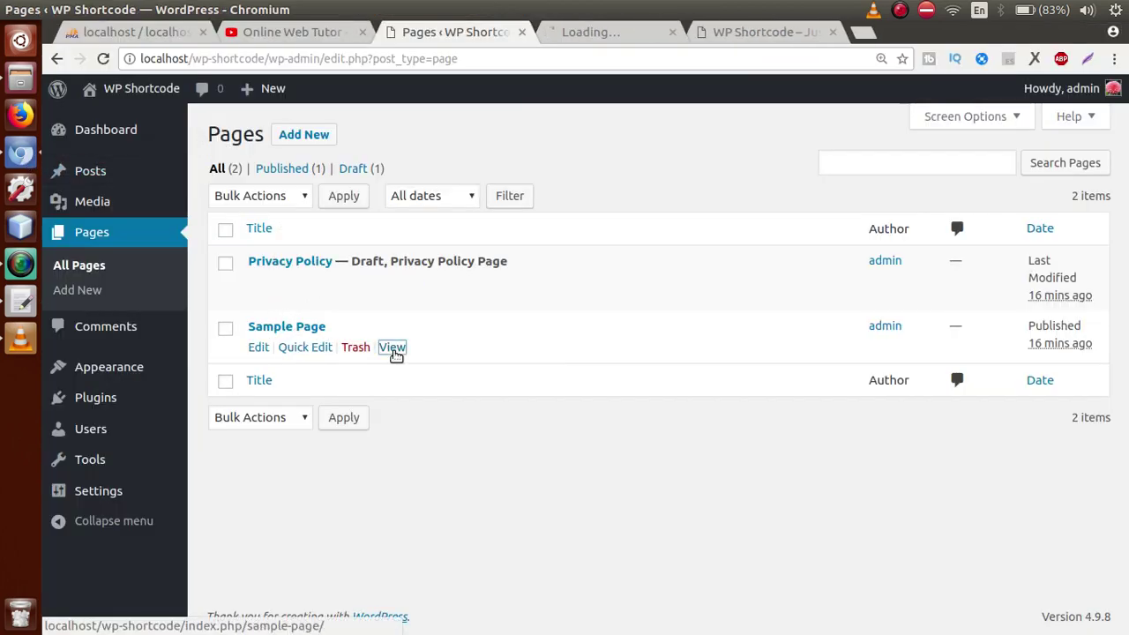
{"action": "left_click", "coordinate": [589, 31]}
{"action": "left_click_drag", "start_coordinate": [1121, 161], "coordinate": [1118, 267]}
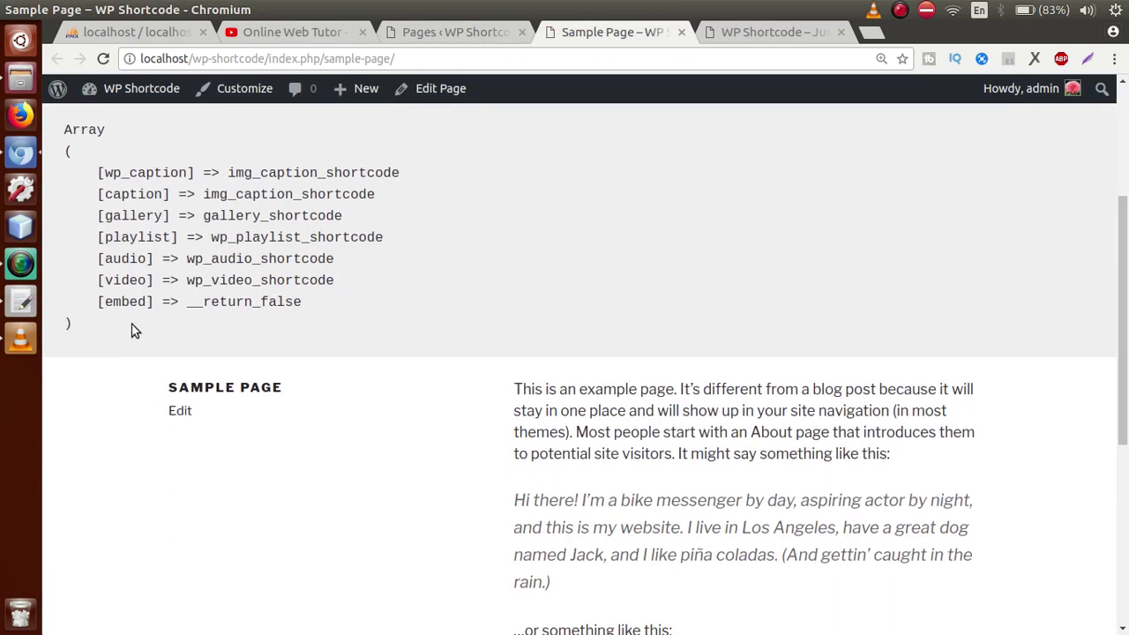
Step: Examine the registered shortcode tags and their callback functions in the array printed on Sample Page
{"action": "left_click_drag", "start_coordinate": [134, 330], "coordinate": [95, 174]}
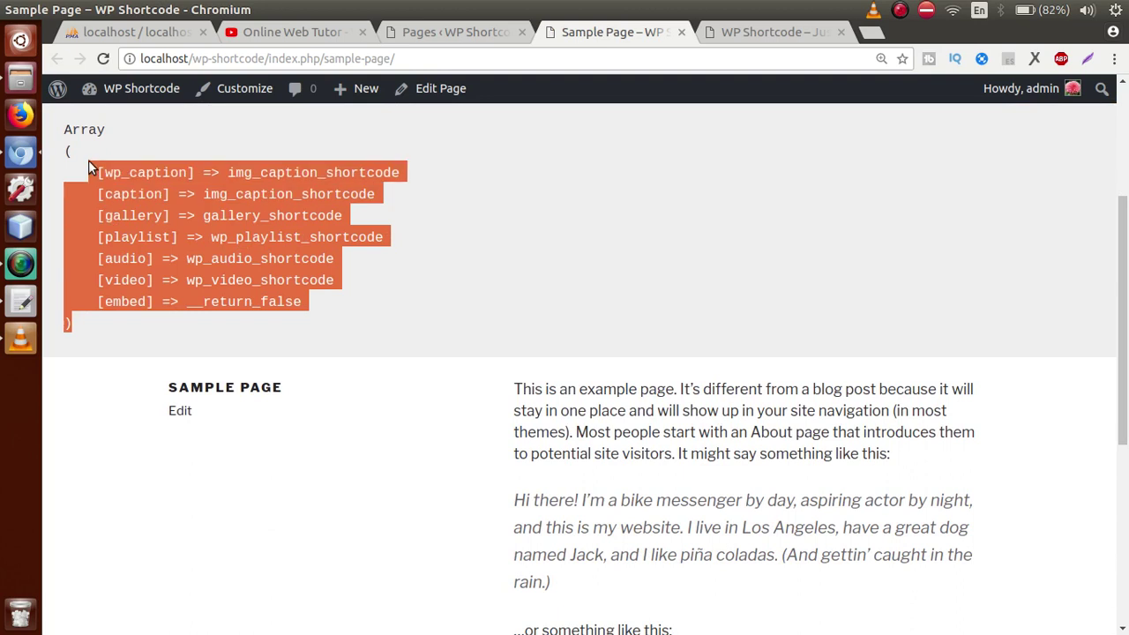
{"action": "left_click", "coordinate": [236, 208]}
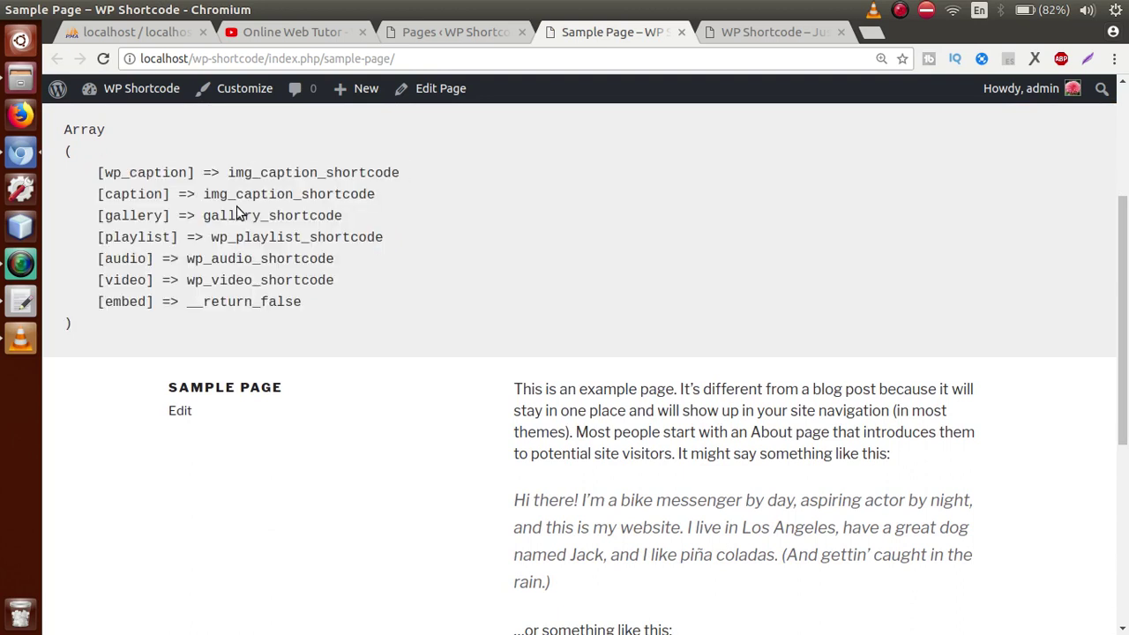
{"action": "double_click", "coordinate": [159, 172]}
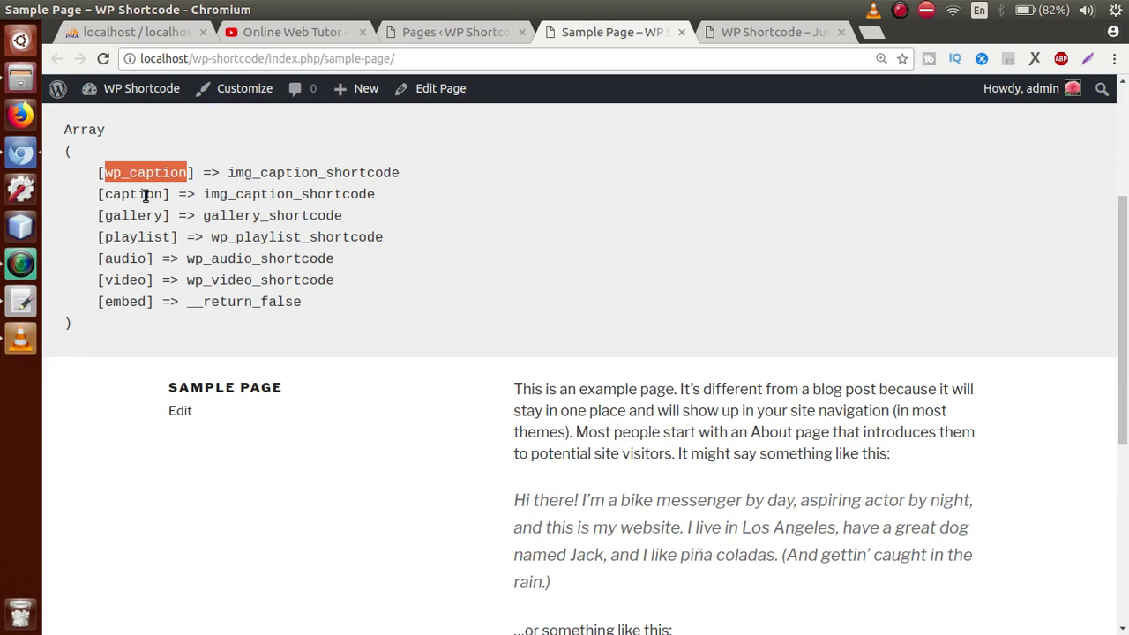
{"action": "double_click", "coordinate": [147, 194]}
{"action": "double_click", "coordinate": [139, 217]}
{"action": "left_click", "coordinate": [138, 236]}
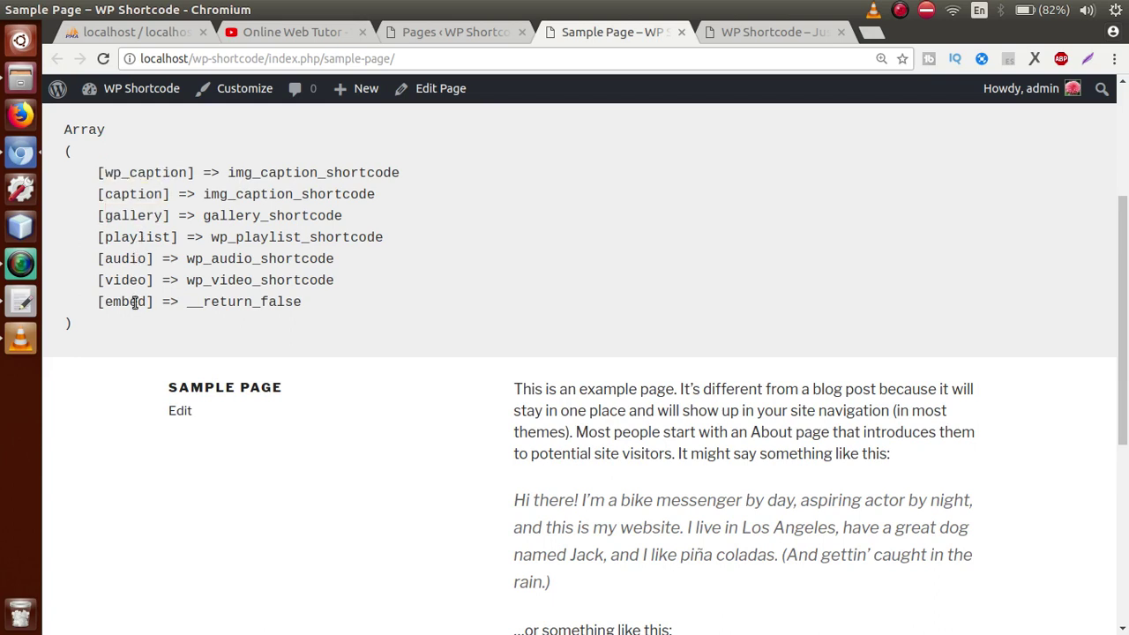
{"action": "left_click_drag", "start_coordinate": [96, 174], "coordinate": [176, 287]}
{"action": "left_click", "coordinate": [116, 189]}
Step: Switch to gedit and review the built-in WordPress shortcode notes in Untitled Document 2, starting with [gallery]
{"action": "left_click", "coordinate": [28, 307]}
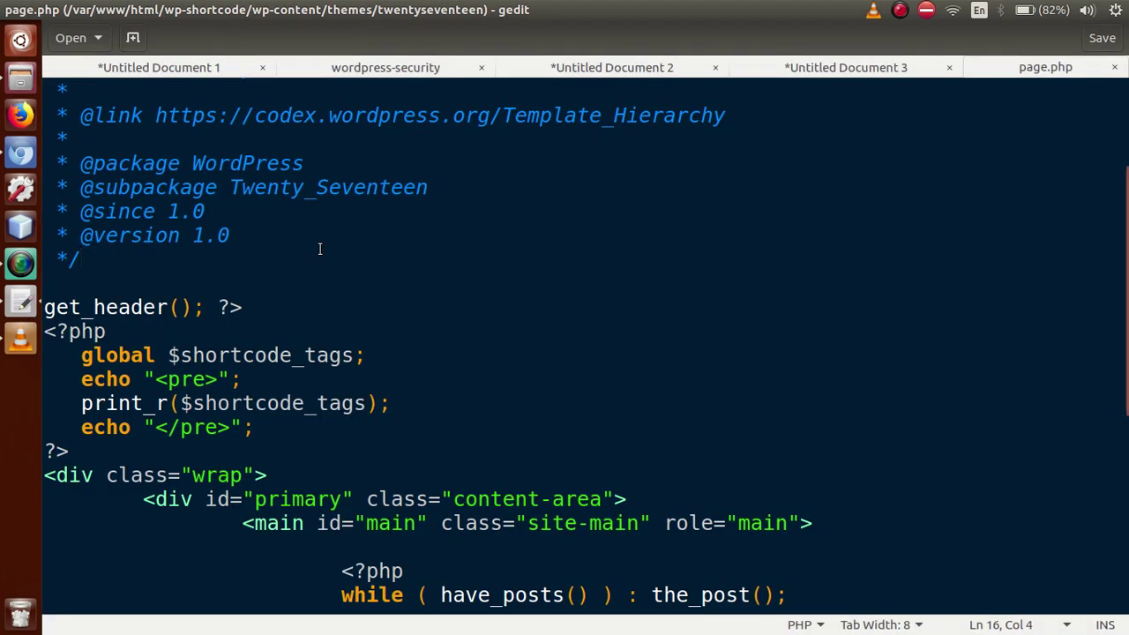
{"action": "left_click", "coordinate": [624, 76]}
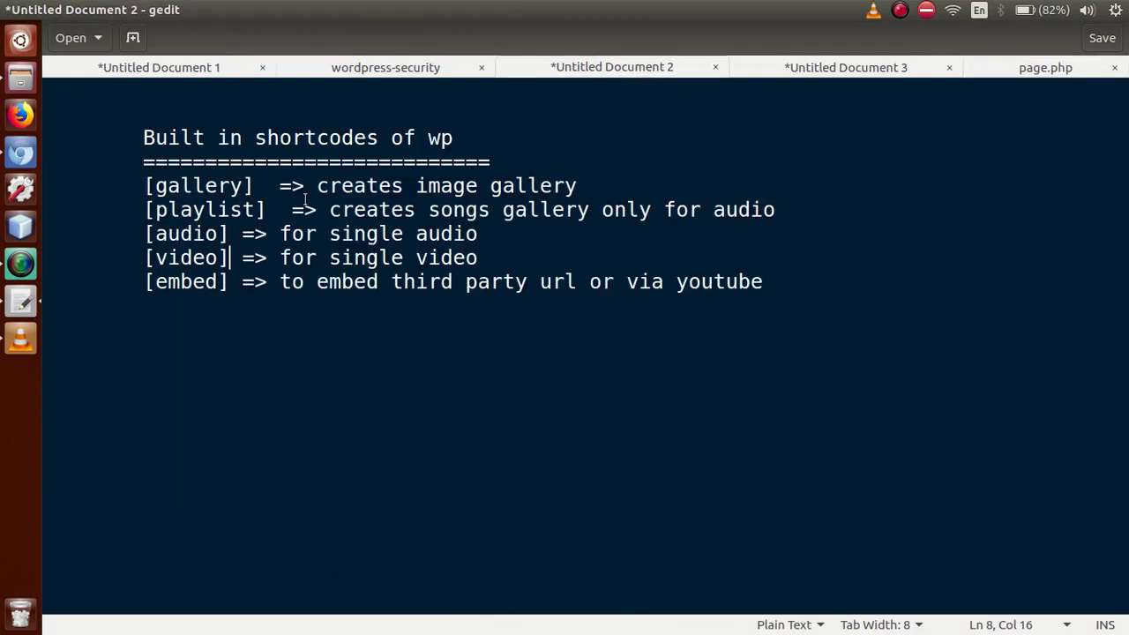
{"action": "left_click", "coordinate": [240, 187]}
{"action": "left_click", "coordinate": [229, 210]}
{"action": "left_click_drag", "start_coordinate": [143, 192], "coordinate": [258, 187]}
{"action": "left_click", "coordinate": [259, 187]}
Step: Look at the global $shortcode_tags declaration in page.php again
{"action": "left_click", "coordinate": [1005, 68]}
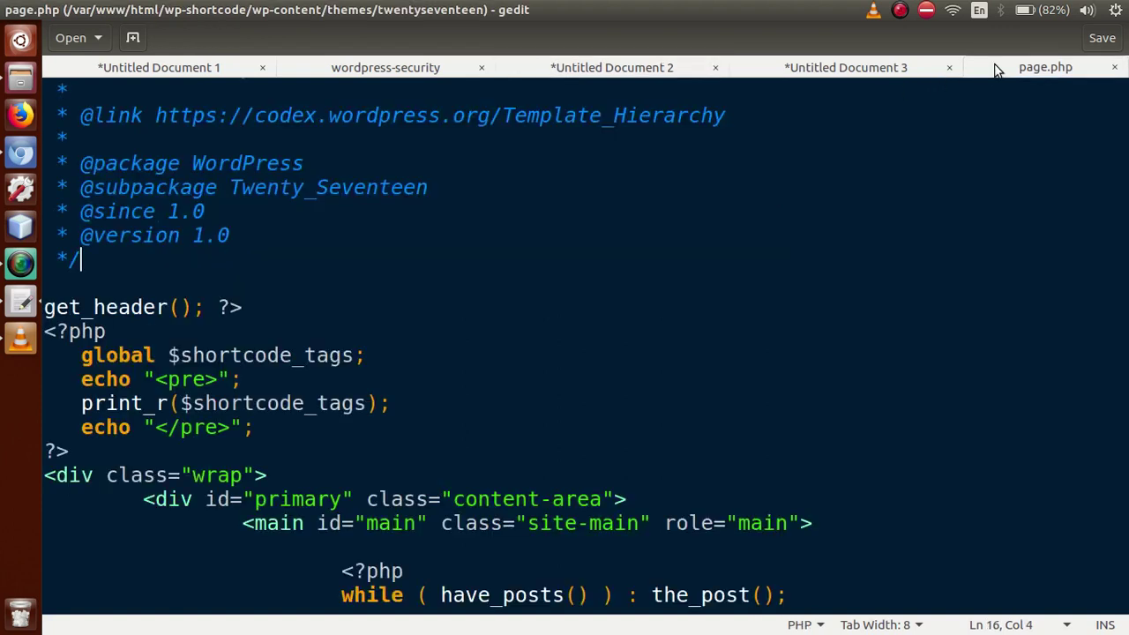
{"action": "left_click_drag", "start_coordinate": [168, 354], "coordinate": [355, 355]}
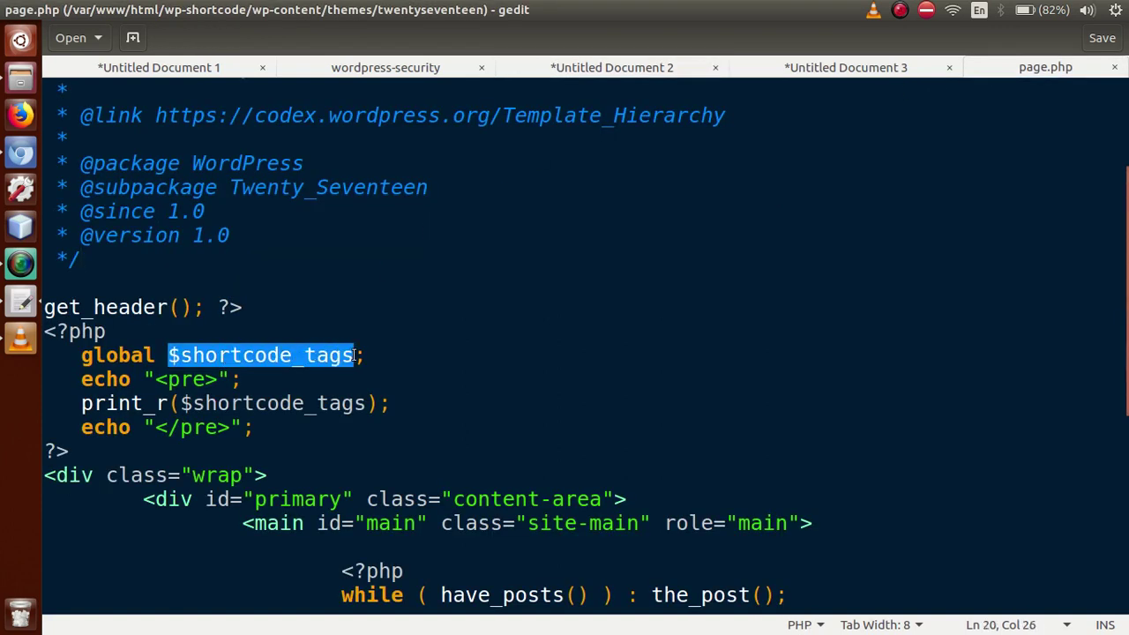
{"action": "left_click", "coordinate": [354, 354]}
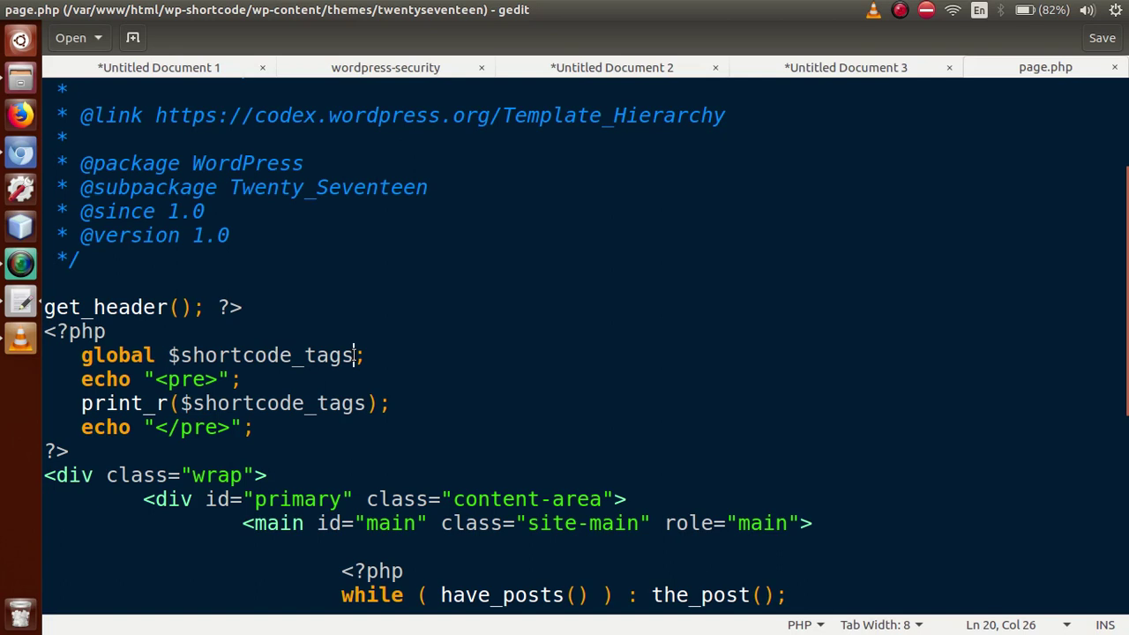
Step: Copy the [gallery] shortcode from the notes in Untitled Document 2
{"action": "left_click", "coordinate": [590, 70]}
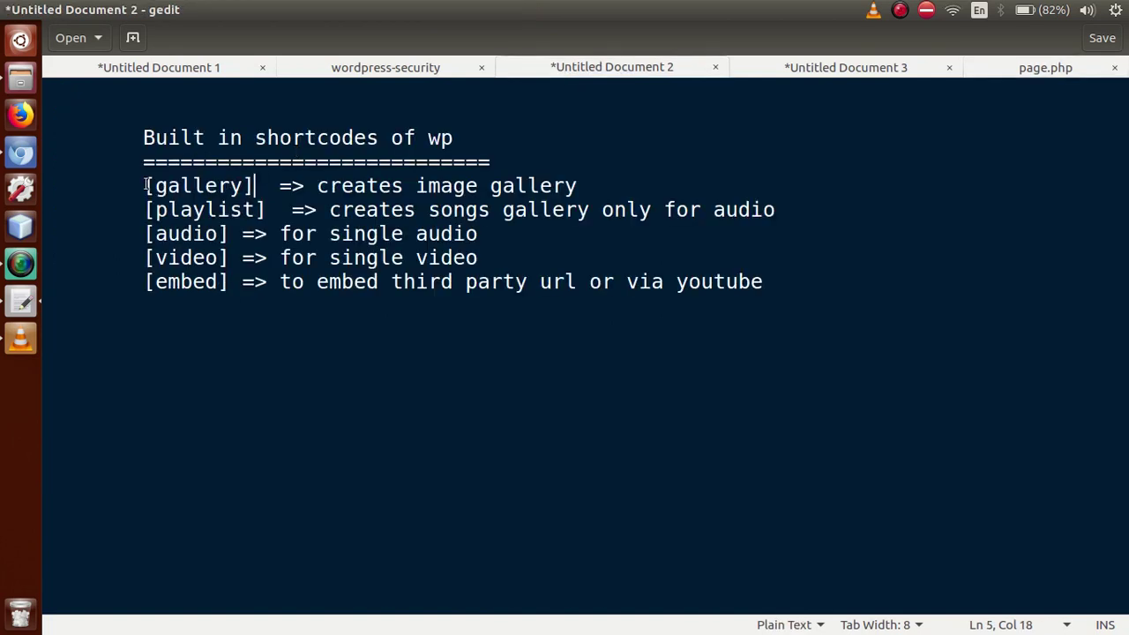
{"action": "left_click_drag", "start_coordinate": [145, 185], "coordinate": [265, 186]}
{"action": "left_click", "coordinate": [266, 209]}
{"action": "mouse_move", "coordinate": [148, 190]}
{"action": "left_mouse_down"}
{"action": "mouse_move", "coordinate": [266, 188]}
{"action": "mouse_move", "coordinate": [144, 181]}
{"action": "left_mouse_up"}
{"action": "key", "text": "ctrl+c"}
{"action": "left_click", "coordinate": [266, 188]}
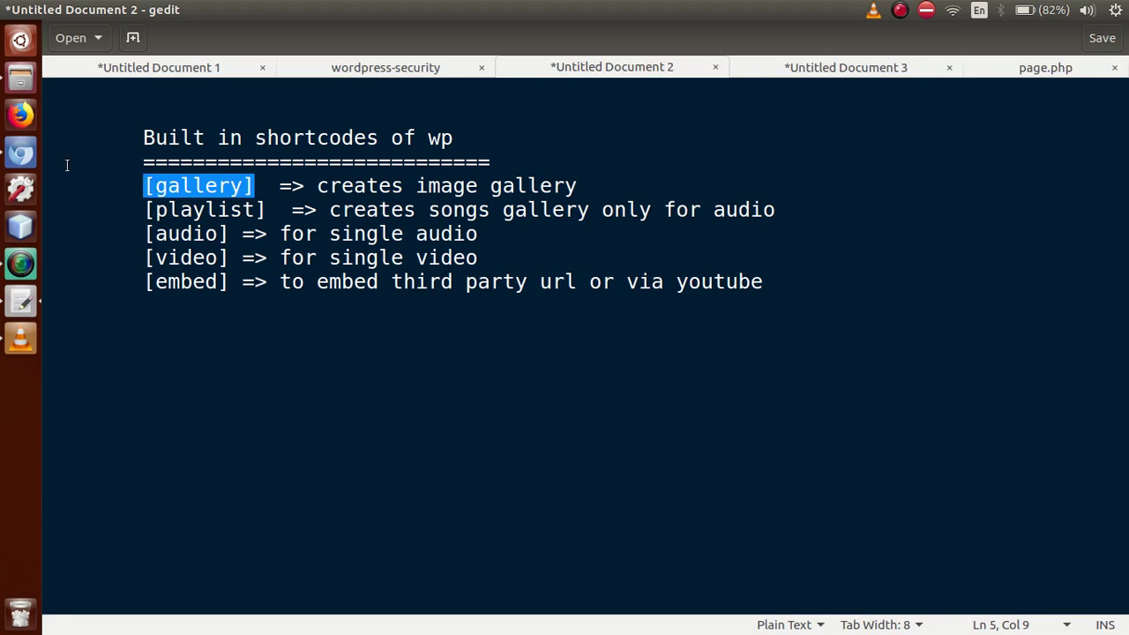
Step: Switch to Chromium and start a new WordPress page titled "test page"
{"action": "left_click", "coordinate": [27, 157]}
{"action": "left_click", "coordinate": [464, 33]}
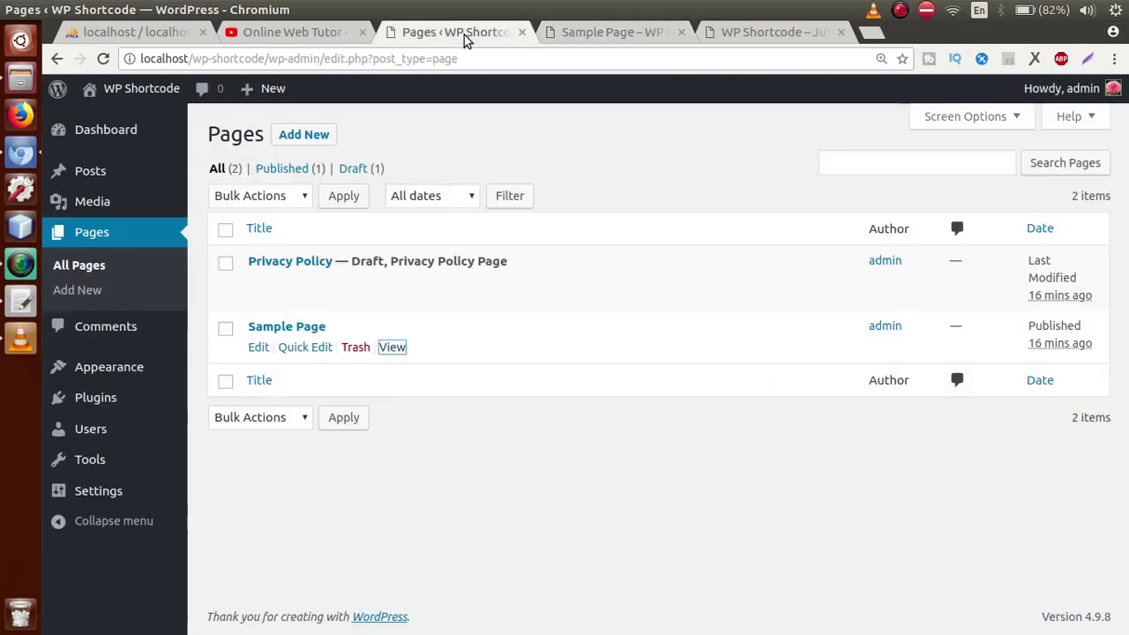
{"action": "left_click", "coordinate": [293, 136]}
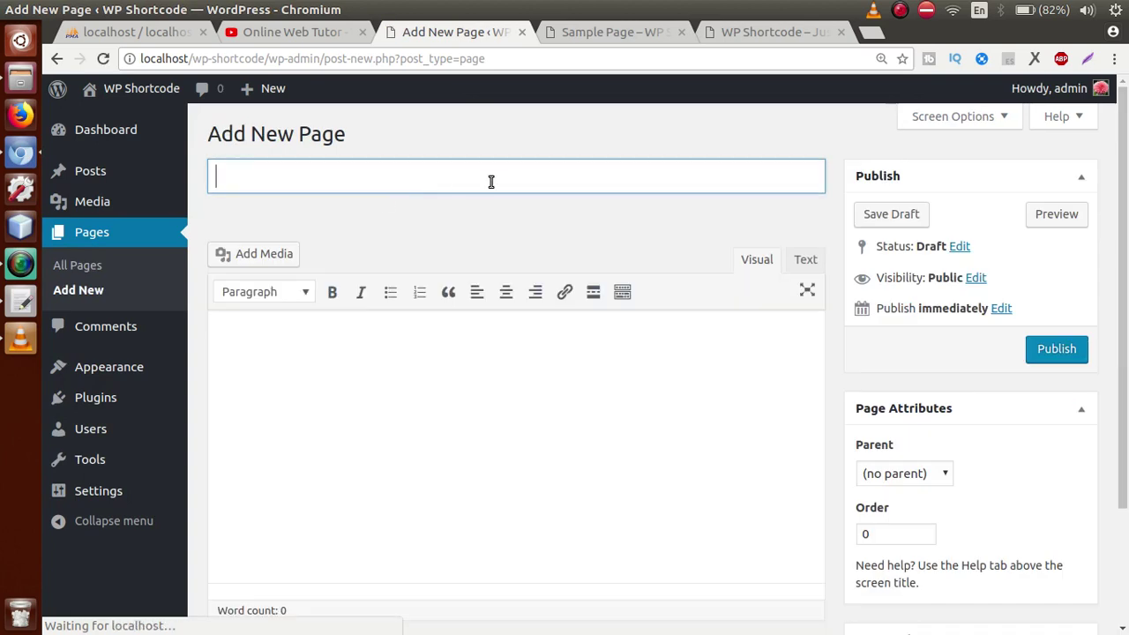
{"action": "type", "text": "test page"}
{"action": "left_click", "coordinate": [423, 374]}
{"action": "key", "text": "ctrl+v"}
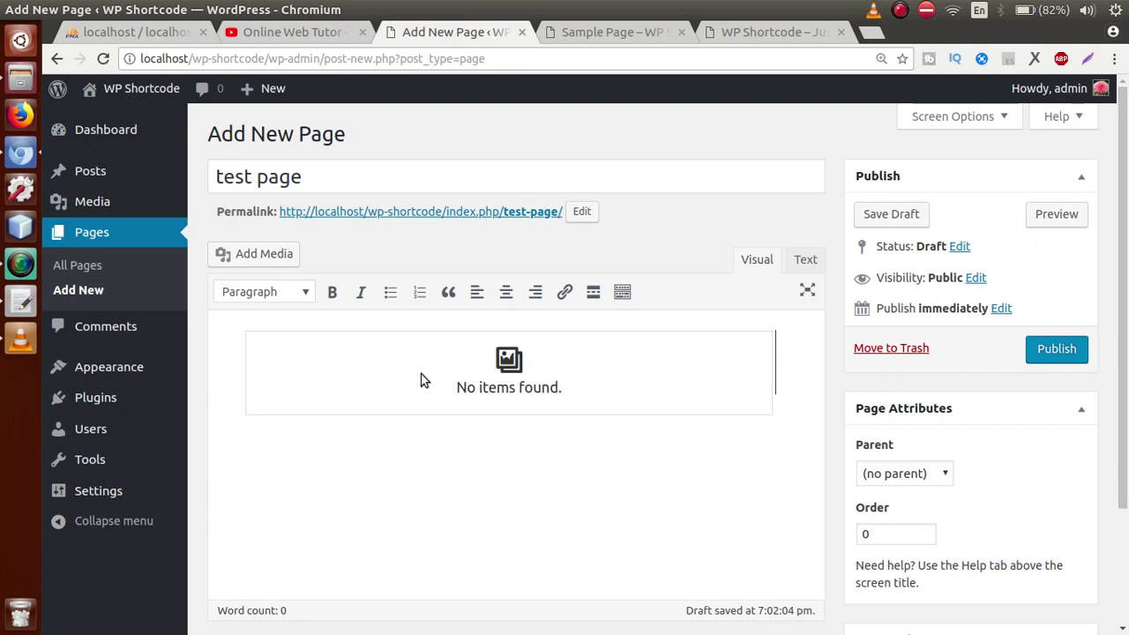
{"action": "left_click", "coordinate": [569, 383]}
{"action": "left_click", "coordinate": [524, 439]}
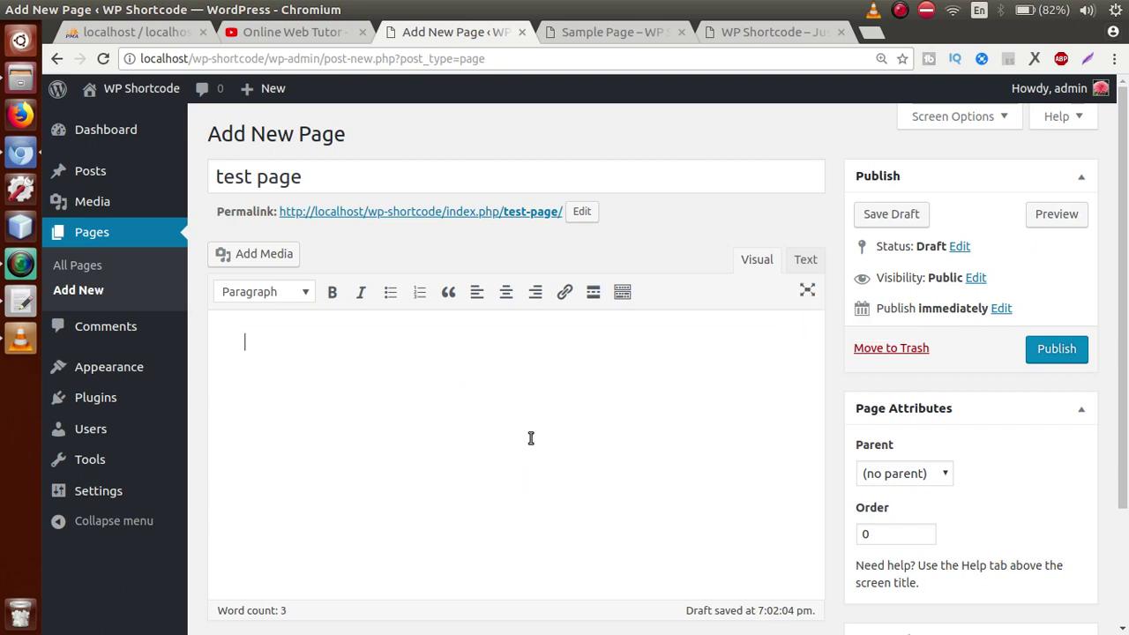
Step: Paste the [gallery] shortcode into the page body in the editor's text mode
{"action": "left_click", "coordinate": [802, 263]}
{"action": "key", "text": "ctrl+v"}
{"action": "left_click_drag", "start_coordinate": [310, 330], "coordinate": [215, 324]}
{"action": "left_click", "coordinate": [370, 342]}
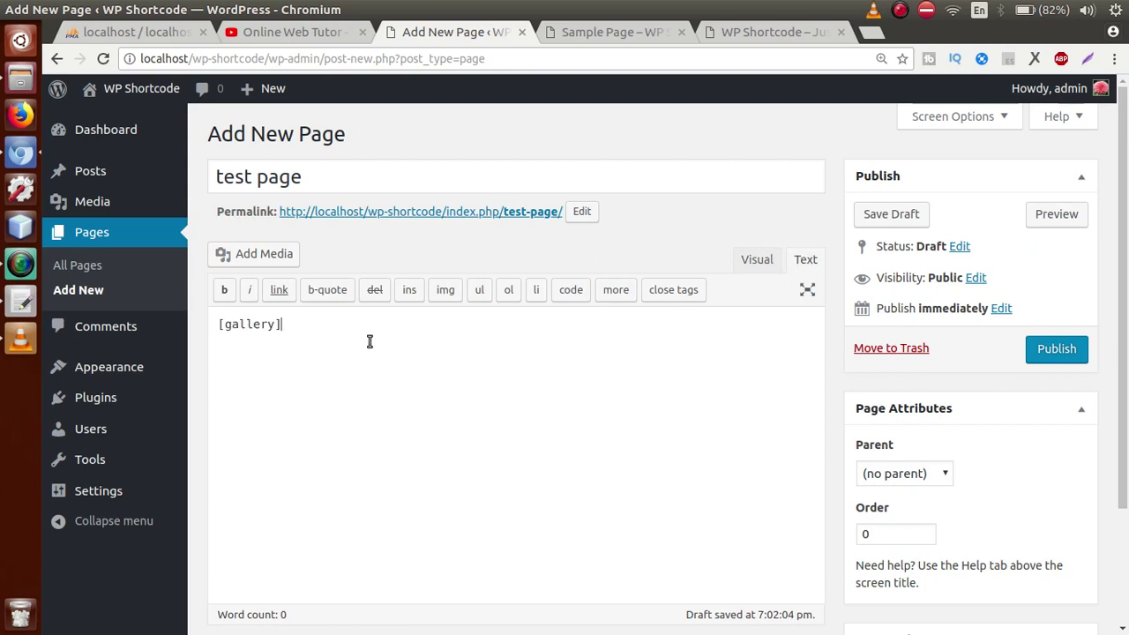
Step: Edit the gallery in visual mode, upload gallery1.png, gallery1-1.jpg, gallery2.png and gallery2-2.jpg to it, and update the gallery
{"action": "left_click", "coordinate": [752, 261]}
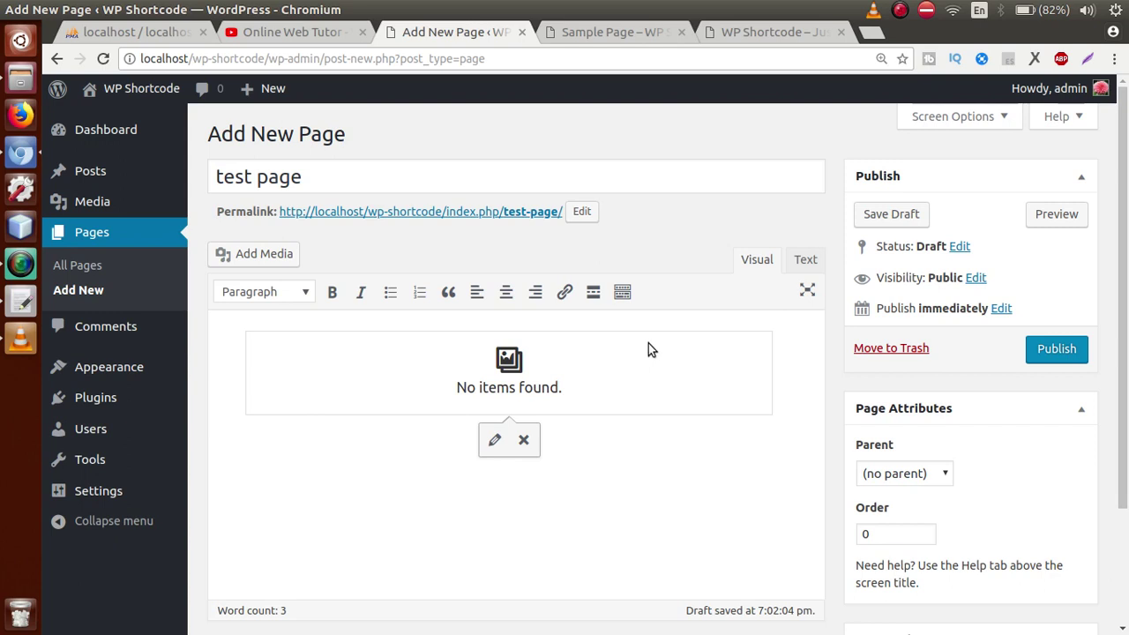
{"action": "left_click", "coordinate": [494, 441]}
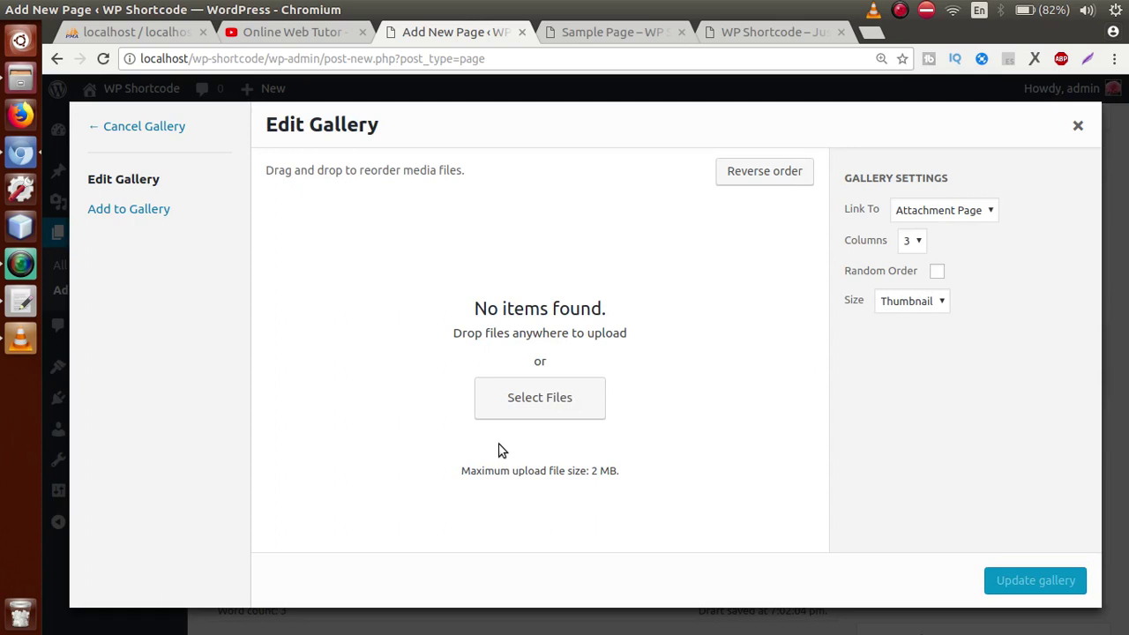
{"action": "left_click", "coordinate": [568, 408]}
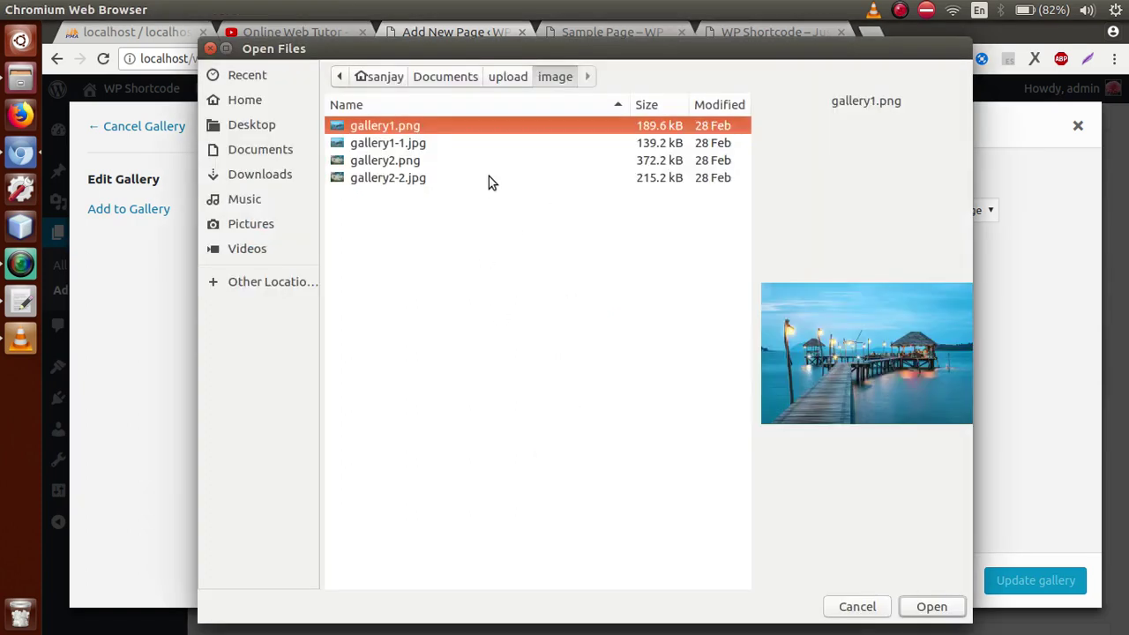
{"action": "left_click_drag", "start_coordinate": [408, 214], "coordinate": [357, 124]}
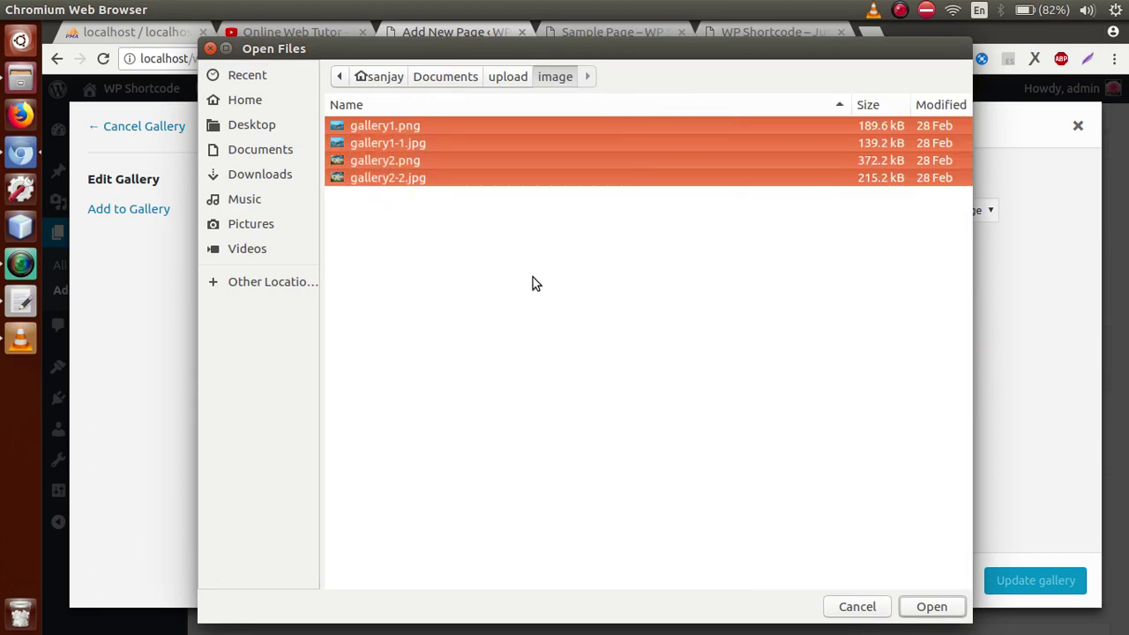
{"action": "left_click", "coordinate": [931, 607]}
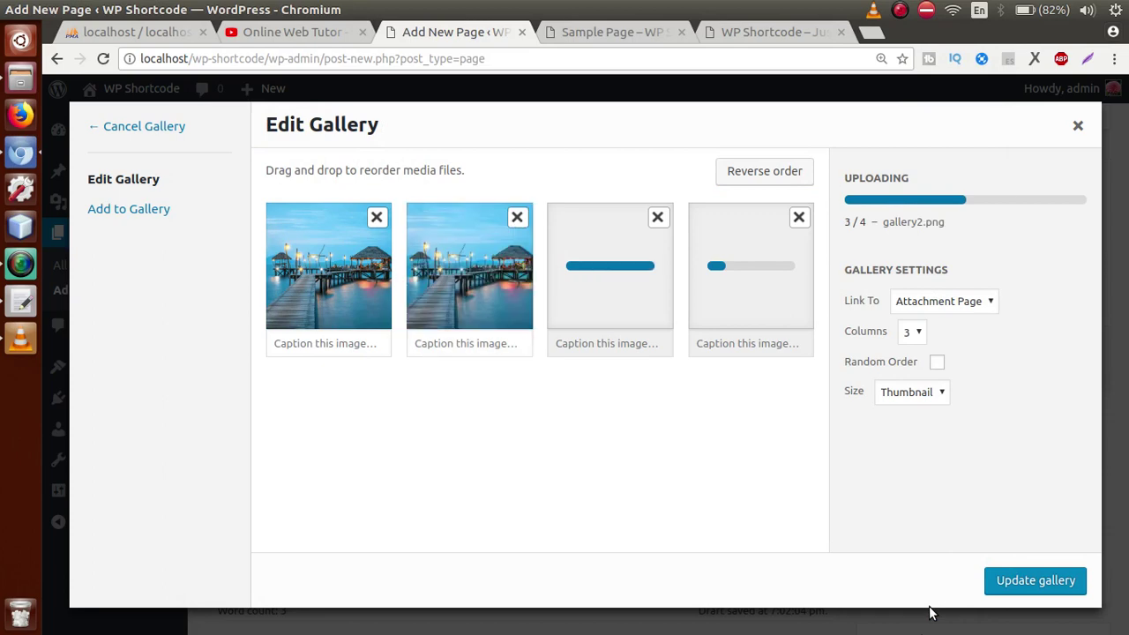
{"action": "left_click", "coordinate": [1028, 580]}
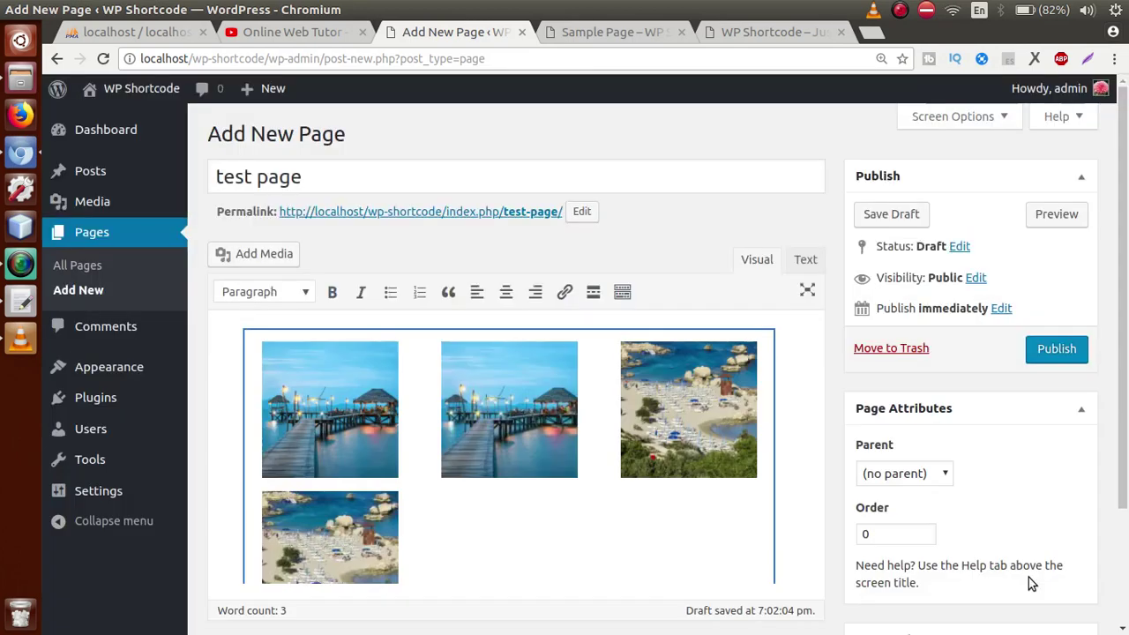
Step: Check the gallery preview, then examine the ids attribute of the gallery shortcode in the editor's text mode
{"action": "scroll", "coordinate": [764, 322], "scroll_direction": "down", "scroll_amount": 2}
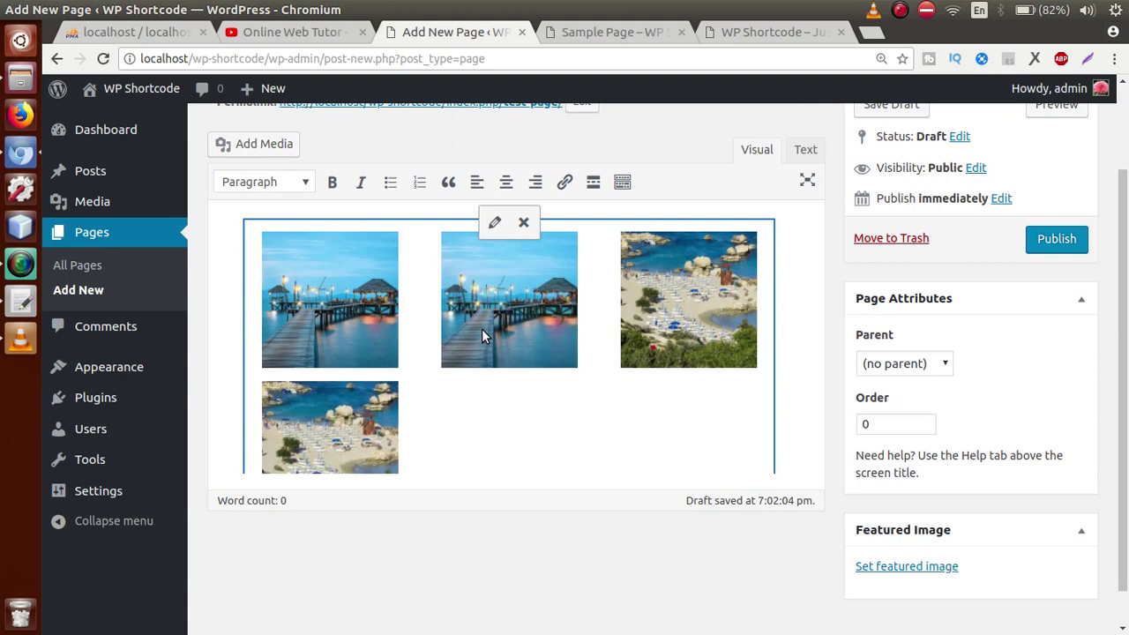
{"action": "left_click", "coordinate": [803, 149]}
{"action": "key", "text": "ctrl+a"}
{"action": "left_click", "coordinate": [295, 233]}
{"action": "left_click_drag", "start_coordinate": [277, 216], "coordinate": [371, 214]}
{"action": "left_click", "coordinate": [280, 243]}
{"action": "left_click", "coordinate": [304, 215]}
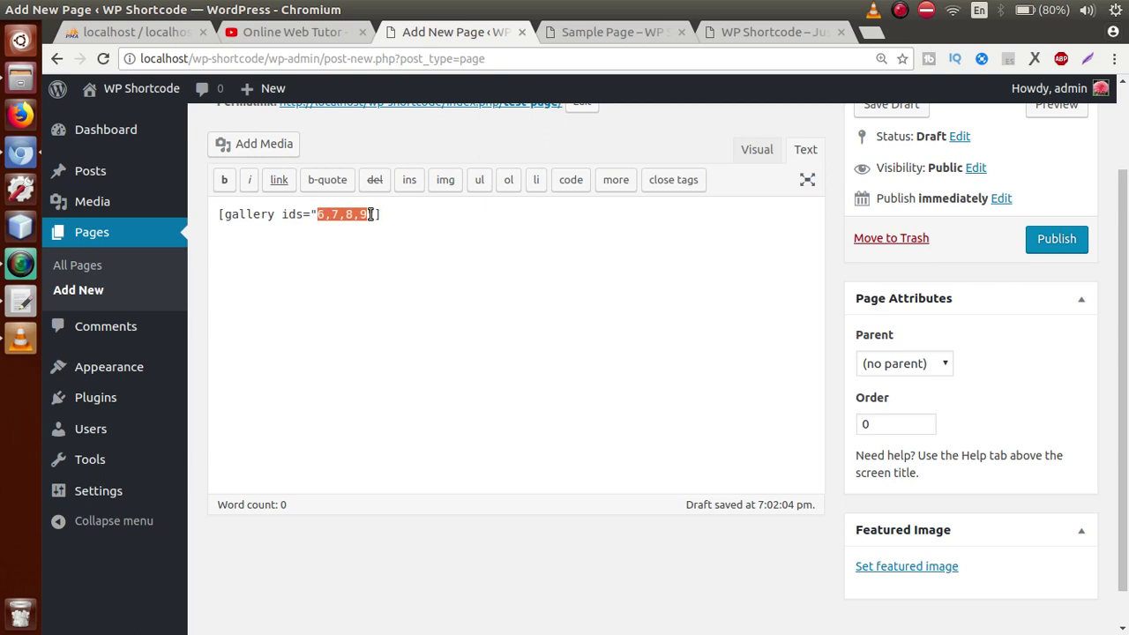
{"action": "left_click", "coordinate": [371, 214]}
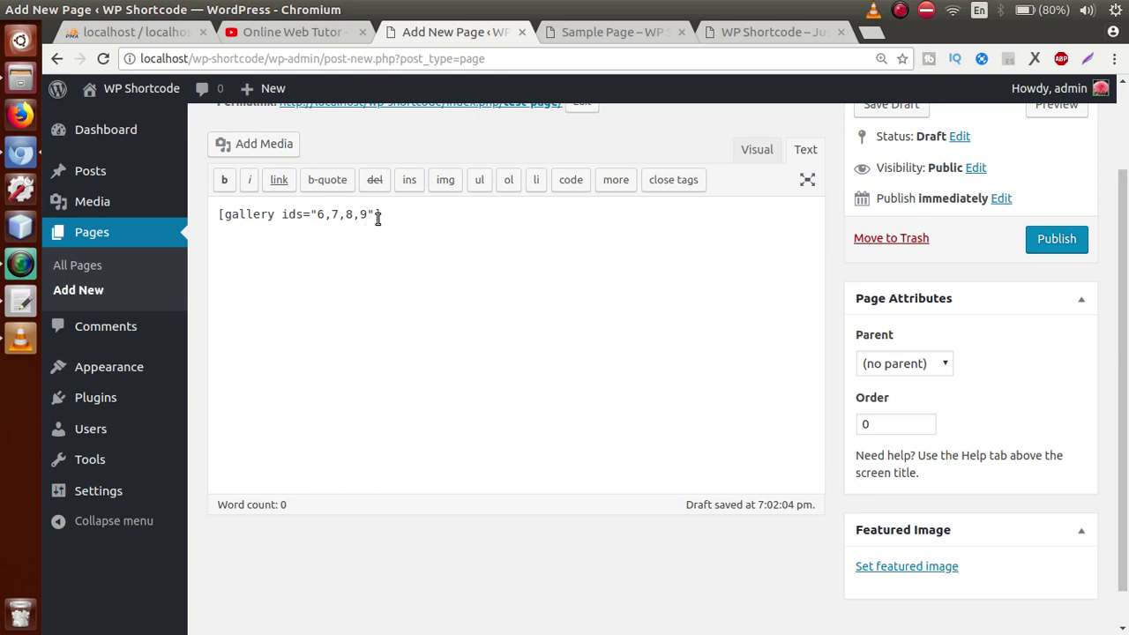
Step: Publish the test page and view its image gallery on the live page in a new tab
{"action": "left_click", "coordinate": [1041, 240]}
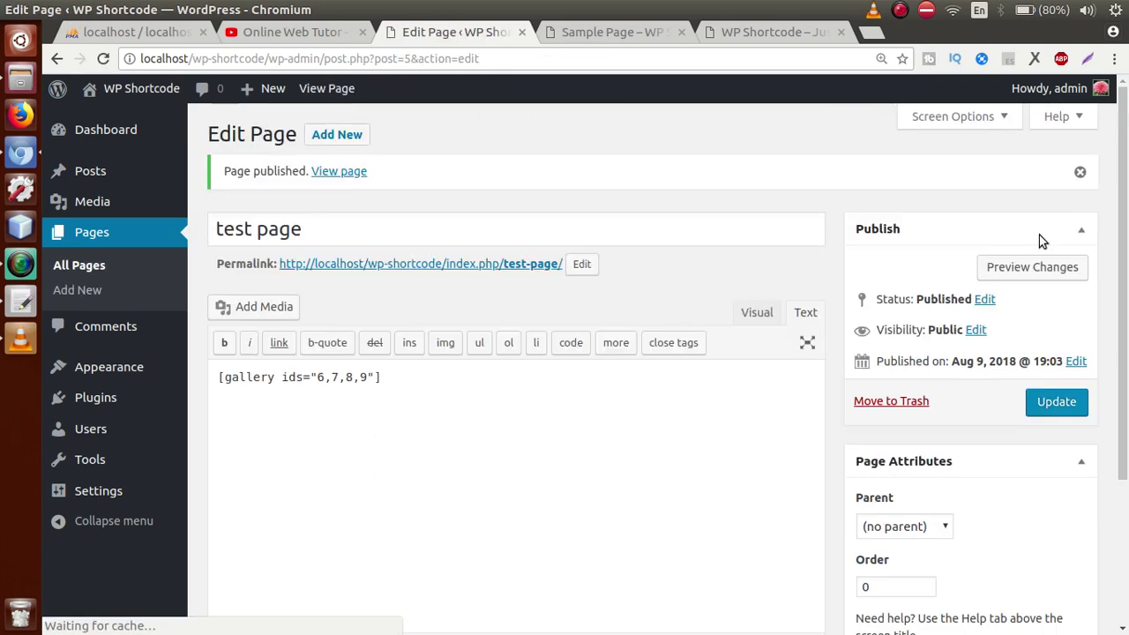
{"action": "middle_click", "coordinate": [501, 265]}
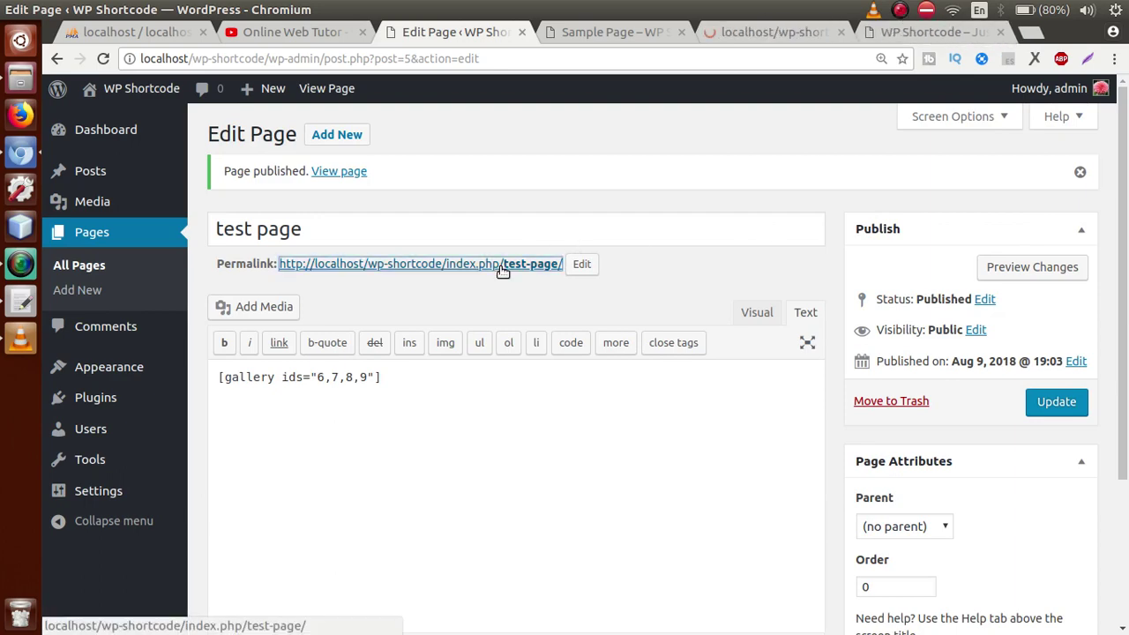
{"action": "left_click", "coordinate": [764, 34]}
{"action": "left_click_drag", "start_coordinate": [1124, 220], "coordinate": [1125, 436]}
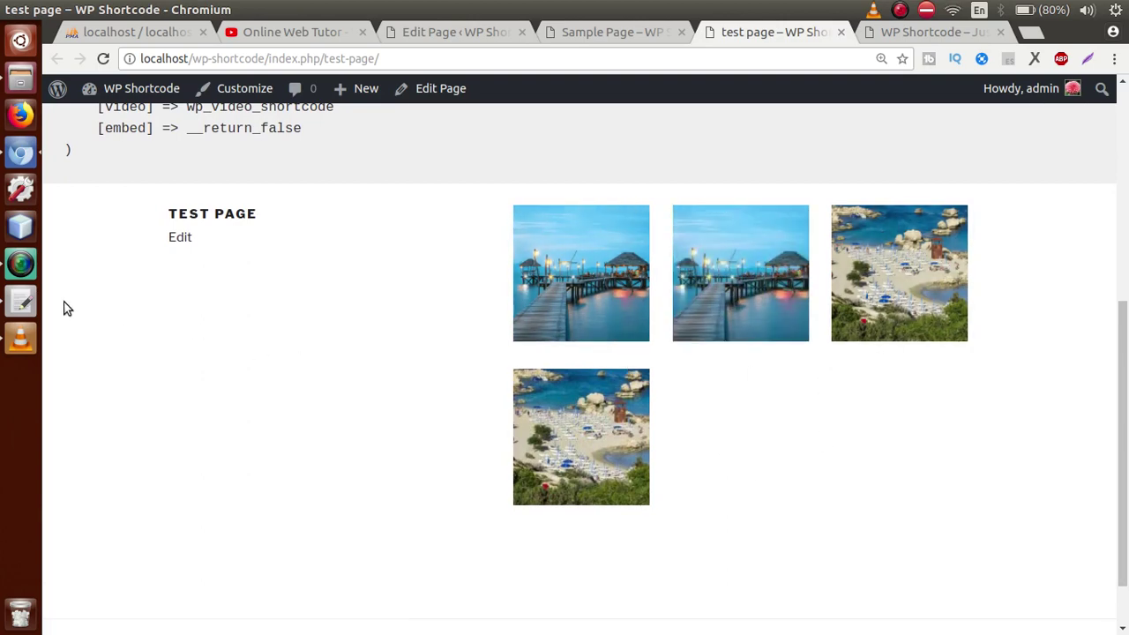
Step: Switch to the gedit notes and review the [gallery] shortcode line with its description
{"action": "left_click", "coordinate": [23, 302]}
{"action": "left_click_drag", "start_coordinate": [257, 187], "coordinate": [137, 189]}
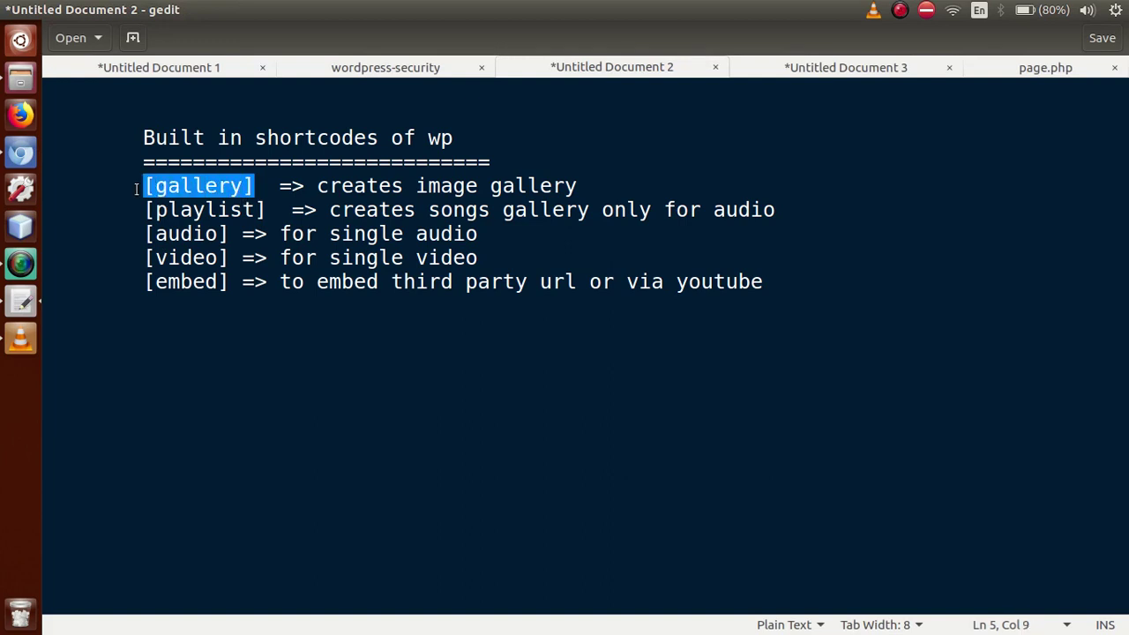
{"action": "left_click", "coordinate": [280, 187]}
{"action": "left_click_drag", "start_coordinate": [256, 187], "coordinate": [148, 190]}
{"action": "left_click", "coordinate": [203, 187]}
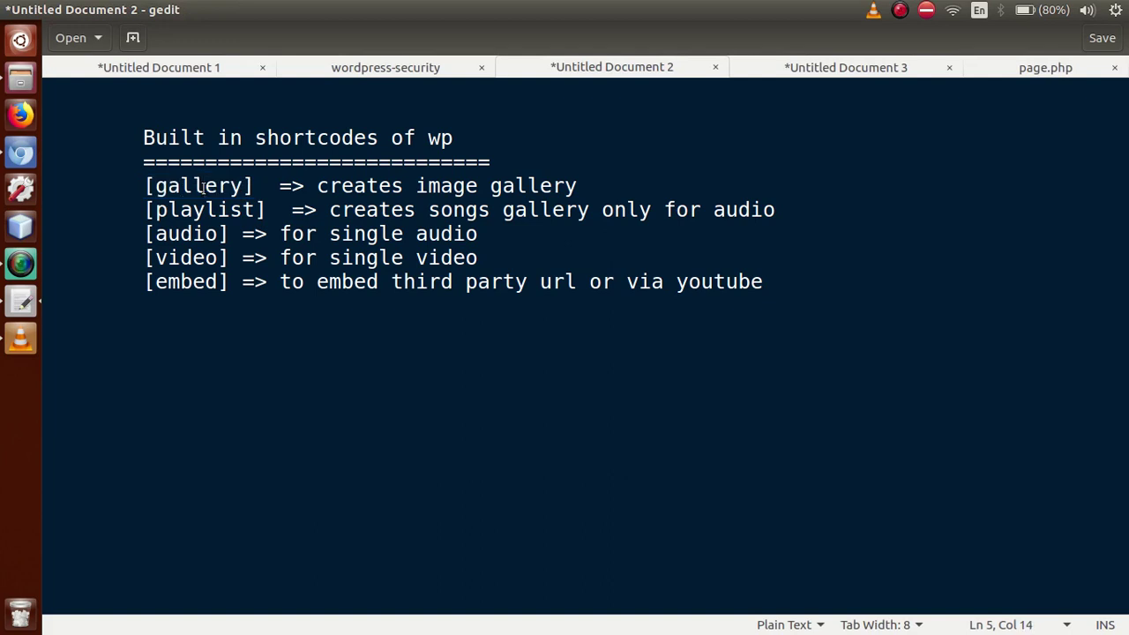
{"action": "left_click_drag", "start_coordinate": [317, 187], "coordinate": [620, 173]}
{"action": "left_click", "coordinate": [621, 173]}
Step: Back in Chromium, view the attachment pages of the first three gallery images and examine the gallery entry in the shortcode array
{"action": "left_click", "coordinate": [20, 155]}
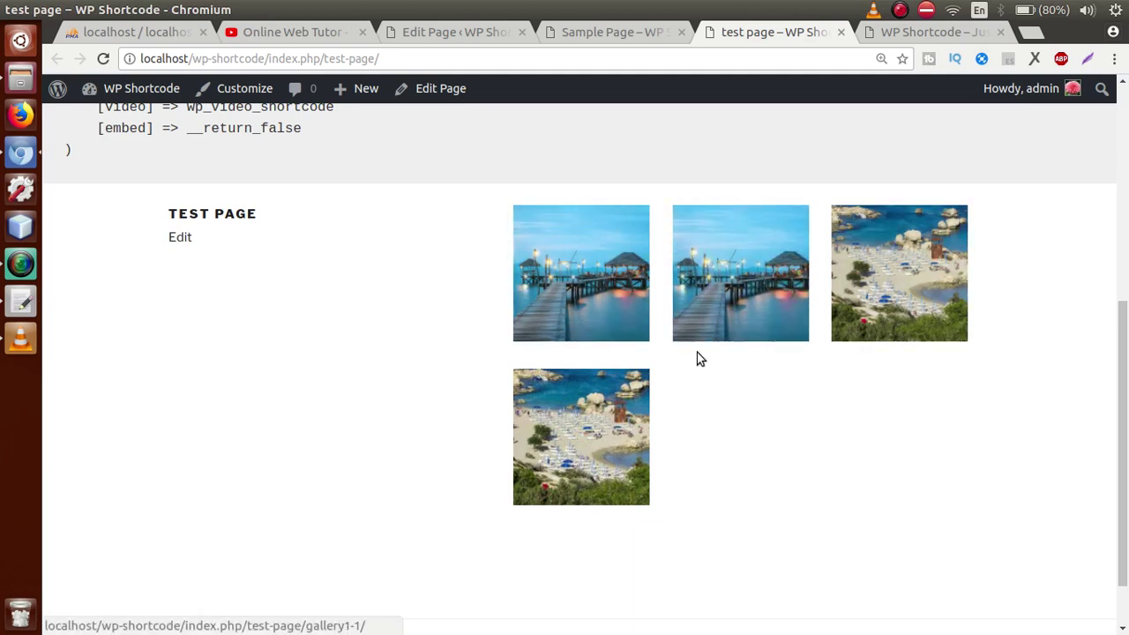
{"action": "left_click", "coordinate": [592, 290]}
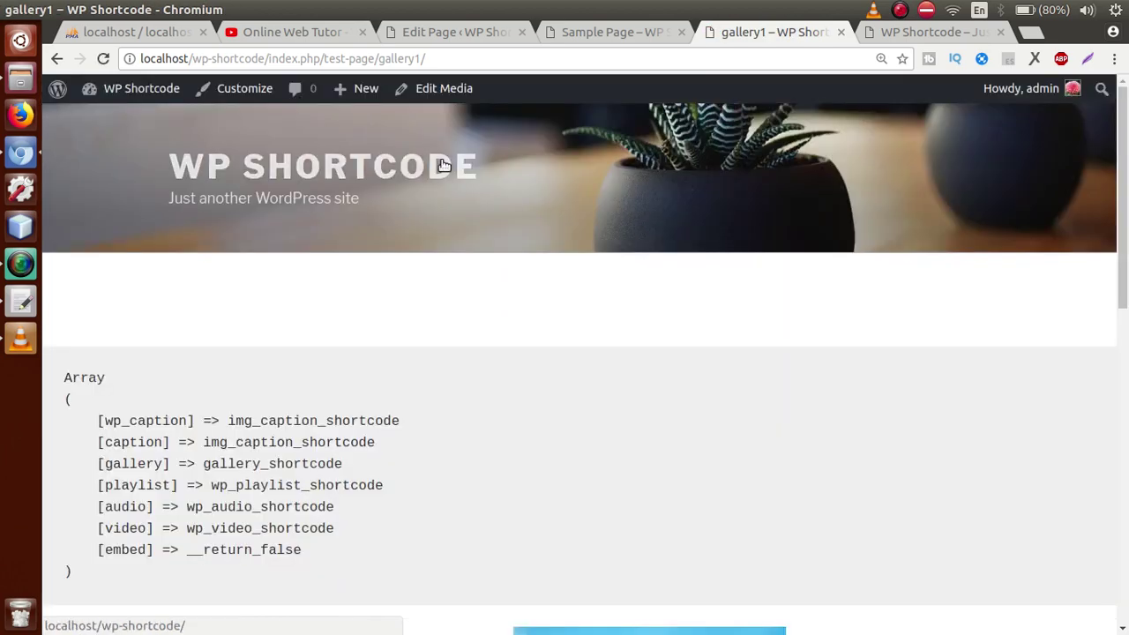
{"action": "left_click_drag", "start_coordinate": [443, 59], "coordinate": [335, 60]}
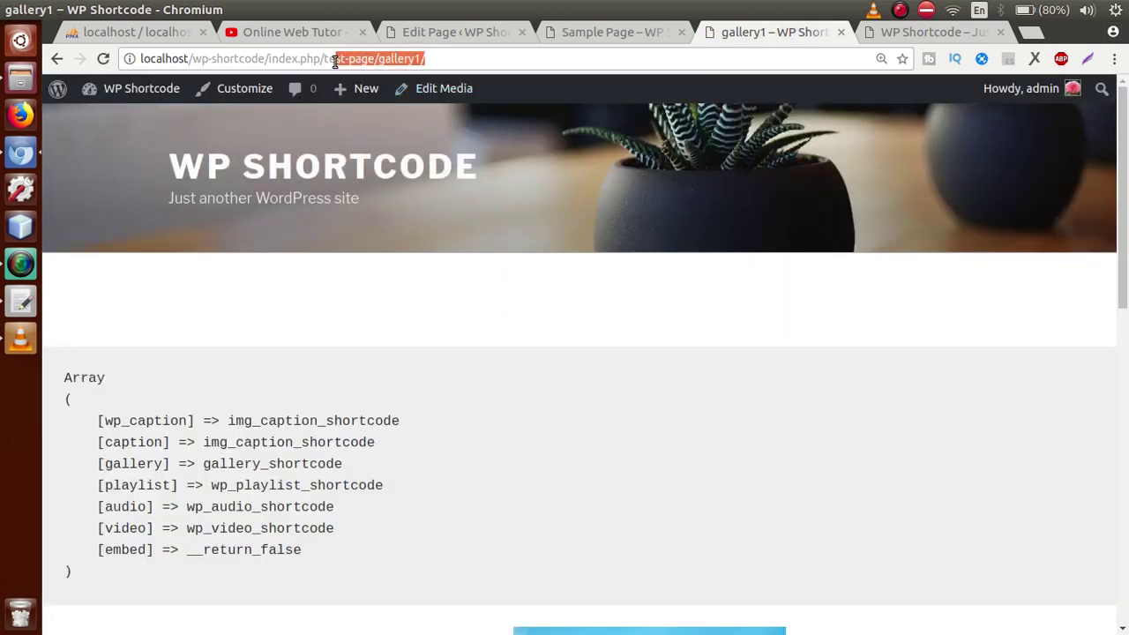
{"action": "left_click", "coordinate": [379, 58]}
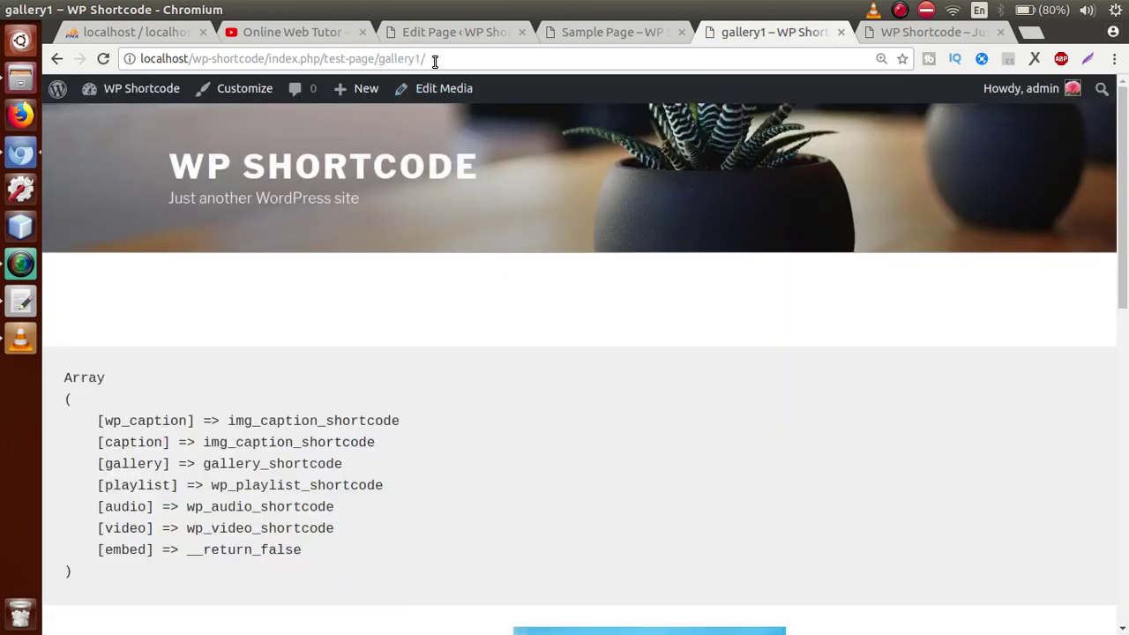
{"action": "left_click", "coordinate": [57, 60]}
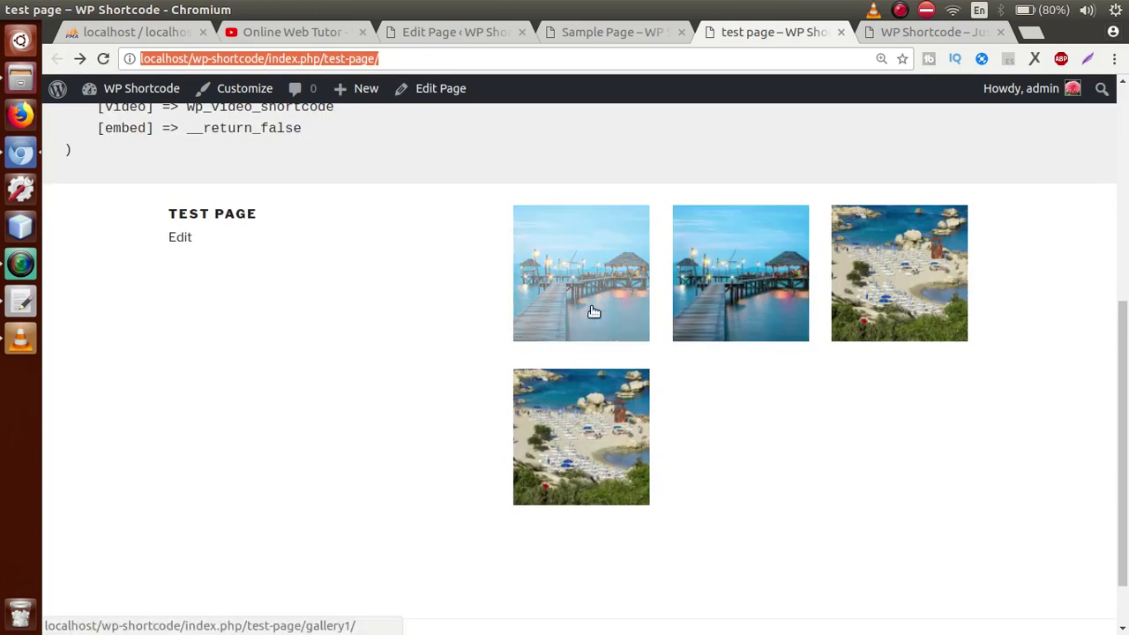
{"action": "left_click", "coordinate": [752, 273]}
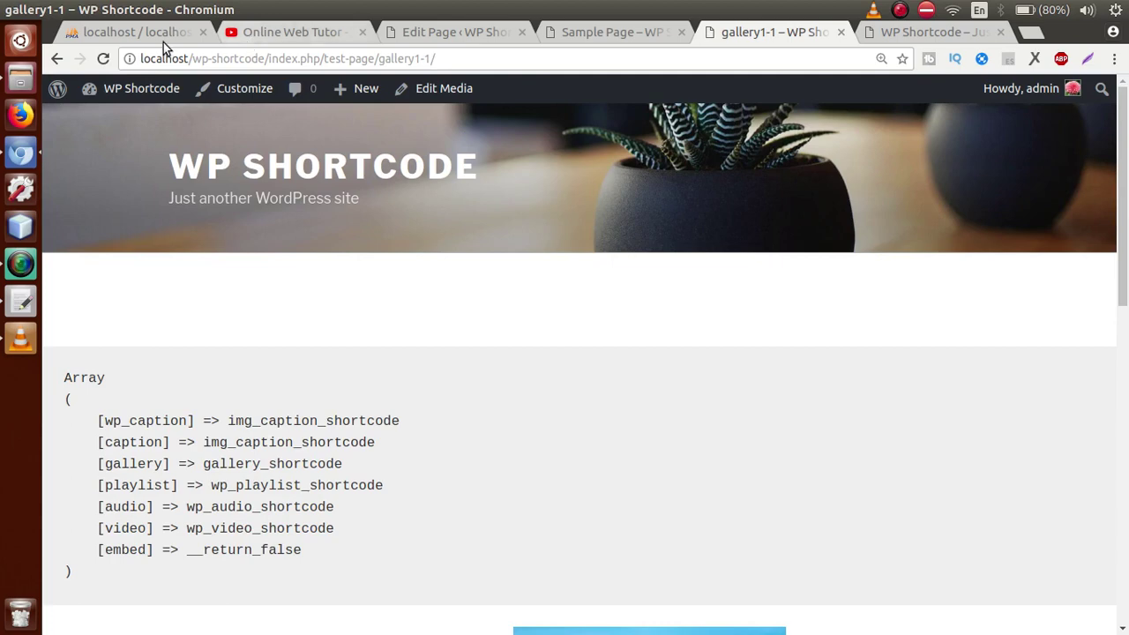
{"action": "left_click", "coordinate": [56, 59]}
{"action": "left_click", "coordinate": [903, 246]}
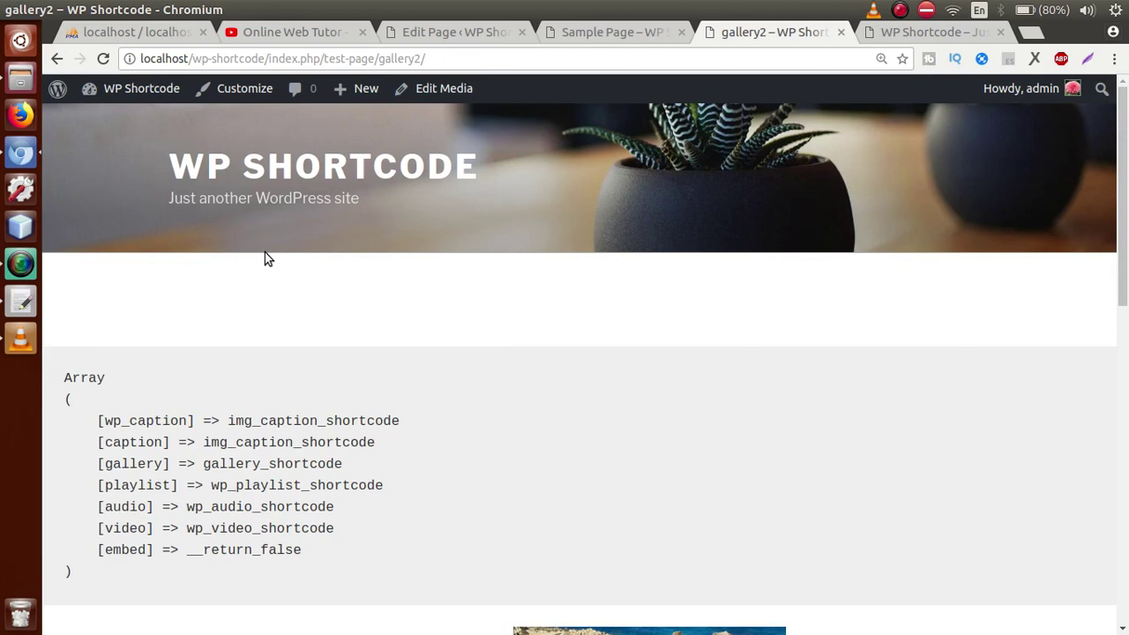
{"action": "left_click_drag", "start_coordinate": [176, 465], "coordinate": [96, 465]}
{"action": "left_click", "coordinate": [179, 465]}
{"action": "left_click_drag", "start_coordinate": [174, 465], "coordinate": [103, 465]}
{"action": "left_click", "coordinate": [198, 485]}
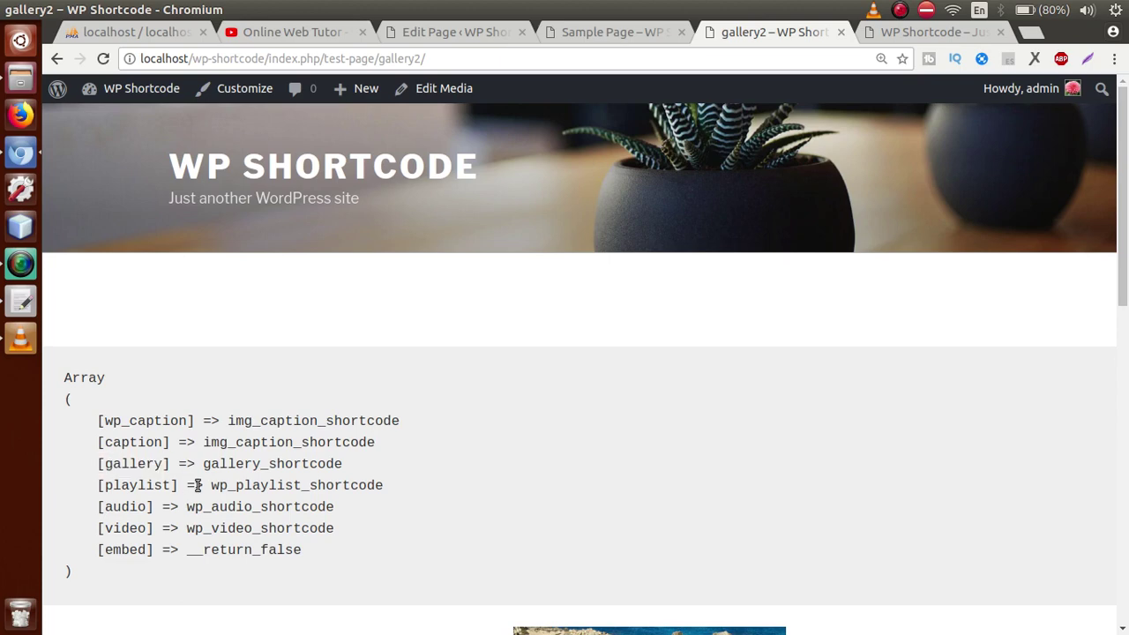
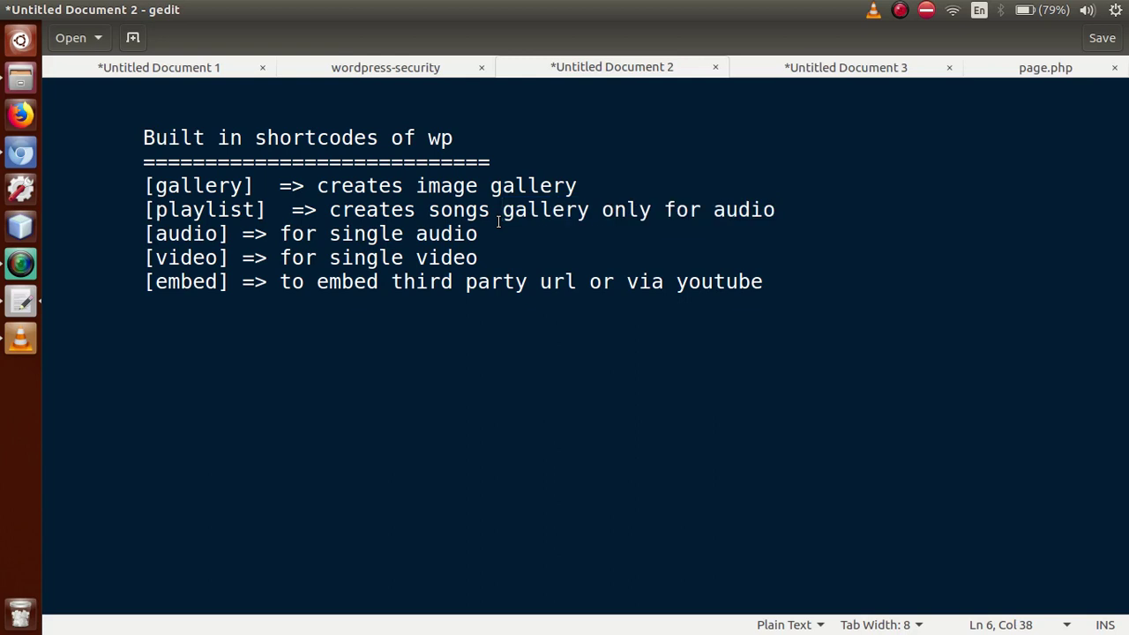
Step: Edit the test page's audio playlist in visual mode, upload 1.mp3, 3.mp3 and 5.mp3 from the music folder to it, and update the playlist
{"action": "left_click", "coordinate": [22, 155]}
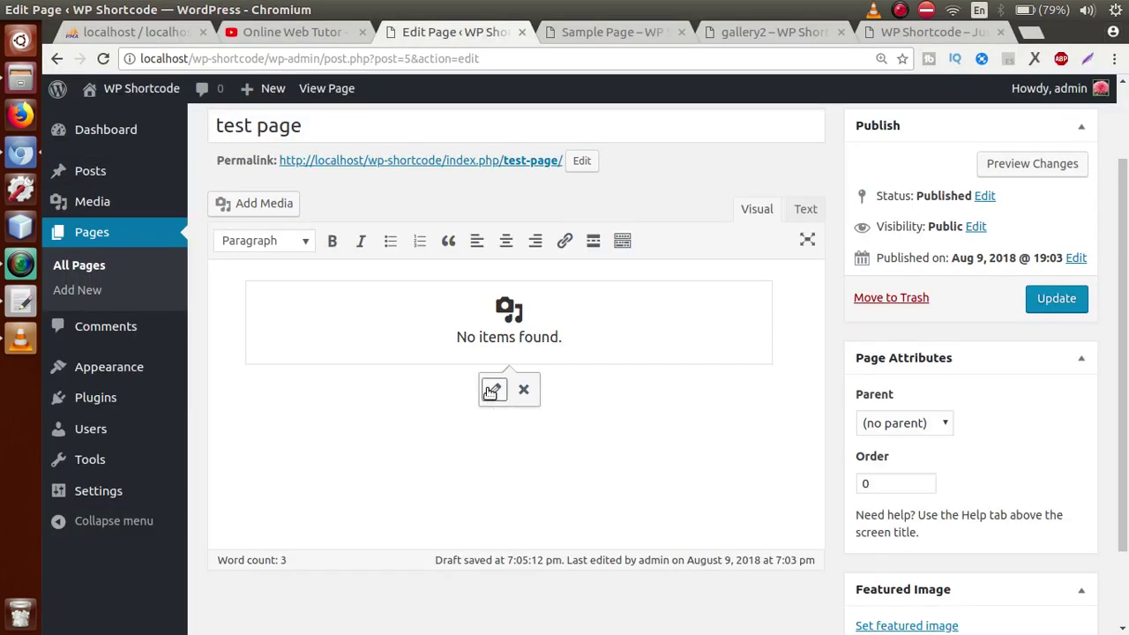
{"action": "left_click", "coordinate": [495, 392]}
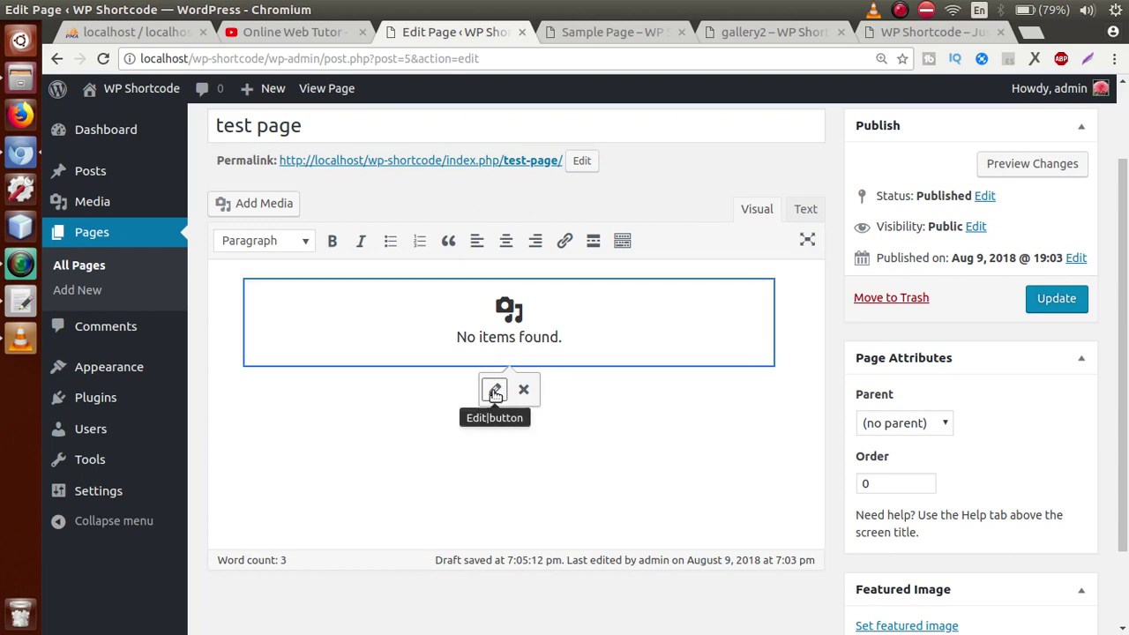
{"action": "left_click", "coordinate": [495, 393]}
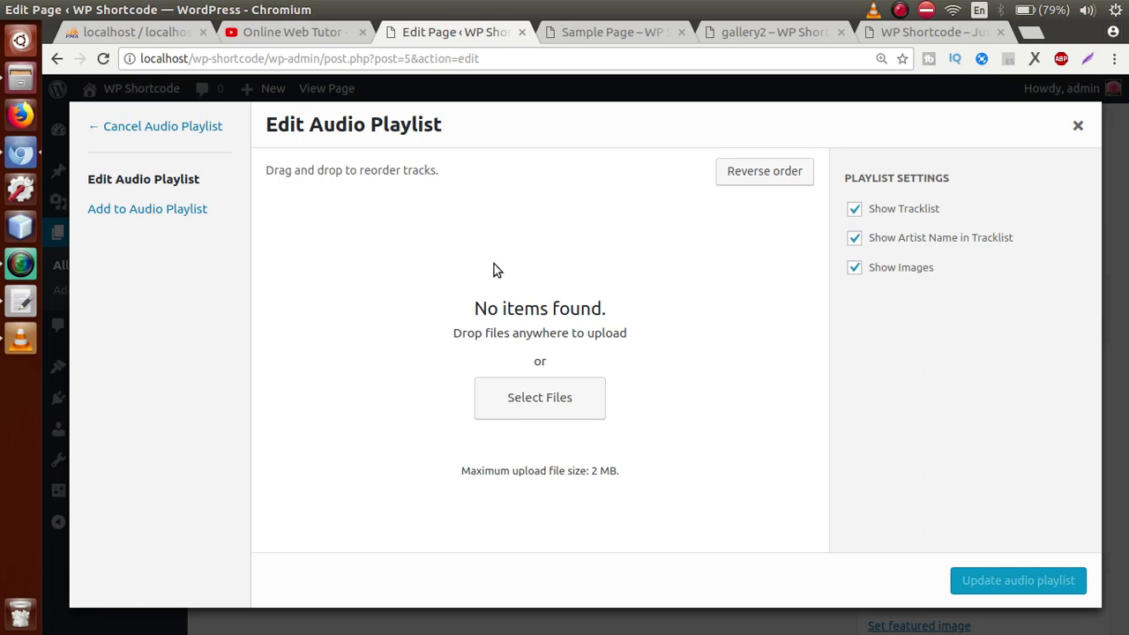
{"action": "left_click", "coordinate": [537, 399]}
{"action": "left_click", "coordinate": [508, 77]}
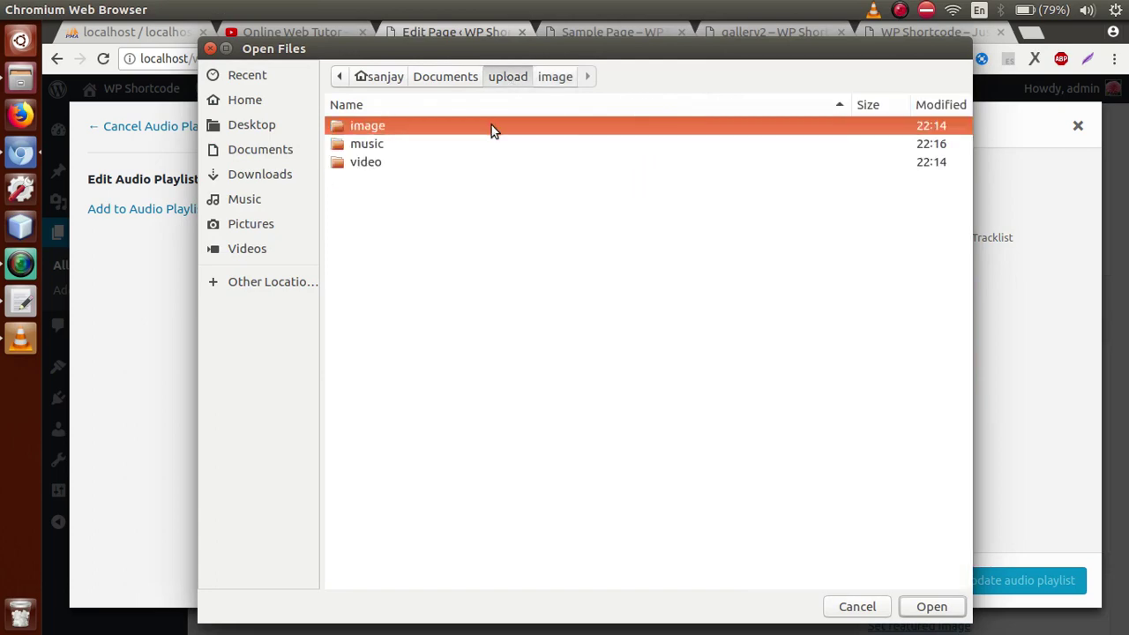
{"action": "double_click", "coordinate": [382, 150]}
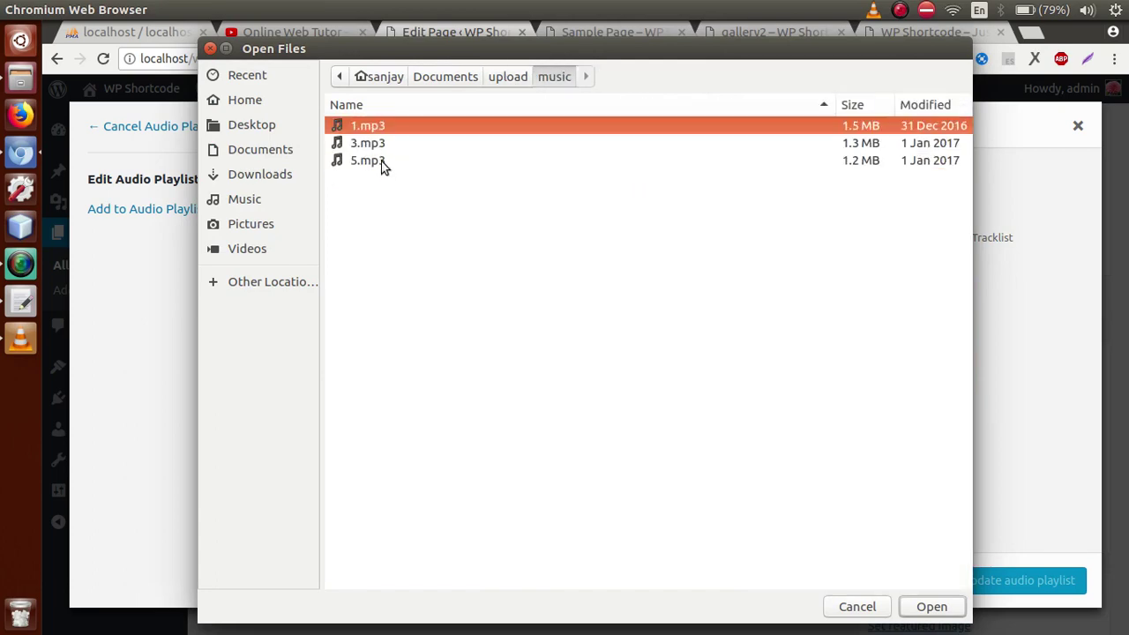
{"action": "key", "text": "shift+Down"}
{"action": "key", "text": "shift+Down"}
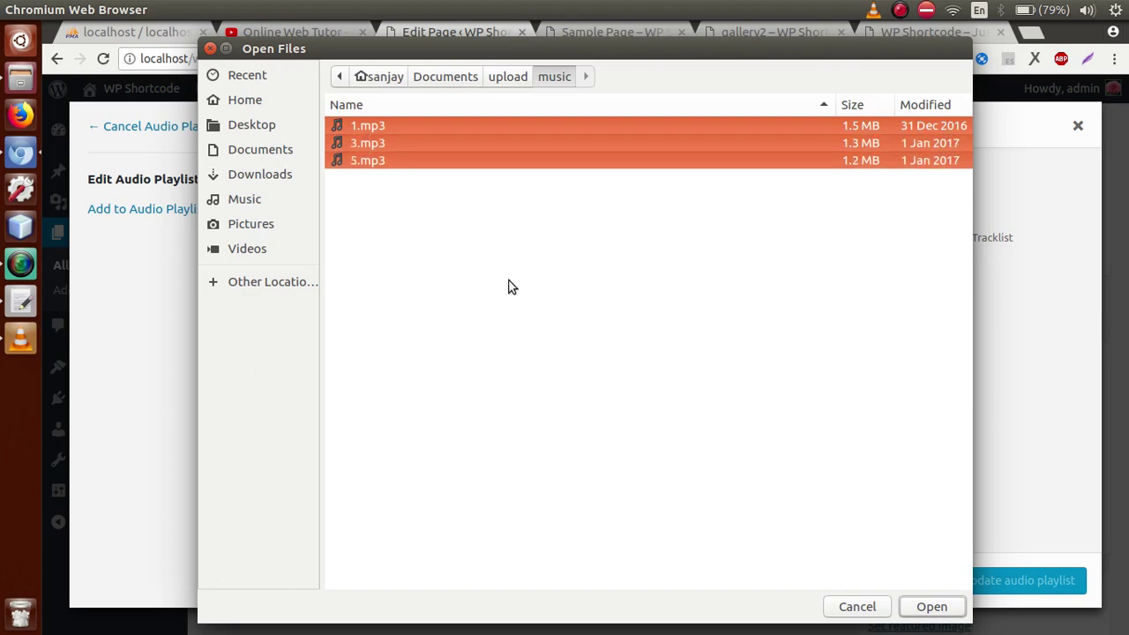
{"action": "left_click", "coordinate": [923, 606]}
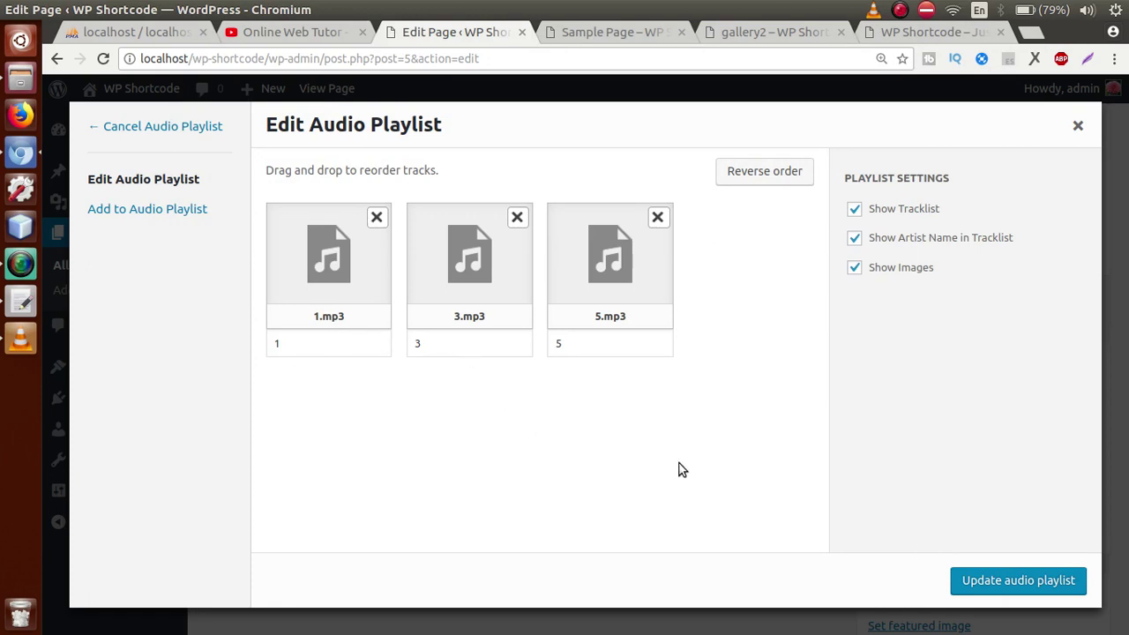
{"action": "left_click", "coordinate": [970, 579]}
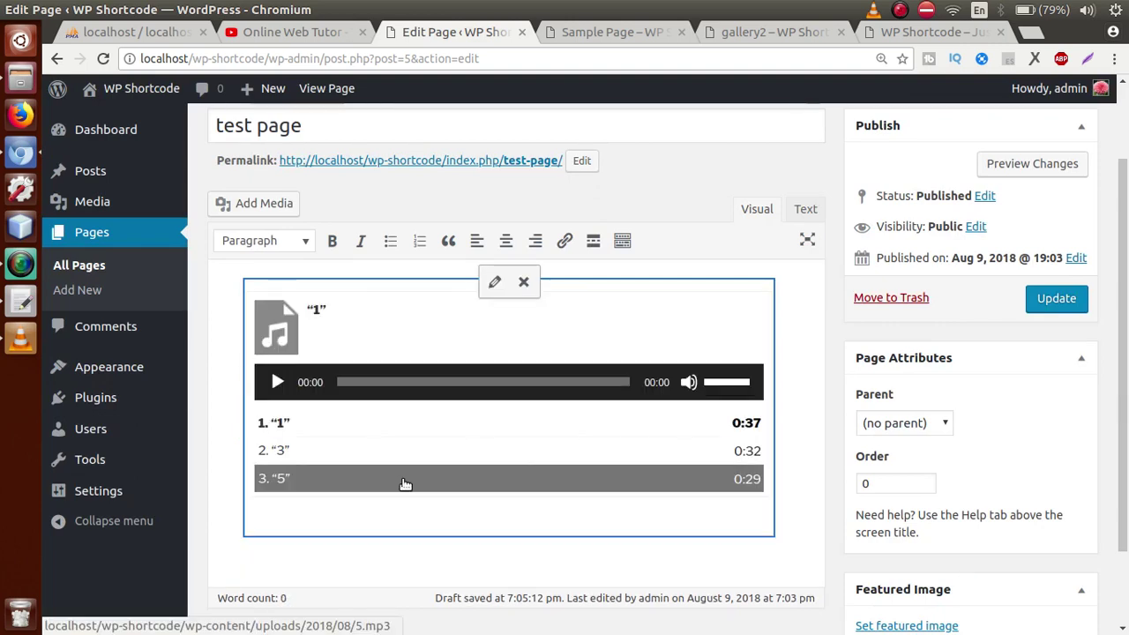
Step: Examine the ids attribute of the playlist shortcode in the editor's text mode
{"action": "left_click", "coordinate": [803, 212]}
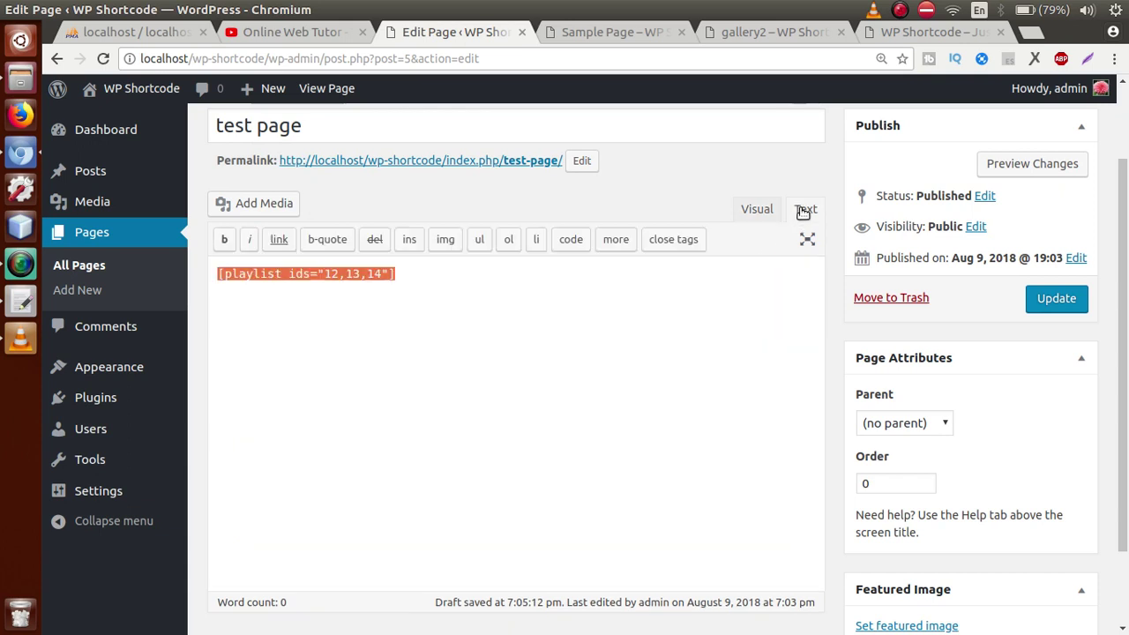
{"action": "left_click", "coordinate": [335, 292]}
{"action": "left_click_drag", "start_coordinate": [284, 275], "coordinate": [324, 275]}
{"action": "left_click", "coordinate": [250, 292]}
{"action": "left_click", "coordinate": [313, 275]}
{"action": "left_click", "coordinate": [358, 275]}
{"action": "left_click", "coordinate": [362, 283]}
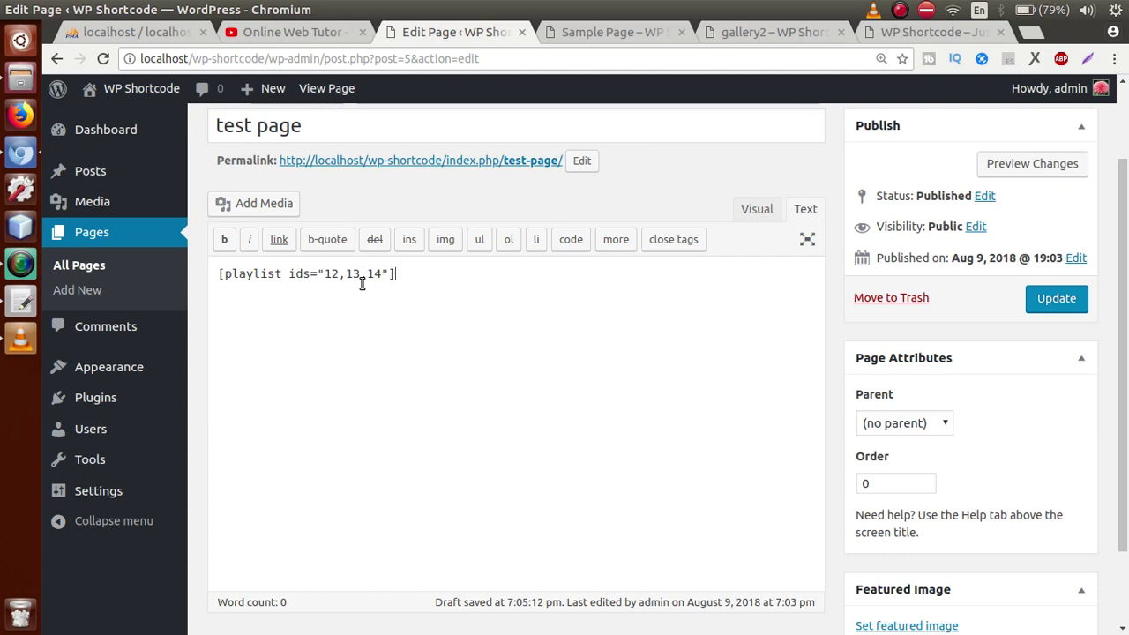
Step: Check the playlist preview in the editor's visual mode and update the test page
{"action": "left_click", "coordinate": [751, 212]}
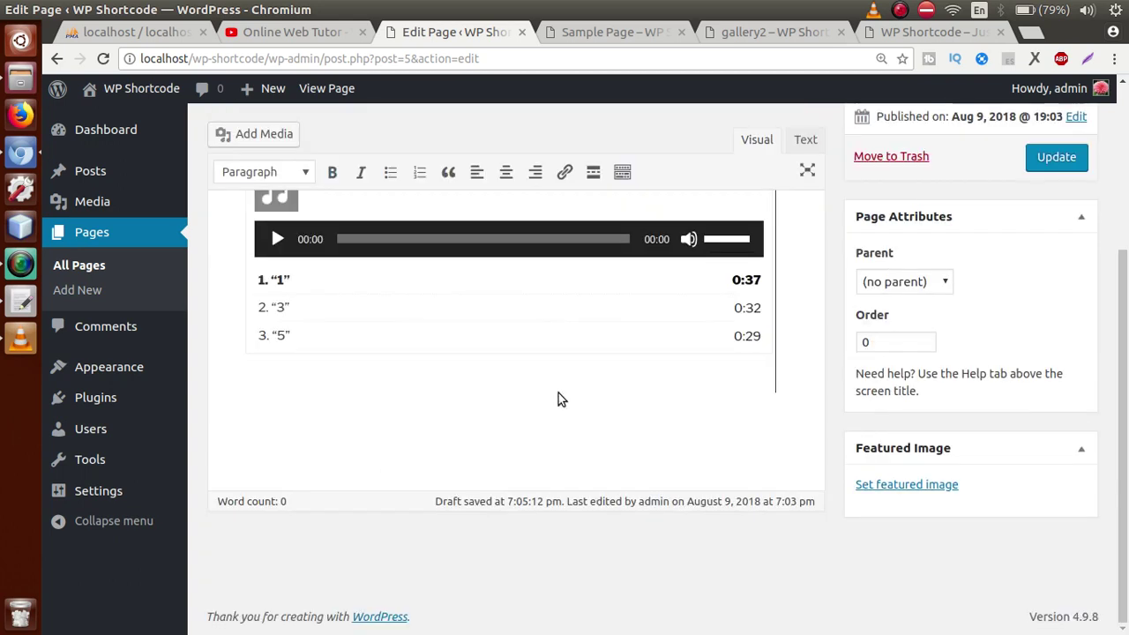
{"action": "scroll", "coordinate": [1008, 279], "scroll_direction": "up", "scroll_amount": 2}
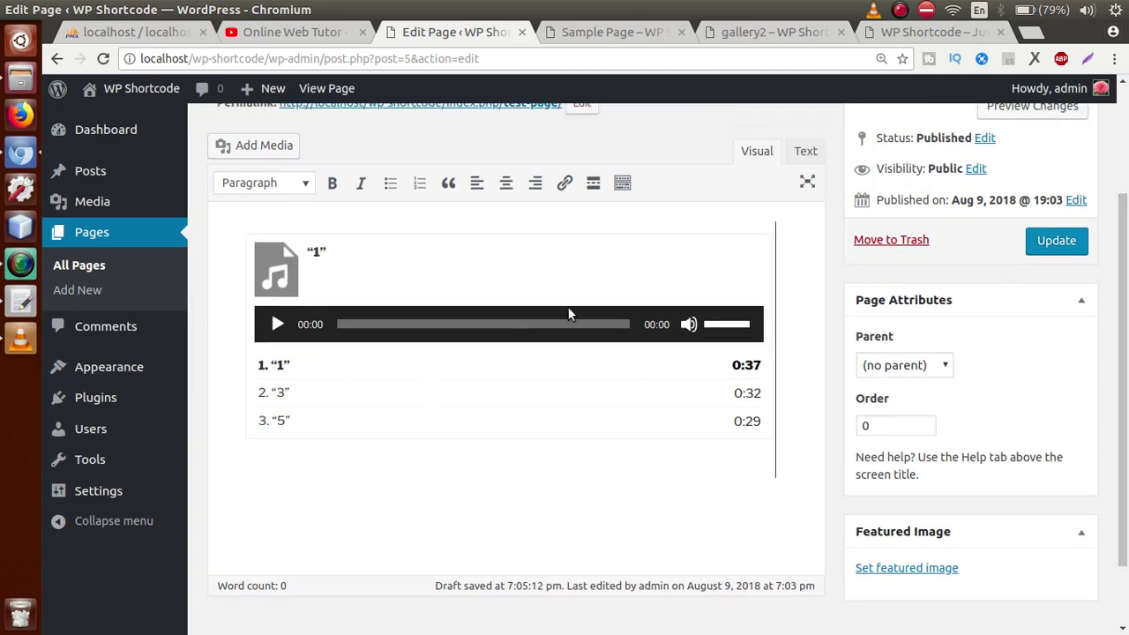
{"action": "left_click", "coordinate": [1046, 249]}
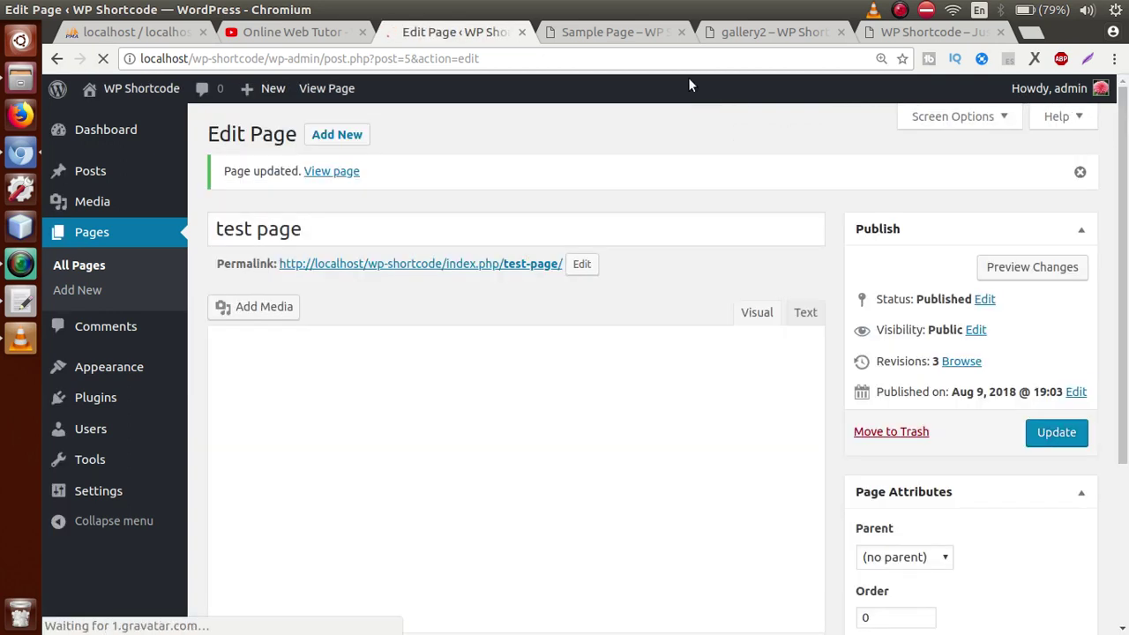
Step: Close the Sample Page and gallery2 tabs, and view the playlist on the live test page in a new tab
{"action": "left_click", "coordinate": [589, 31]}
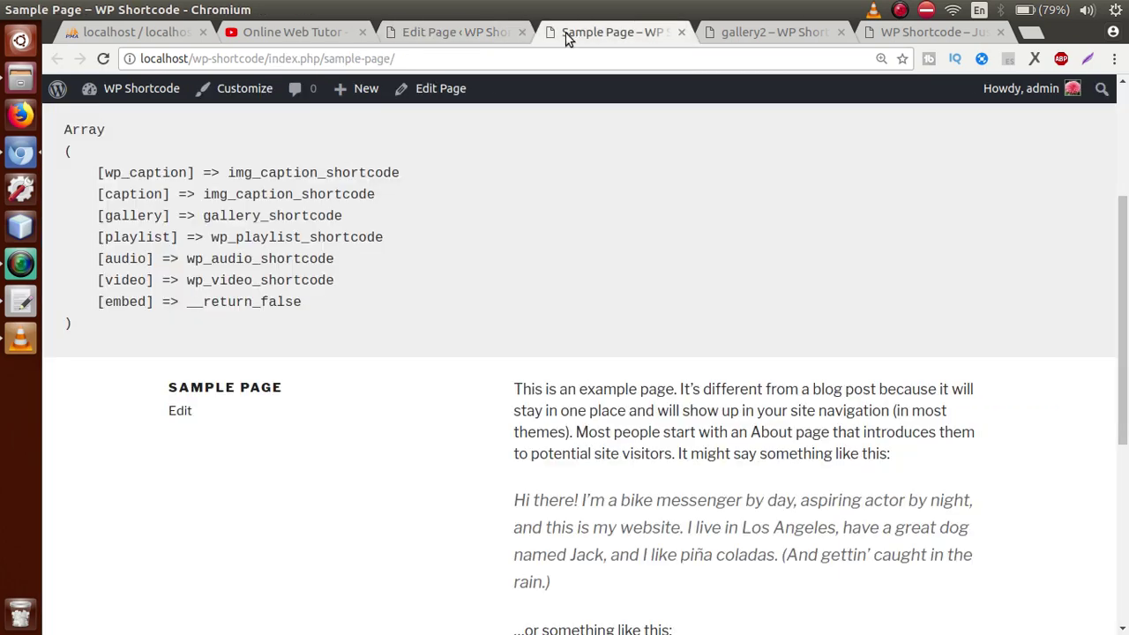
{"action": "left_click", "coordinate": [682, 33]}
{"action": "left_click", "coordinate": [679, 33]}
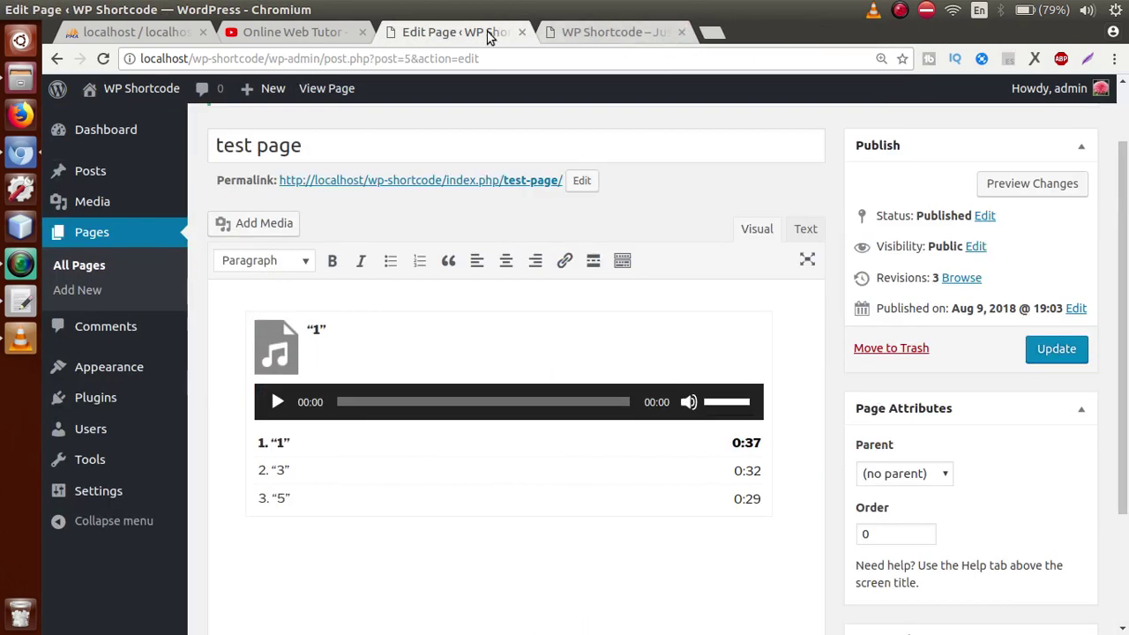
{"action": "left_click", "coordinate": [436, 183], "text": "ctrl"}
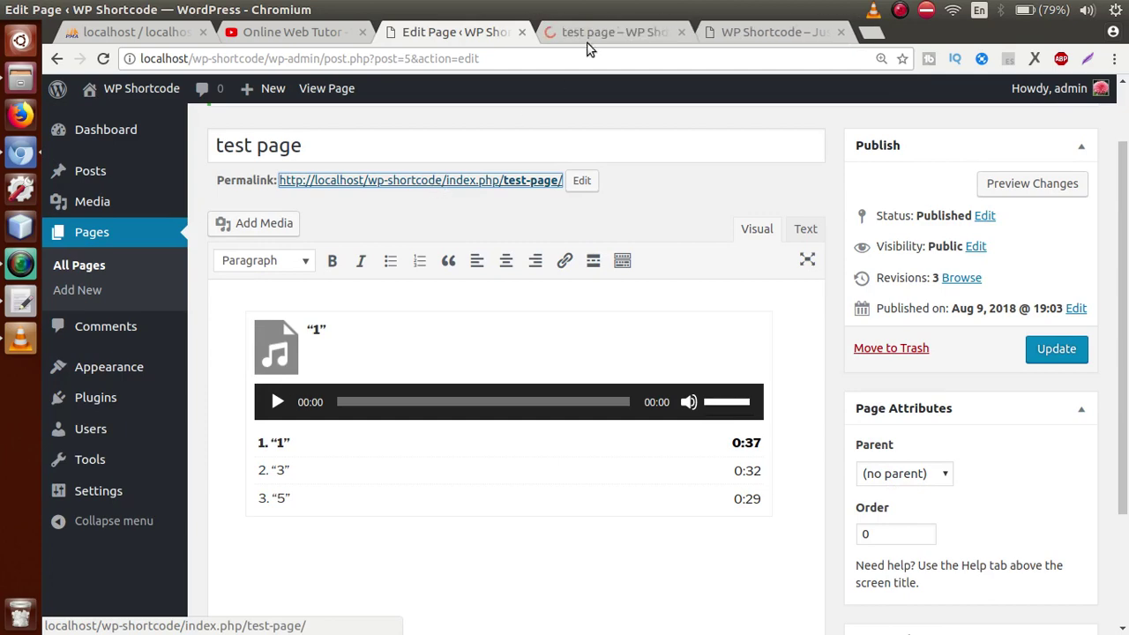
{"action": "left_click", "coordinate": [597, 33]}
{"action": "left_click_drag", "start_coordinate": [1128, 190], "coordinate": [1127, 407]}
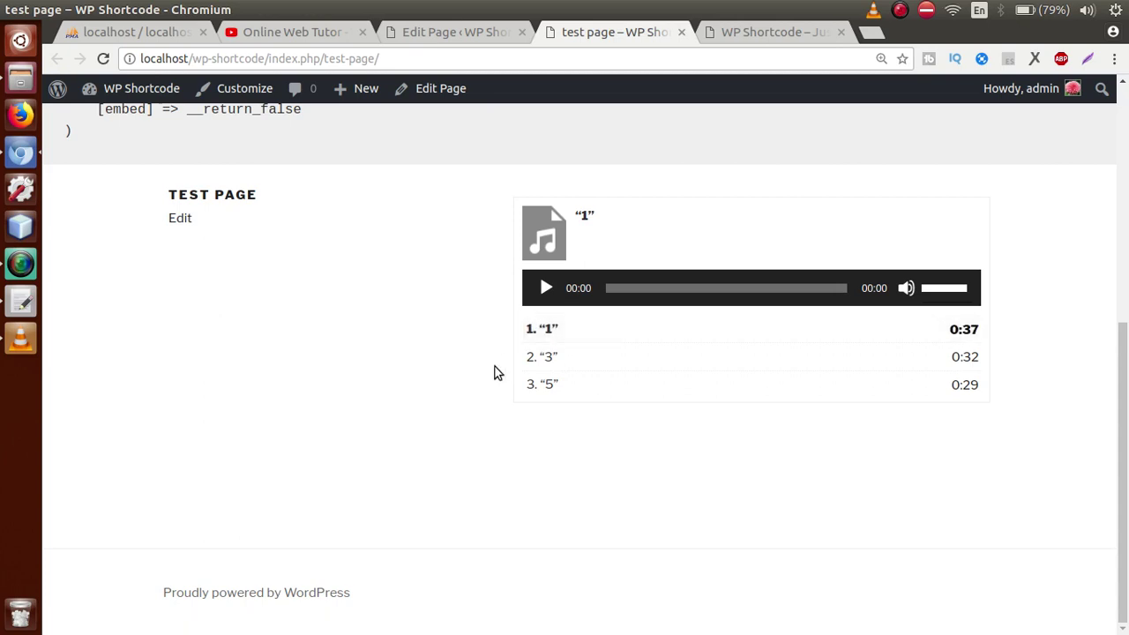
Step: Test the live playlist by playing and pausing tracks "1", "3" and "5", skipping ahead within the first track
{"action": "left_click", "coordinate": [546, 289]}
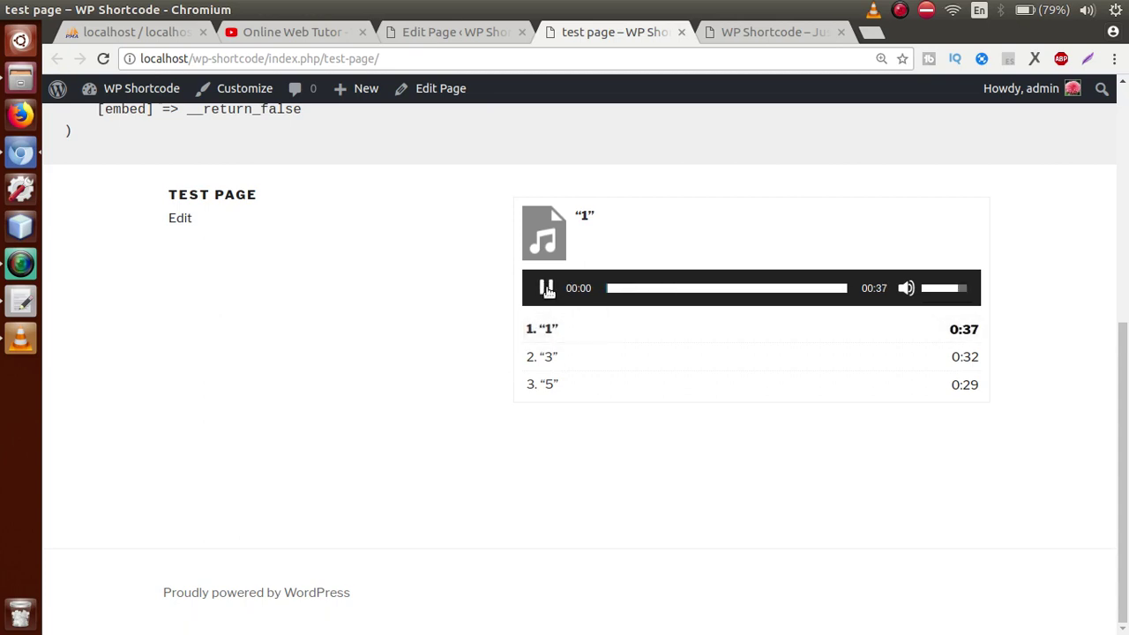
{"action": "left_click", "coordinate": [650, 289]}
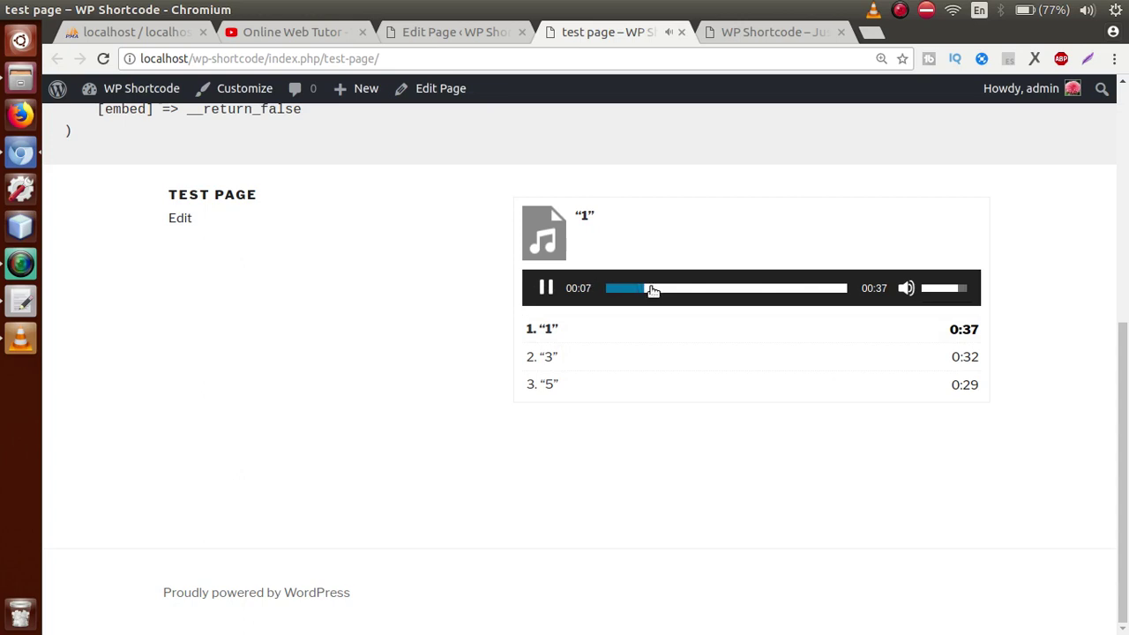
{"action": "left_click", "coordinate": [546, 288]}
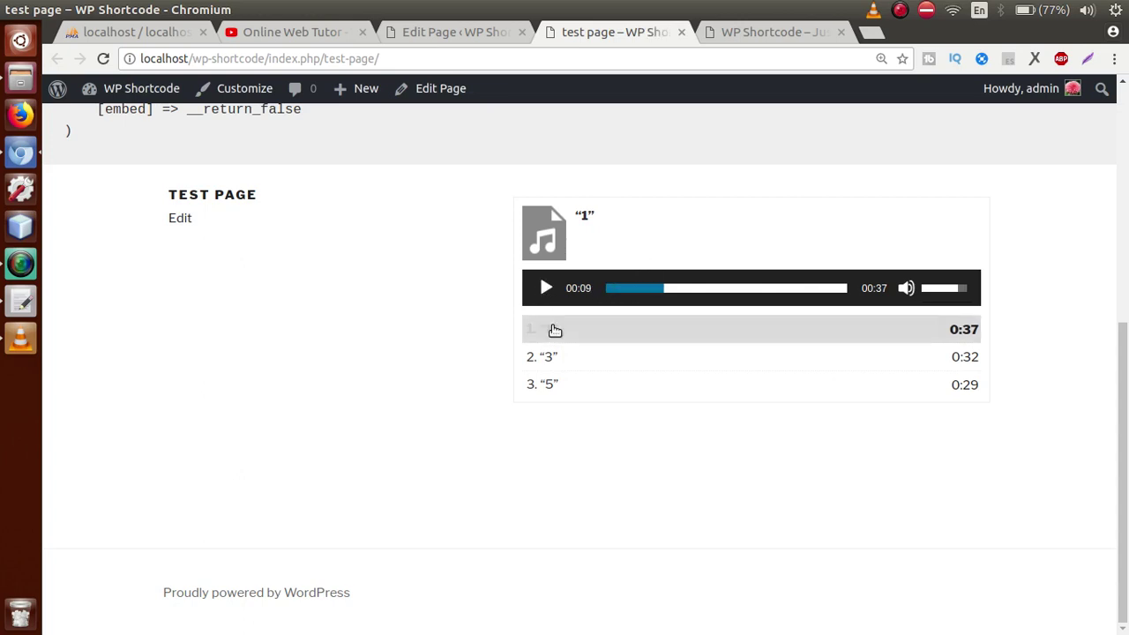
{"action": "left_click", "coordinate": [567, 359]}
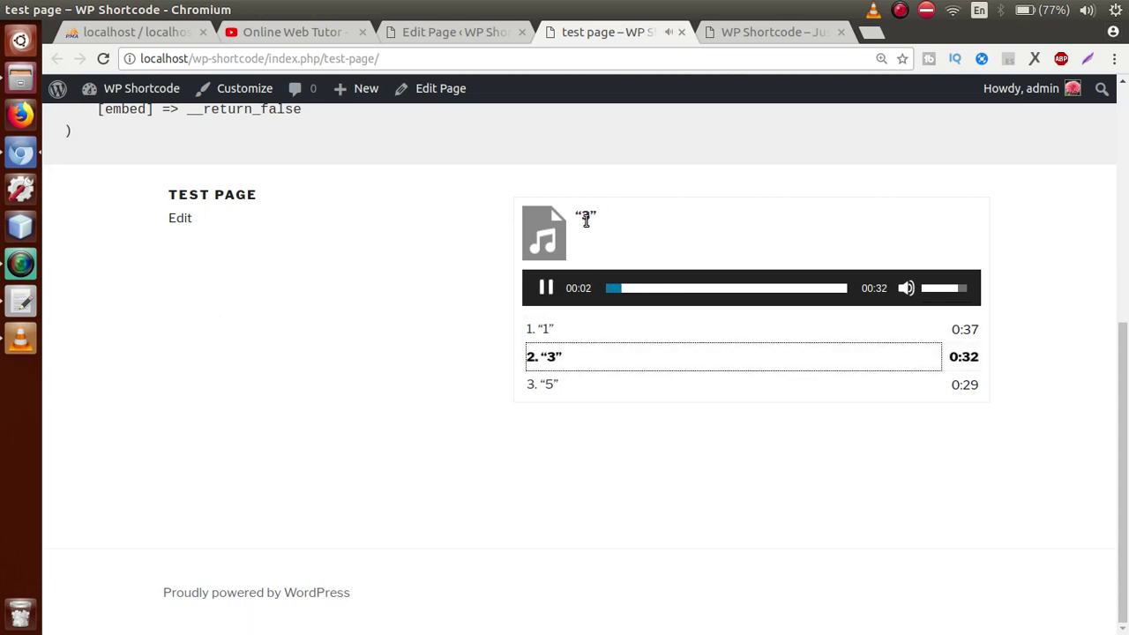
{"action": "left_click", "coordinate": [547, 288]}
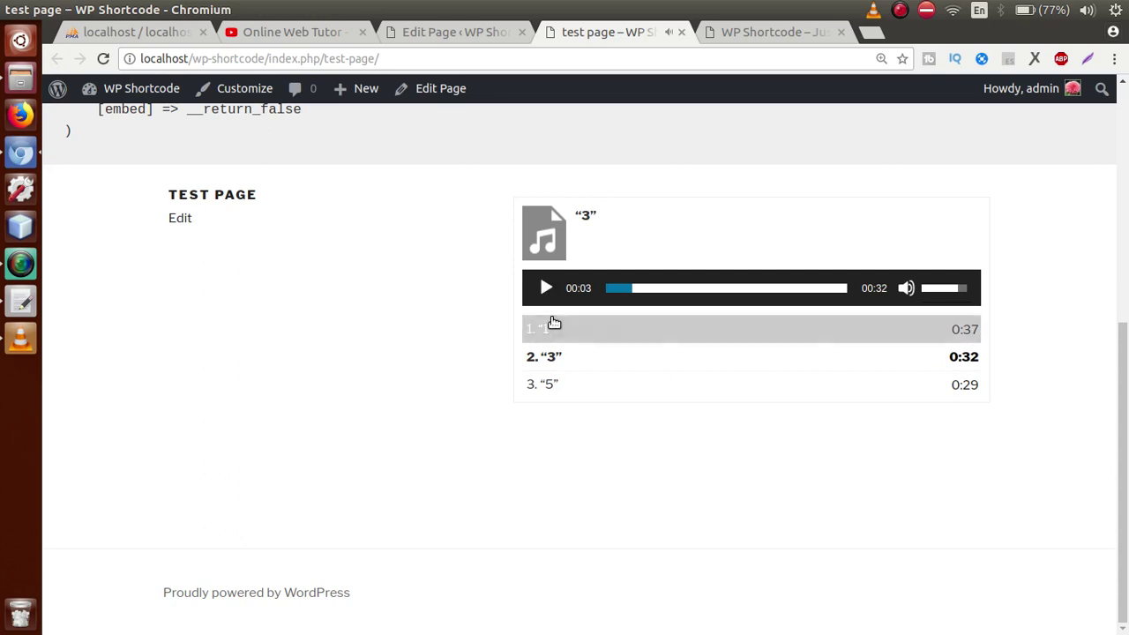
{"action": "left_click", "coordinate": [561, 388]}
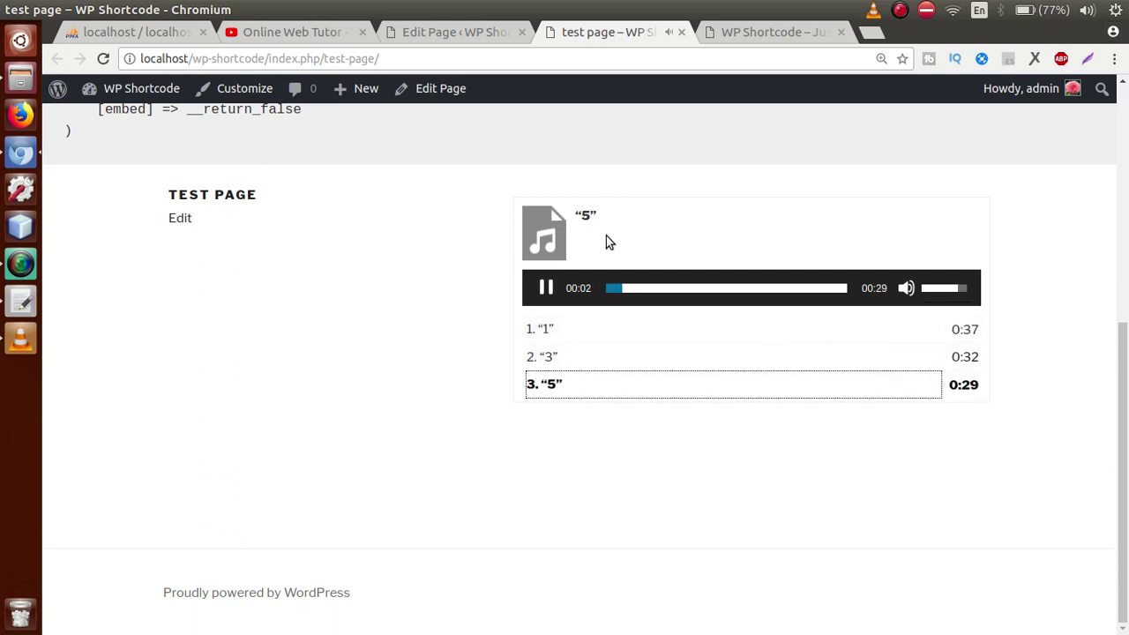
{"action": "left_click", "coordinate": [547, 288]}
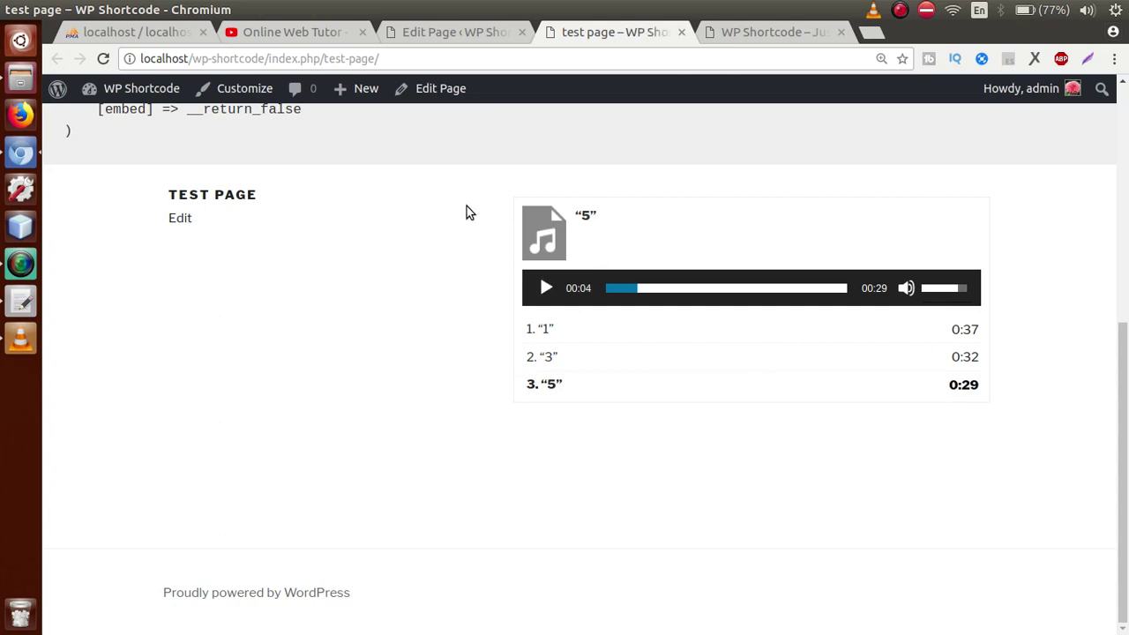
Step: Open the audio playlist for editing on the test page's Edit Page tab and review its playlist settings
{"action": "left_click", "coordinate": [471, 33]}
{"action": "left_click", "coordinate": [547, 521]}
{"action": "scroll", "coordinate": [512, 397], "scroll_direction": "down", "scroll_amount": 1}
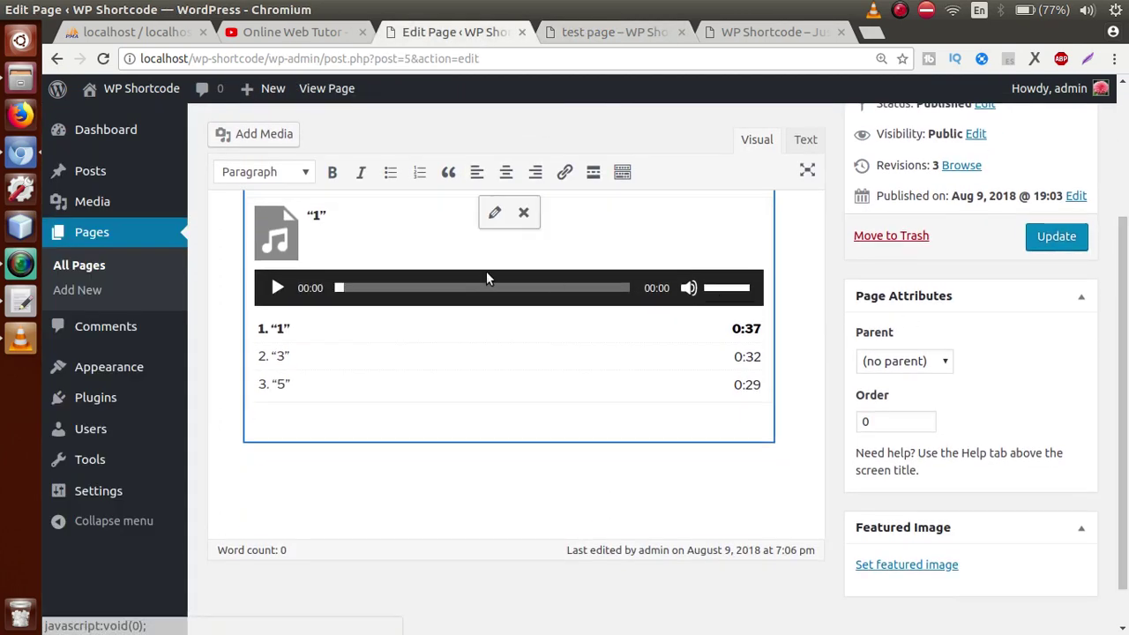
{"action": "left_click", "coordinate": [495, 213]}
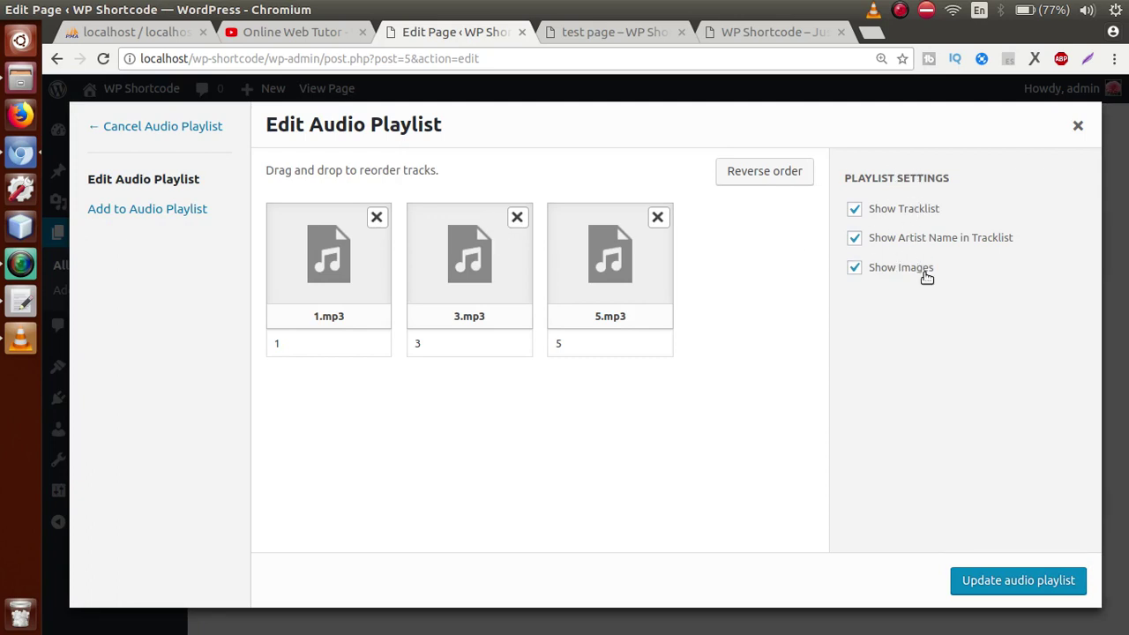
Step: Switch to gedit and review the notes on the [playlist] and [audio] shortcodes
{"action": "left_click", "coordinate": [21, 302]}
{"action": "left_click_drag", "start_coordinate": [147, 212], "coordinate": [271, 210]}
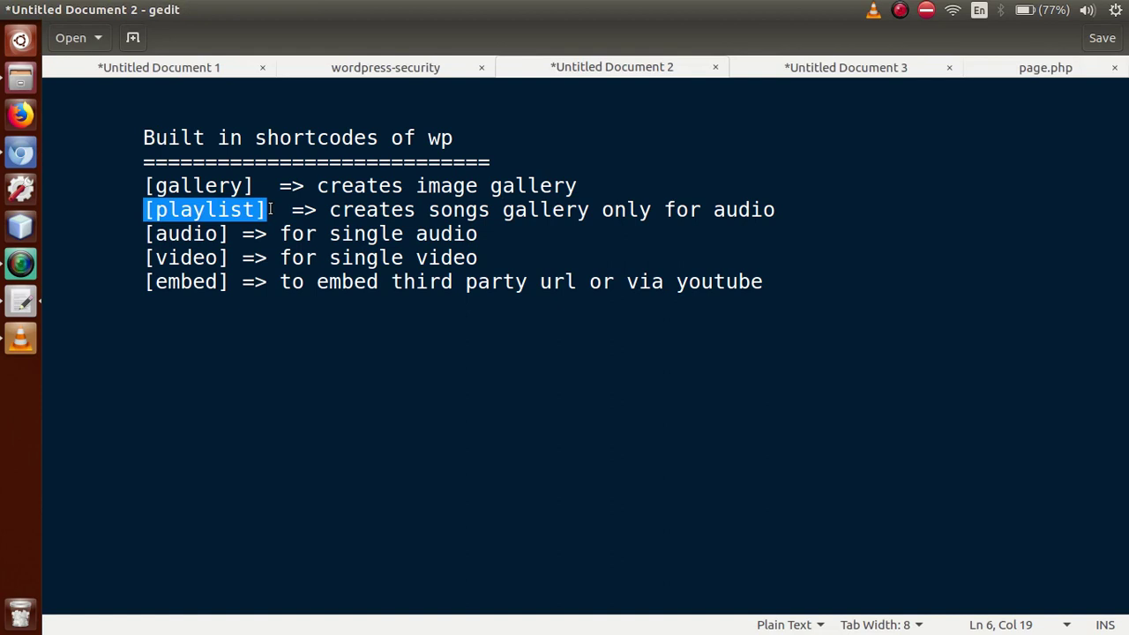
{"action": "left_click", "coordinate": [231, 234]}
{"action": "left_click_drag", "start_coordinate": [231, 234], "coordinate": [142, 232]}
{"action": "left_click", "coordinate": [192, 234]}
{"action": "left_click", "coordinate": [229, 234]}
{"action": "left_click_drag", "start_coordinate": [229, 233], "coordinate": [147, 232]}
{"action": "left_click", "coordinate": [182, 234]}
{"action": "left_click_drag", "start_coordinate": [279, 234], "coordinate": [507, 234]}
{"action": "left_click", "coordinate": [506, 233]}
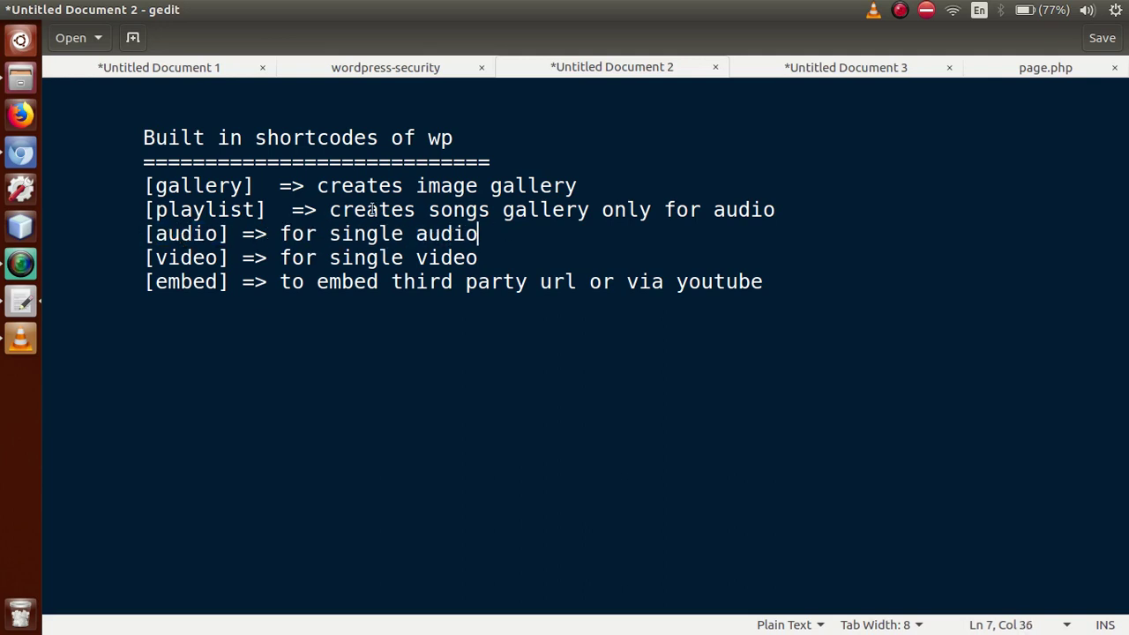
Step: Return to Chromium, close the playlist dialog and delete all of the test page's content in text mode
{"action": "left_click", "coordinate": [20, 153]}
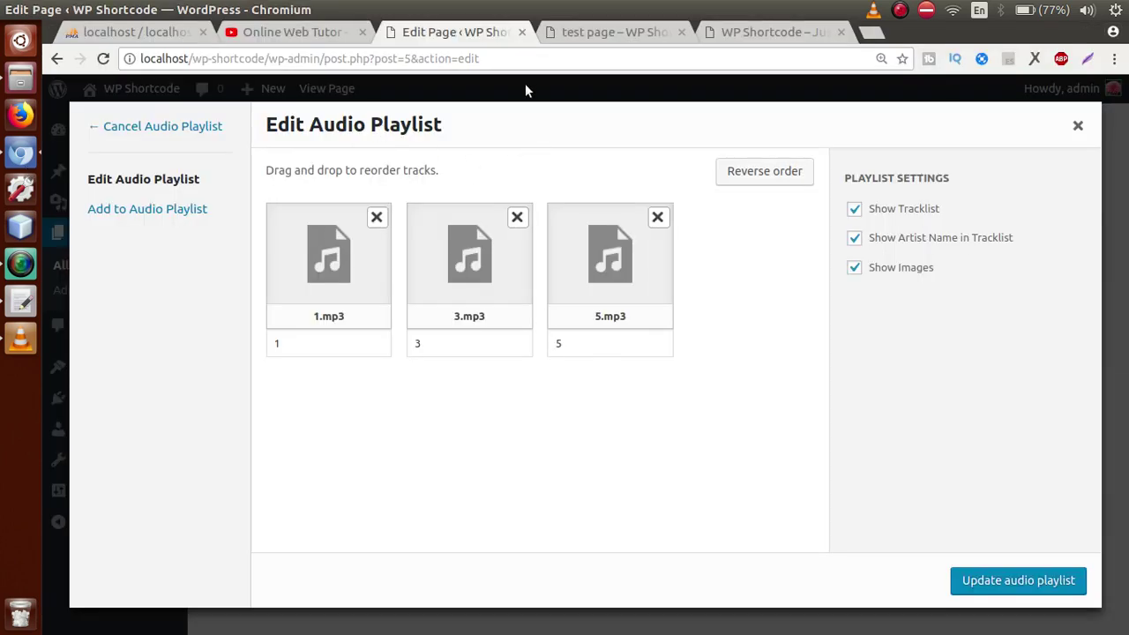
{"action": "left_click", "coordinate": [1076, 126]}
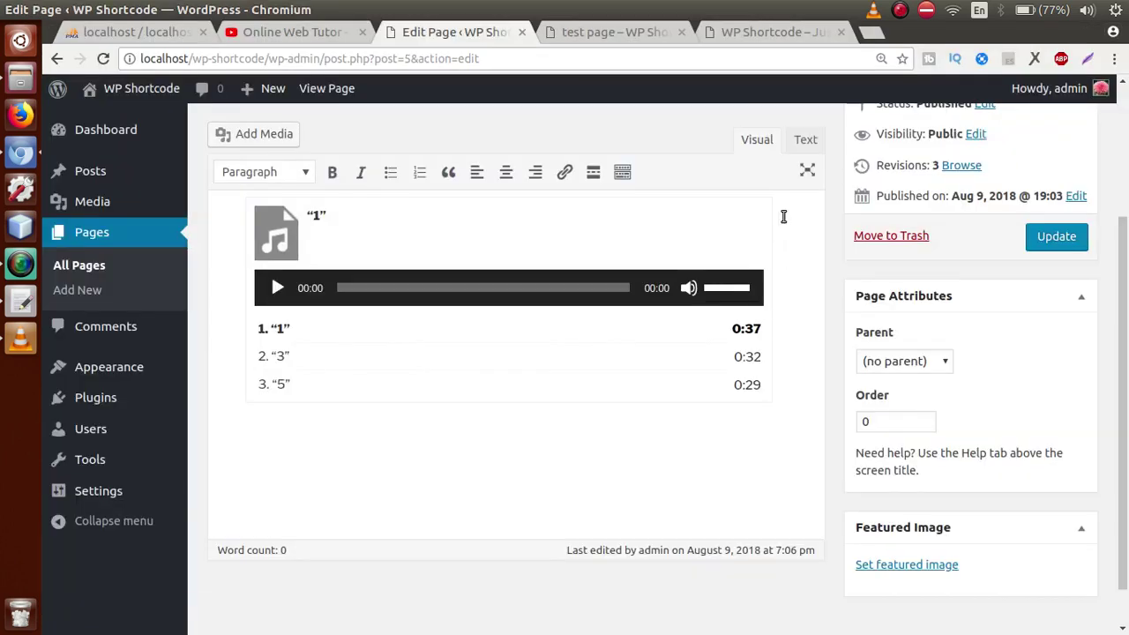
{"action": "left_click", "coordinate": [804, 143]}
{"action": "key", "text": "ctrl+a"}
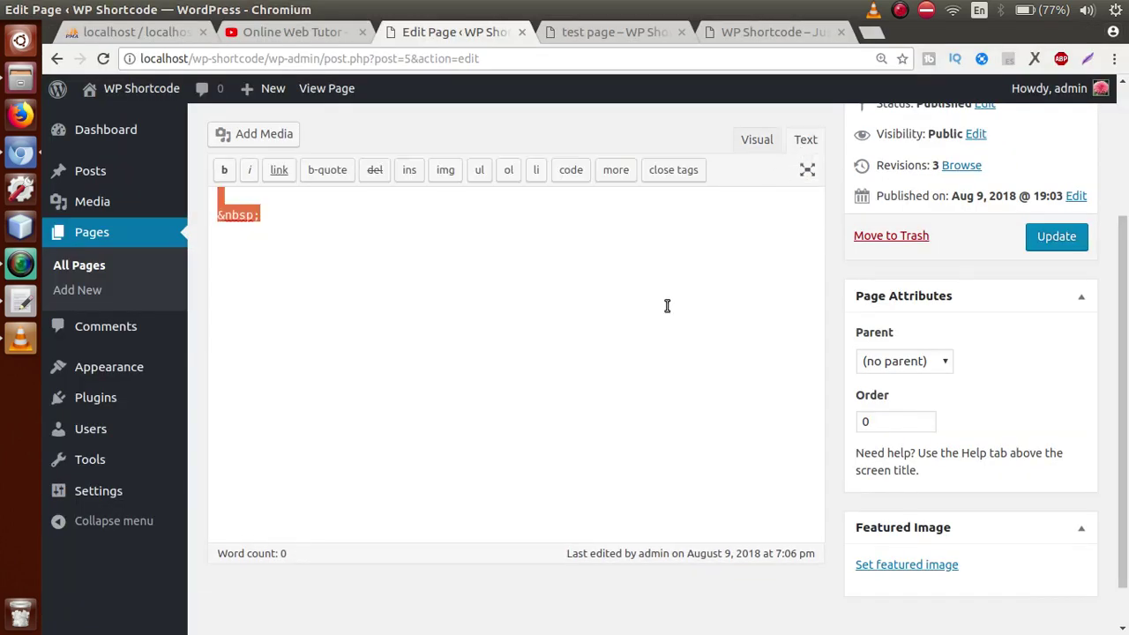
{"action": "key", "text": "BackSpace"}
{"action": "scroll", "coordinate": [1125, 187], "scroll_direction": "up", "scroll_amount": 1}
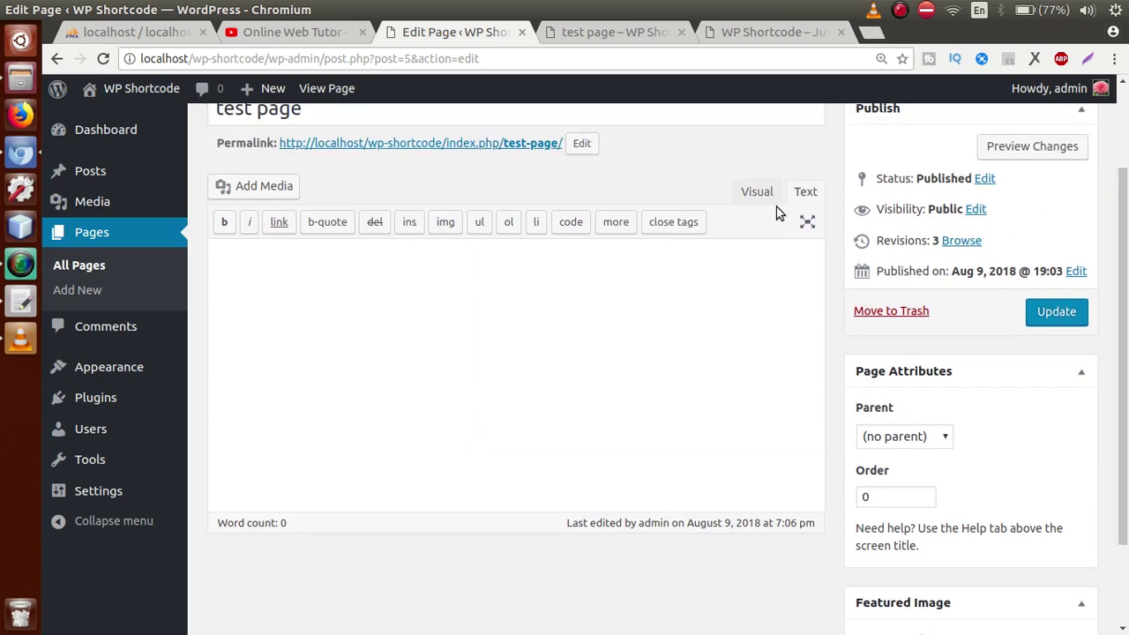
Step: Copy the [audio] shortcode from the gedit notes and paste it into the test page in text mode
{"action": "left_click", "coordinate": [755, 192]}
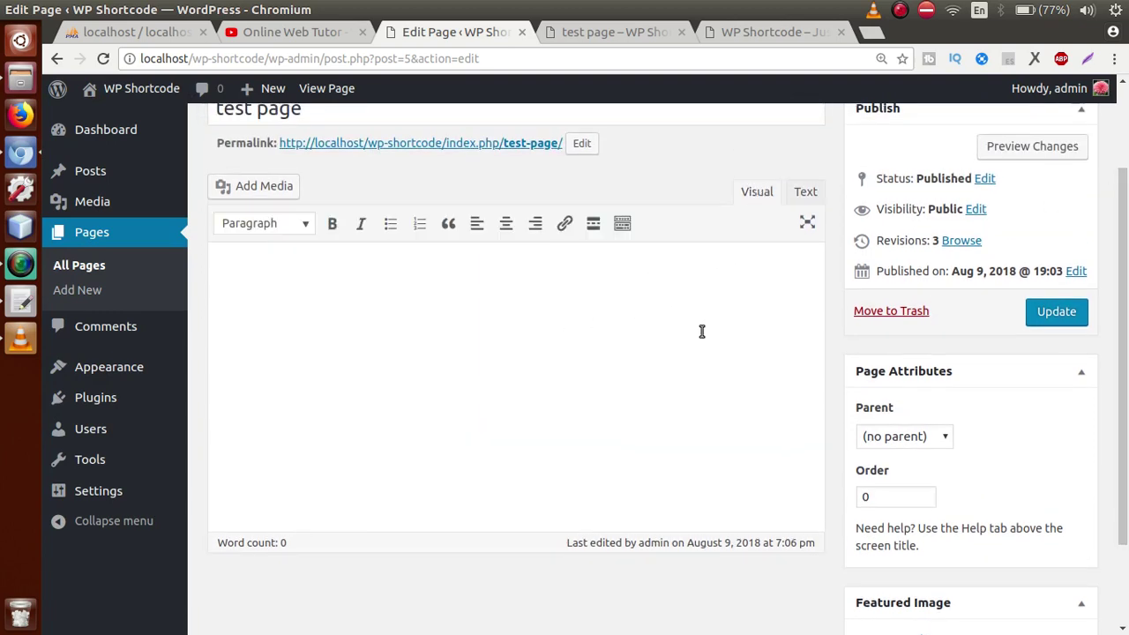
{"action": "left_click", "coordinate": [21, 301]}
{"action": "left_click_drag", "start_coordinate": [231, 234], "coordinate": [145, 229]}
{"action": "key", "text": "ctrl+c"}
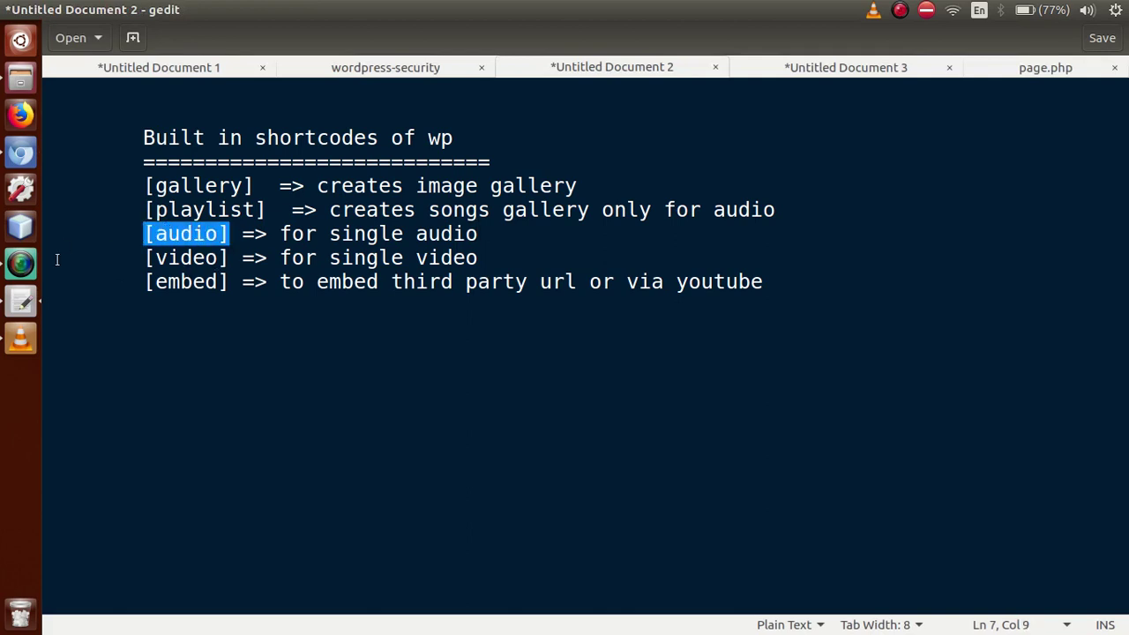
{"action": "left_click", "coordinate": [23, 159]}
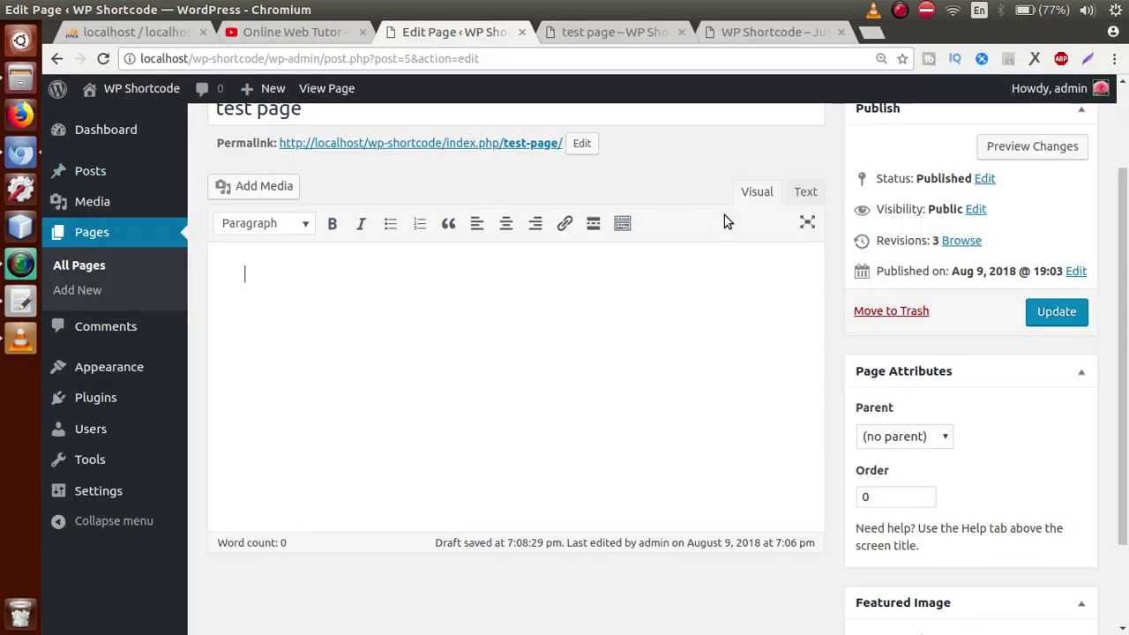
{"action": "left_click", "coordinate": [805, 194]}
{"action": "key", "text": "ctrl+v"}
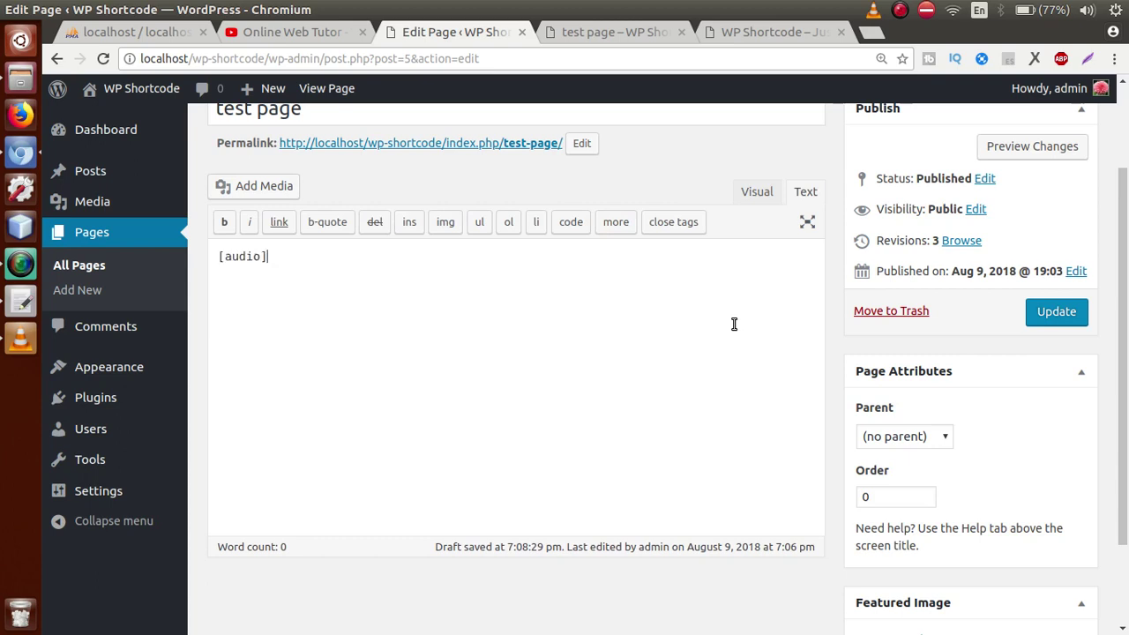
Step: Edit the audio player in visual mode, uploading 1.mp3 from the music folder as its mp3 source
{"action": "left_click", "coordinate": [756, 192]}
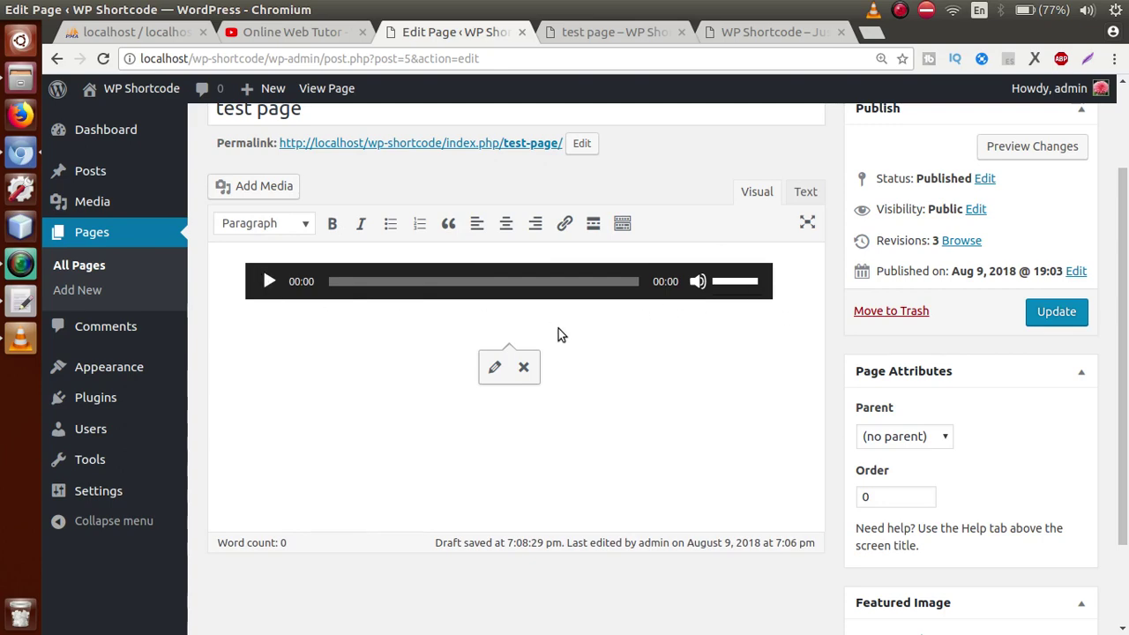
{"action": "left_click", "coordinate": [495, 367]}
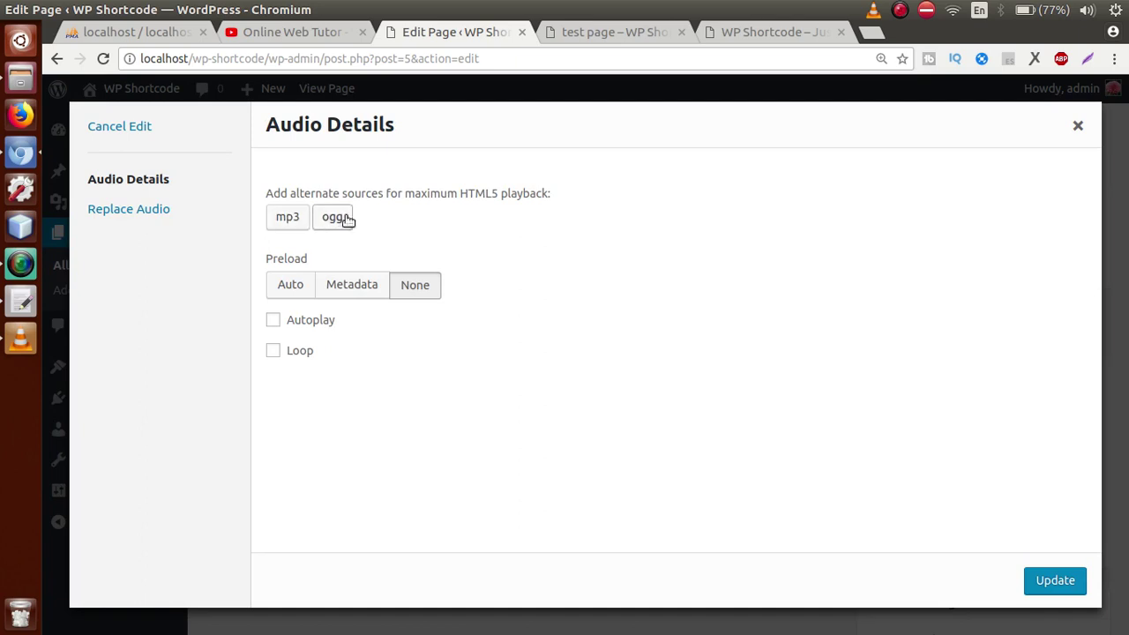
{"action": "left_click", "coordinate": [288, 219]}
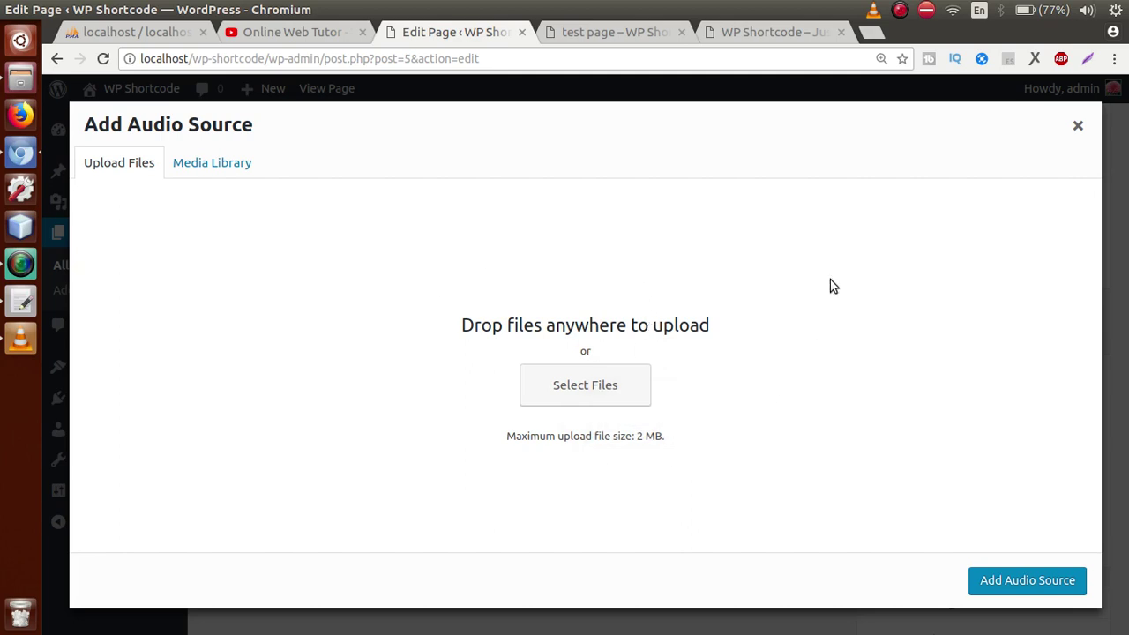
{"action": "left_click", "coordinate": [587, 387]}
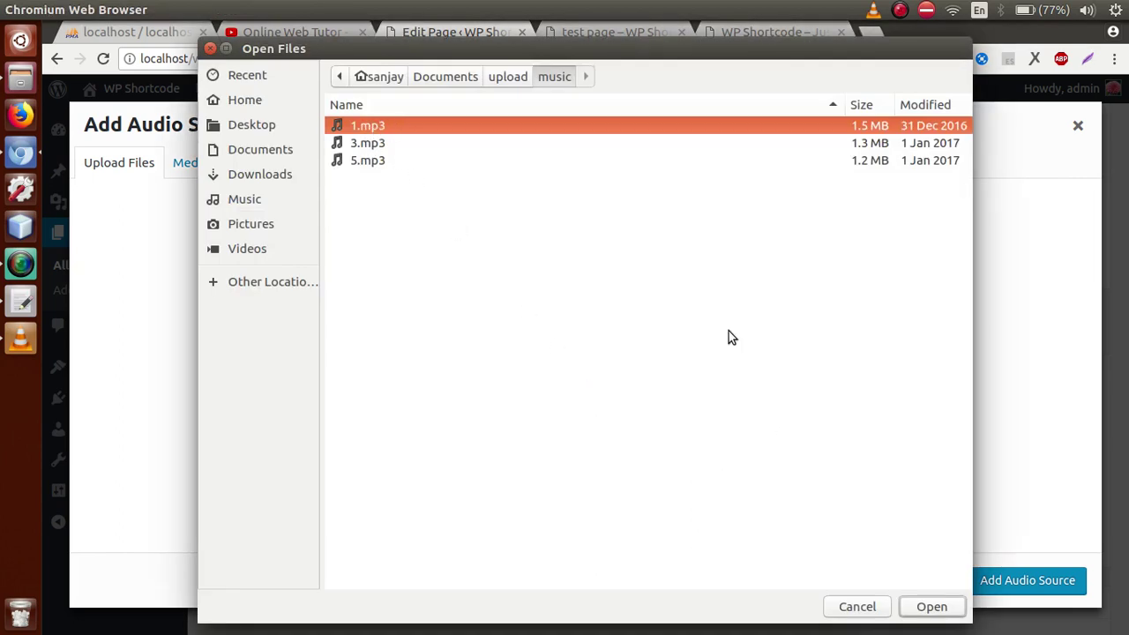
{"action": "left_click", "coordinate": [933, 607]}
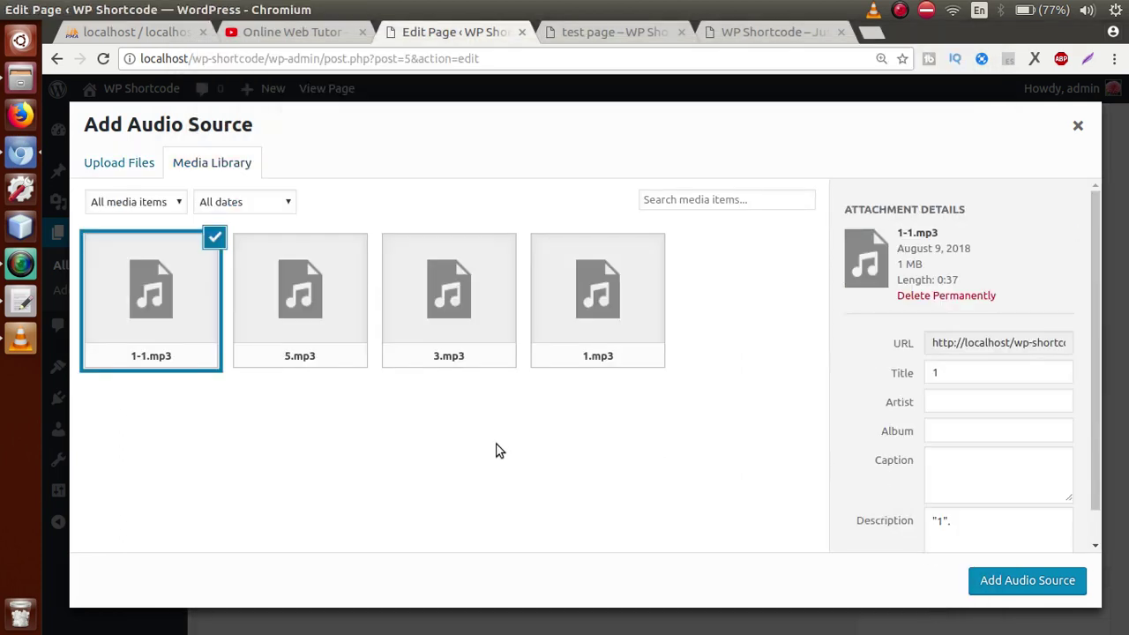
{"action": "left_click", "coordinate": [993, 582]}
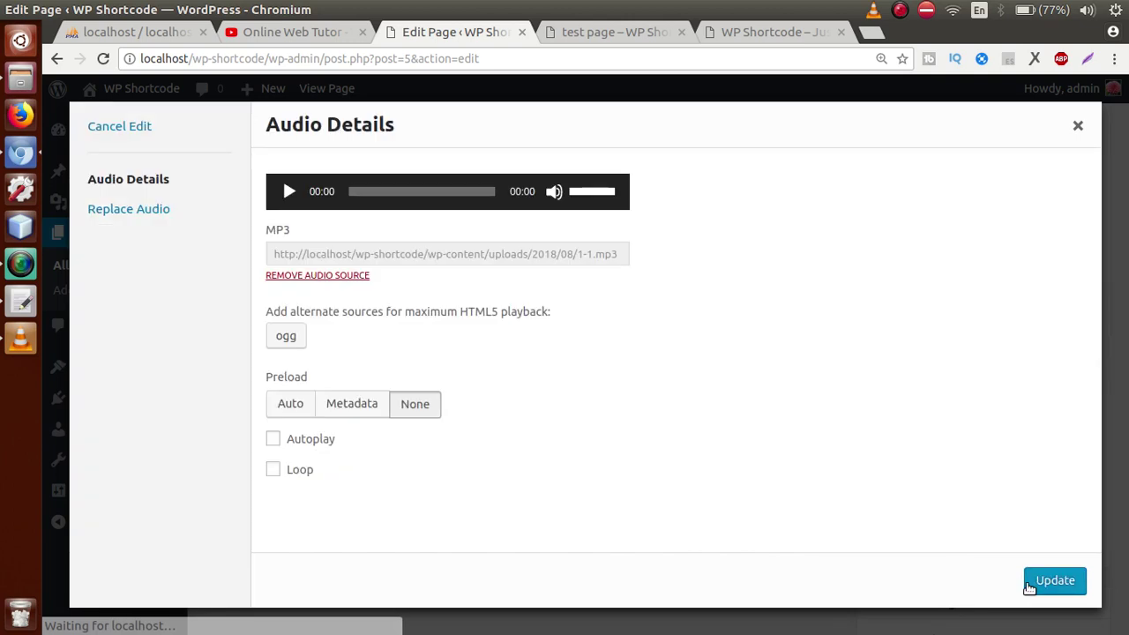
{"action": "left_click", "coordinate": [1066, 580]}
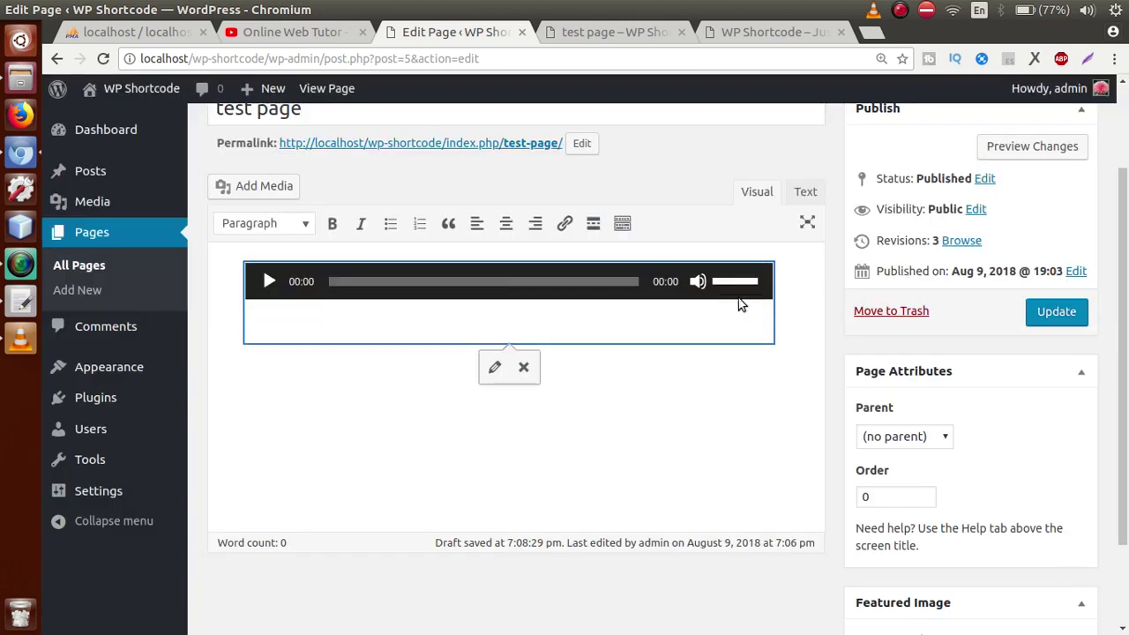
Step: Update the test page, reload the live page and test the audio player by playing and pausing it
{"action": "left_click", "coordinate": [1050, 314]}
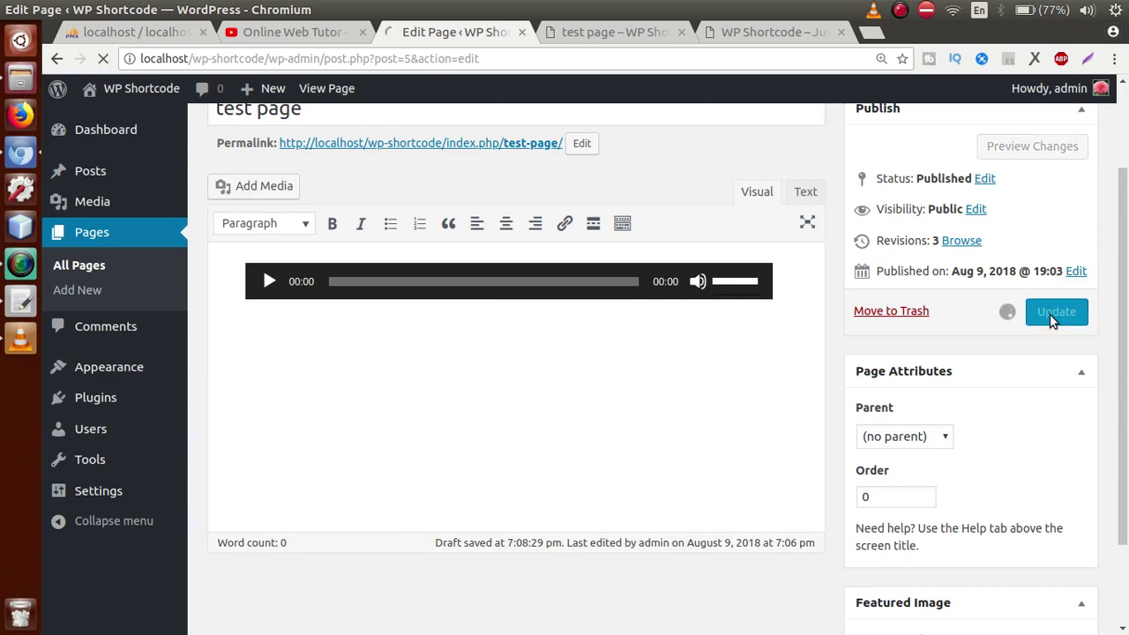
{"action": "left_click", "coordinate": [660, 33]}
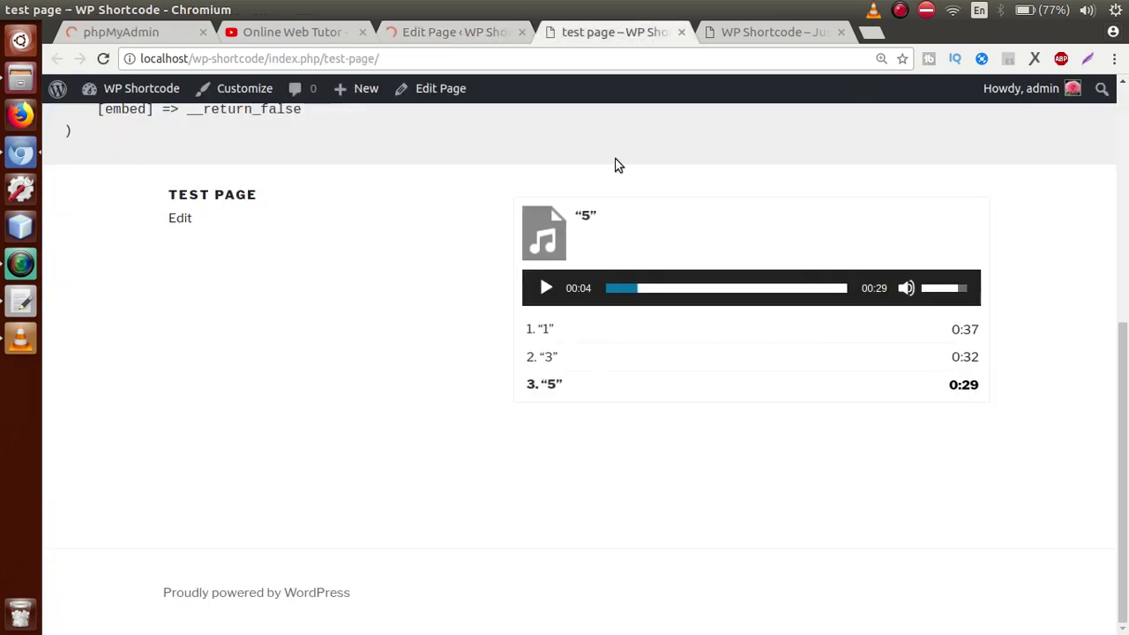
{"action": "key", "text": "F5"}
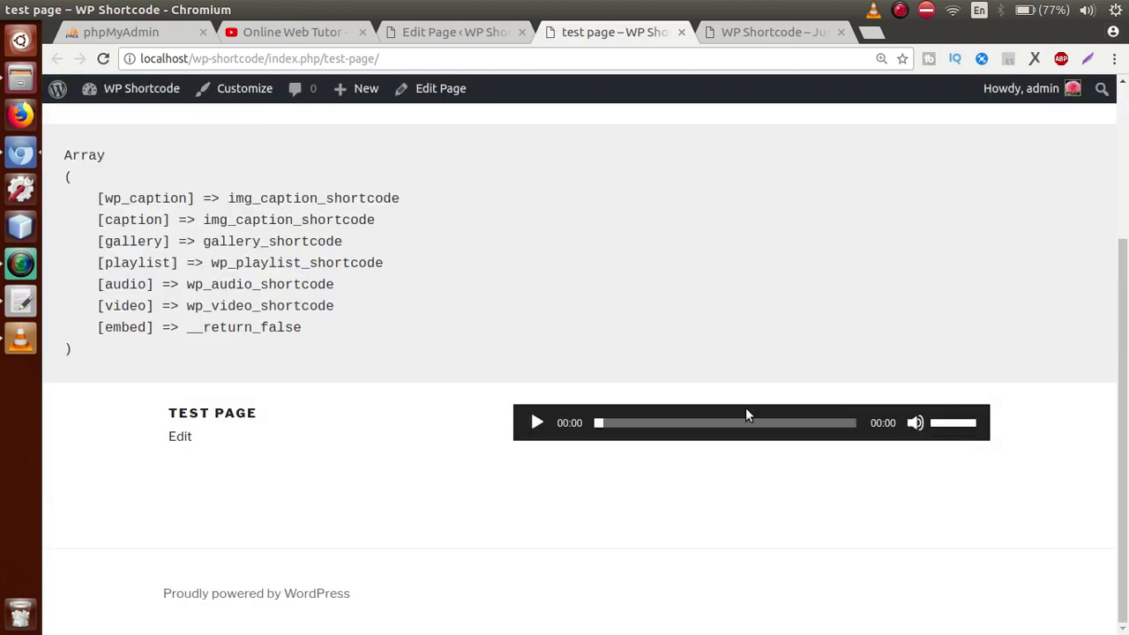
{"action": "left_click", "coordinate": [538, 424]}
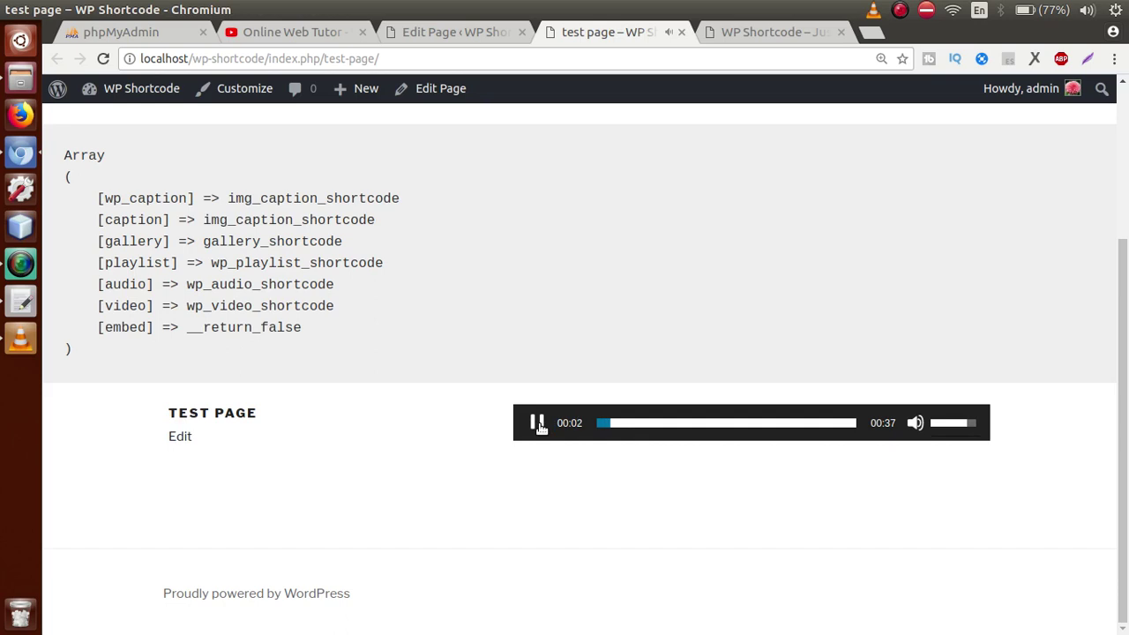
{"action": "left_click", "coordinate": [537, 423]}
Step: Switch to gedit and compare the notes on the [playlist] and [audio] shortcodes
{"action": "left_click", "coordinate": [23, 304]}
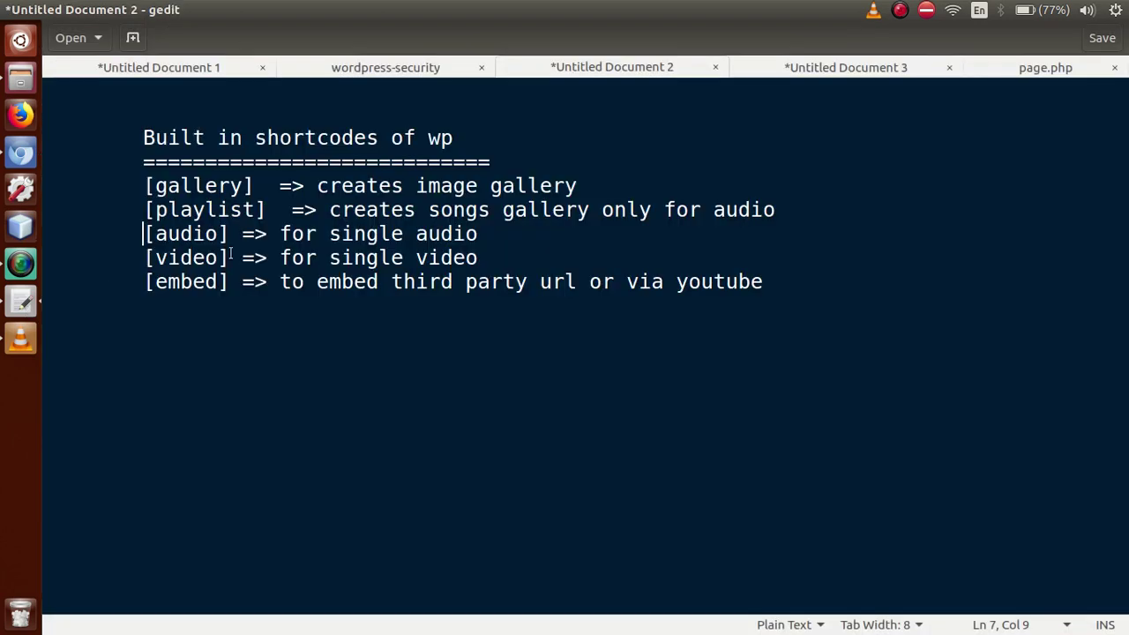
{"action": "left_click_drag", "start_coordinate": [227, 235], "coordinate": [146, 234]}
{"action": "left_click", "coordinate": [216, 234]}
{"action": "left_click_drag", "start_coordinate": [266, 210], "coordinate": [148, 210]}
{"action": "left_click_drag", "start_coordinate": [226, 234], "coordinate": [273, 209]}
{"action": "left_click", "coordinate": [274, 209]}
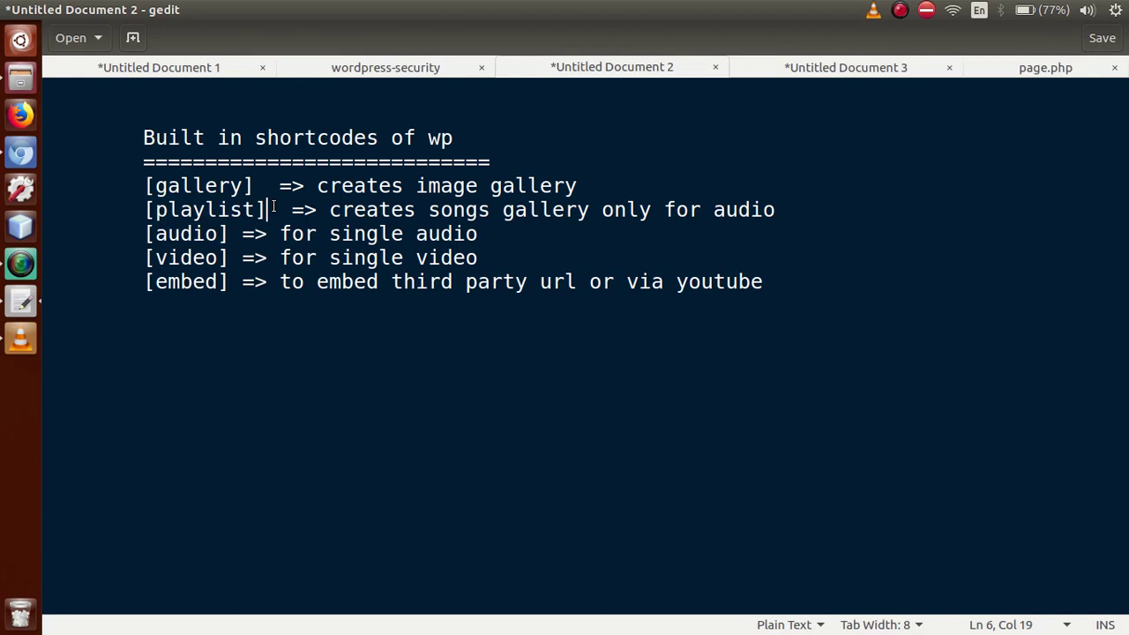
{"action": "left_click_drag", "start_coordinate": [243, 210], "coordinate": [156, 210]}
{"action": "left_click", "coordinate": [227, 216]}
{"action": "left_click_drag", "start_coordinate": [231, 234], "coordinate": [143, 234]}
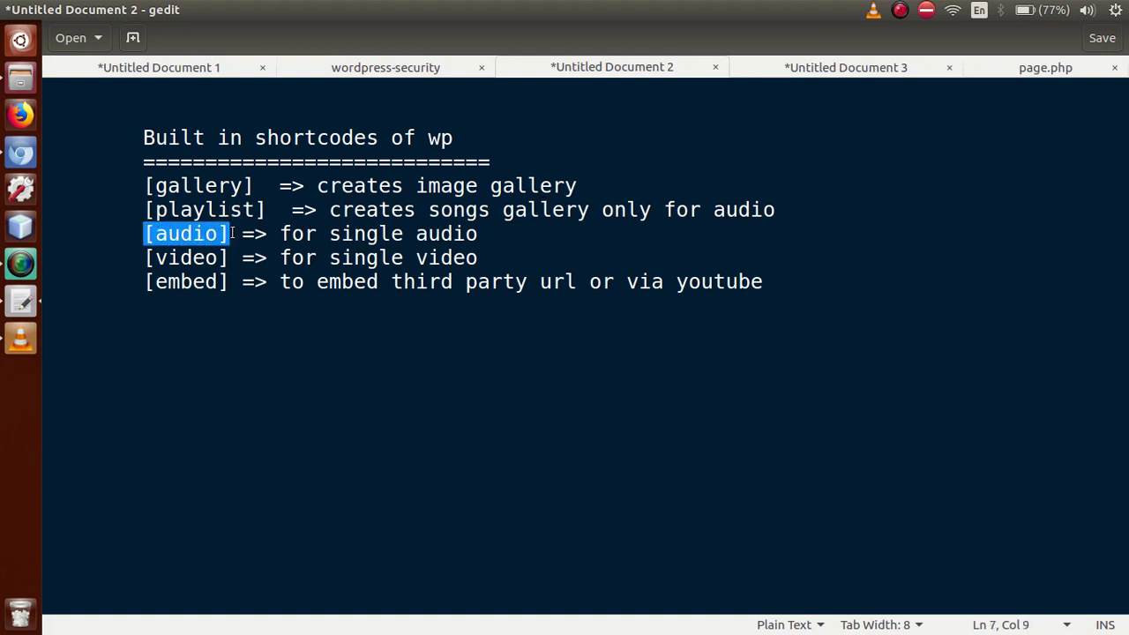
{"action": "left_click", "coordinate": [231, 234]}
{"action": "left_click_drag", "start_coordinate": [280, 234], "coordinate": [500, 235]}
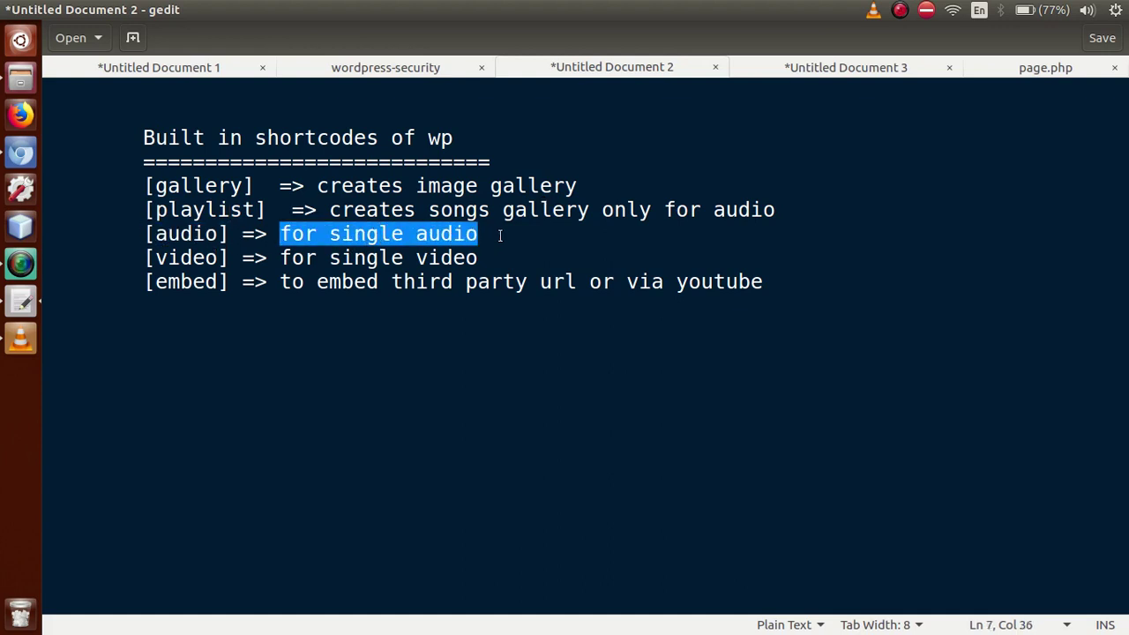
{"action": "left_click", "coordinate": [500, 236]}
Step: Copy the [video] shortcode from the notes and return to the test page's Edit Page tab in Chromium
{"action": "left_click_drag", "start_coordinate": [231, 257], "coordinate": [144, 259]}
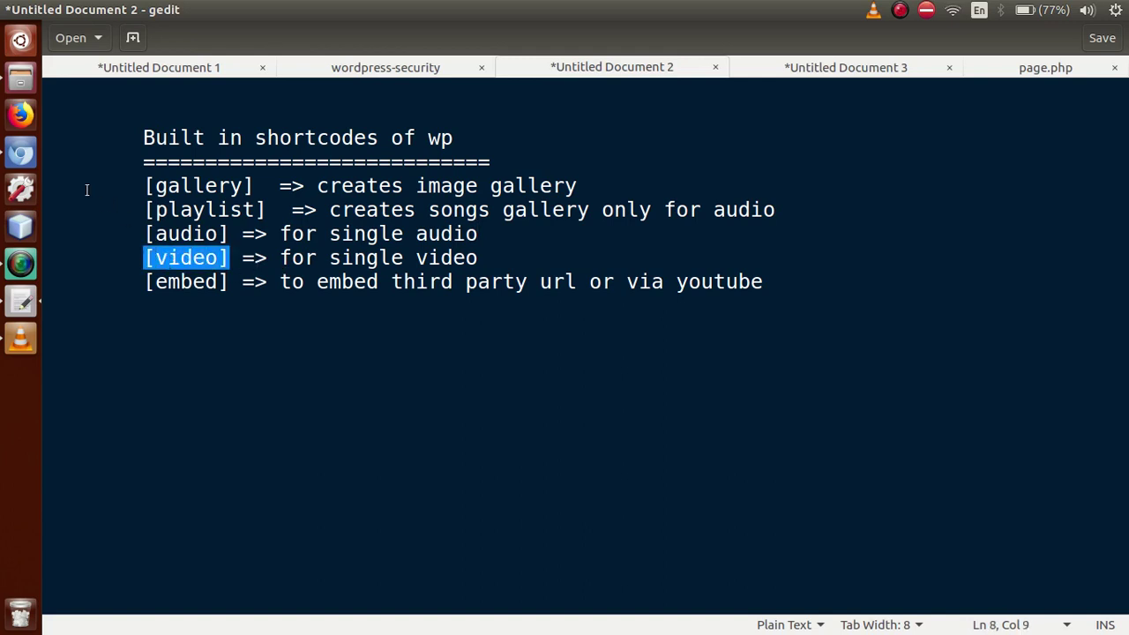
{"action": "left_click", "coordinate": [21, 155]}
{"action": "left_click", "coordinate": [434, 88]}
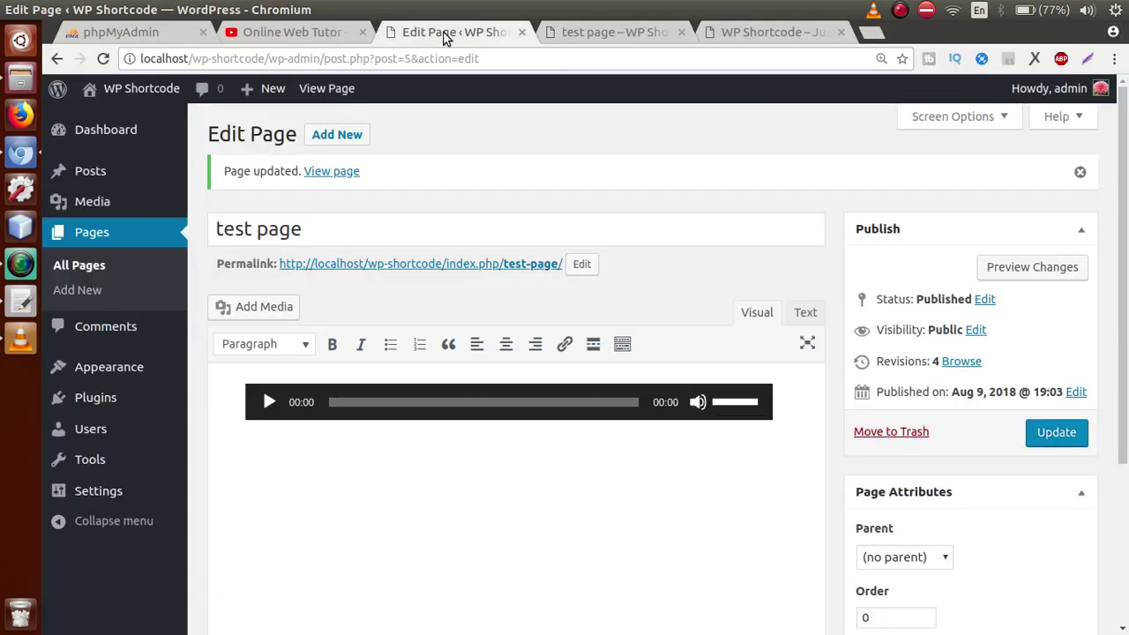
Step: Examine the audio shortcode's tag, mp3 attribute and file URL in the editor's text mode
{"action": "left_click", "coordinate": [805, 312]}
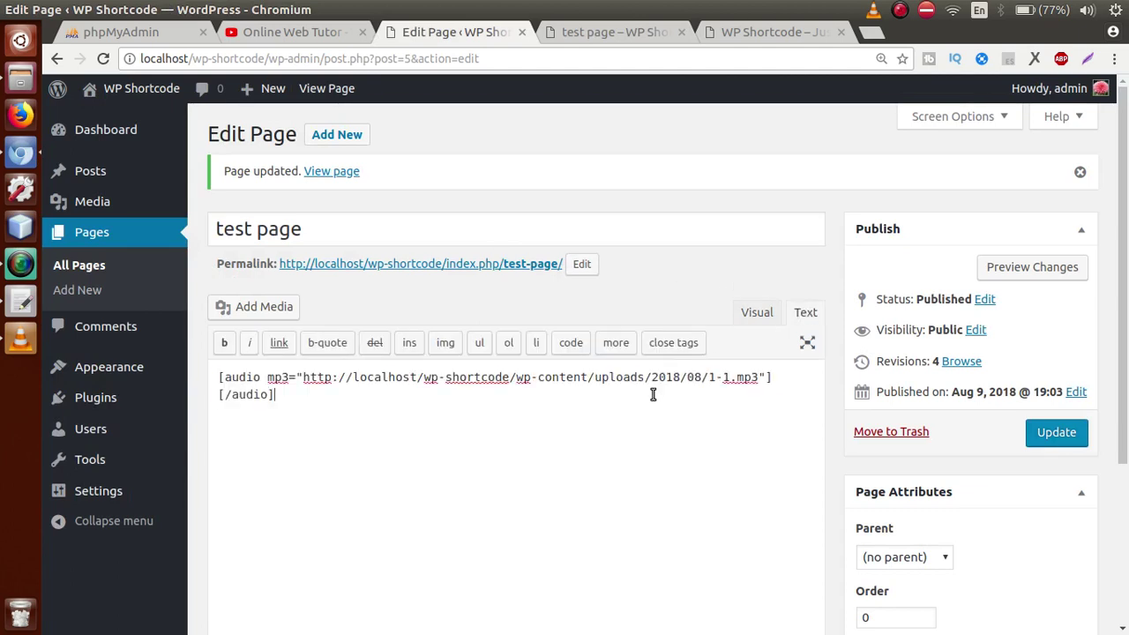
{"action": "key", "text": "ctrl+a"}
{"action": "left_click", "coordinate": [536, 412]}
{"action": "scroll", "coordinate": [986, 267], "scroll_direction": "down", "scroll_amount": 2}
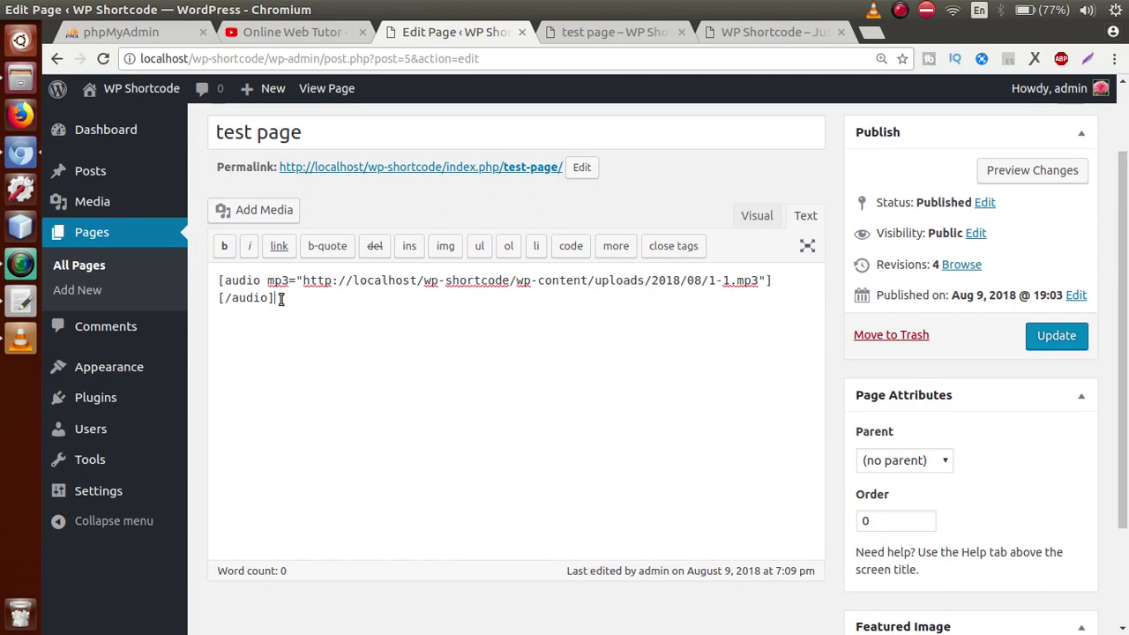
{"action": "double_click", "coordinate": [256, 281]}
{"action": "left_click", "coordinate": [334, 284]}
{"action": "double_click", "coordinate": [235, 282]}
{"action": "left_click", "coordinate": [255, 282]}
{"action": "left_click_drag", "start_coordinate": [290, 284], "coordinate": [224, 282]}
{"action": "left_click", "coordinate": [289, 291]}
{"action": "left_click_drag", "start_coordinate": [301, 285], "coordinate": [762, 281]}
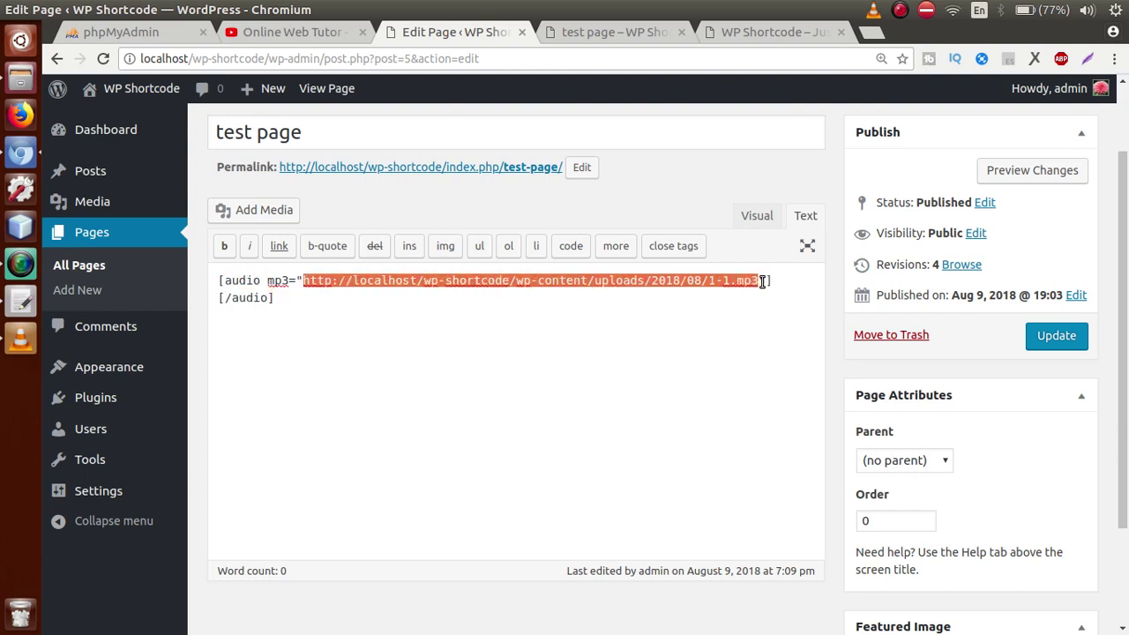
Step: Replace the audio shortcode with [video] and open the video's details from the visual editor
{"action": "left_click_drag", "start_coordinate": [391, 300], "coordinate": [214, 277]}
{"action": "key", "text": "BackSpace"}
{"action": "type", "text": "[video]"}
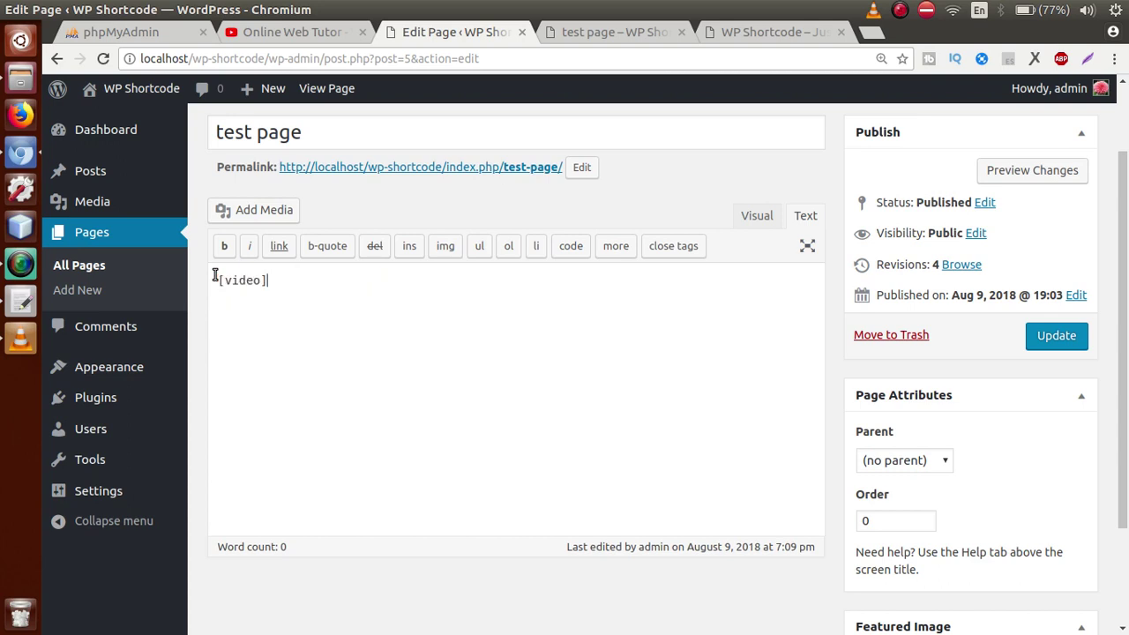
{"action": "left_click", "coordinate": [750, 218]}
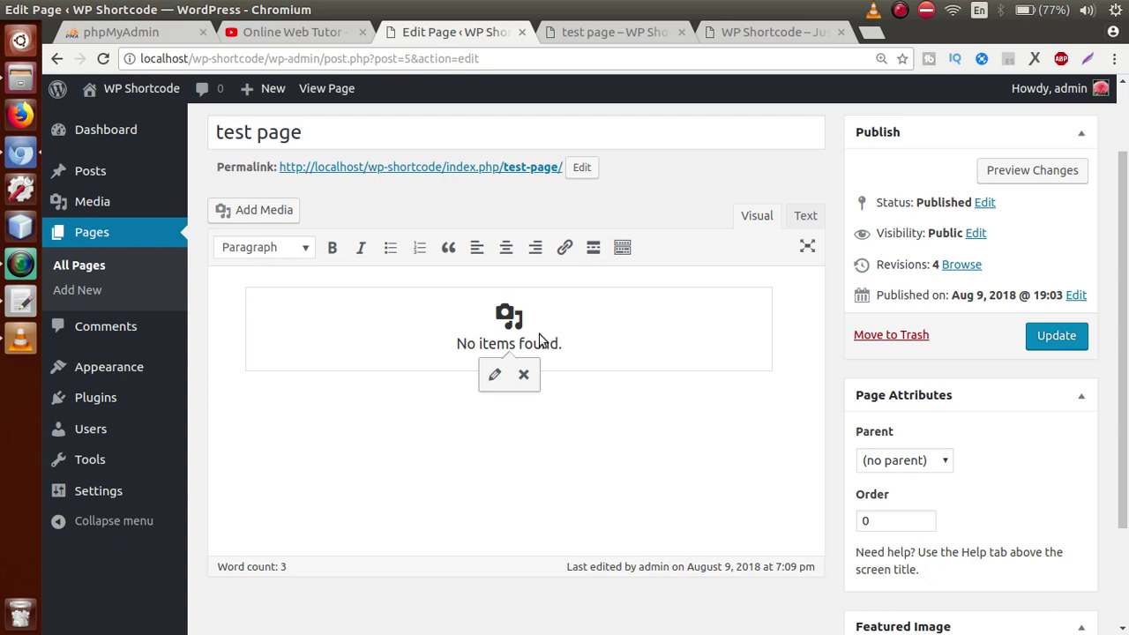
{"action": "left_click", "coordinate": [495, 374]}
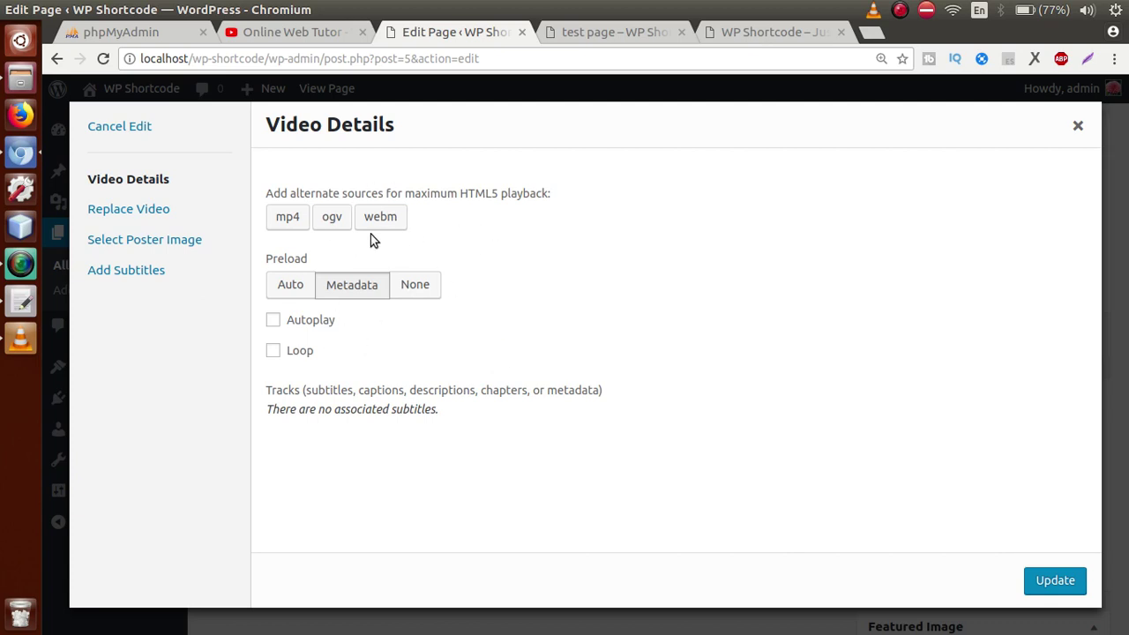
Step: Upload Test-video-1.mp4 from the upload/video folder as the video's mp4 source and apply it to the shortcode
{"action": "left_click", "coordinate": [290, 220]}
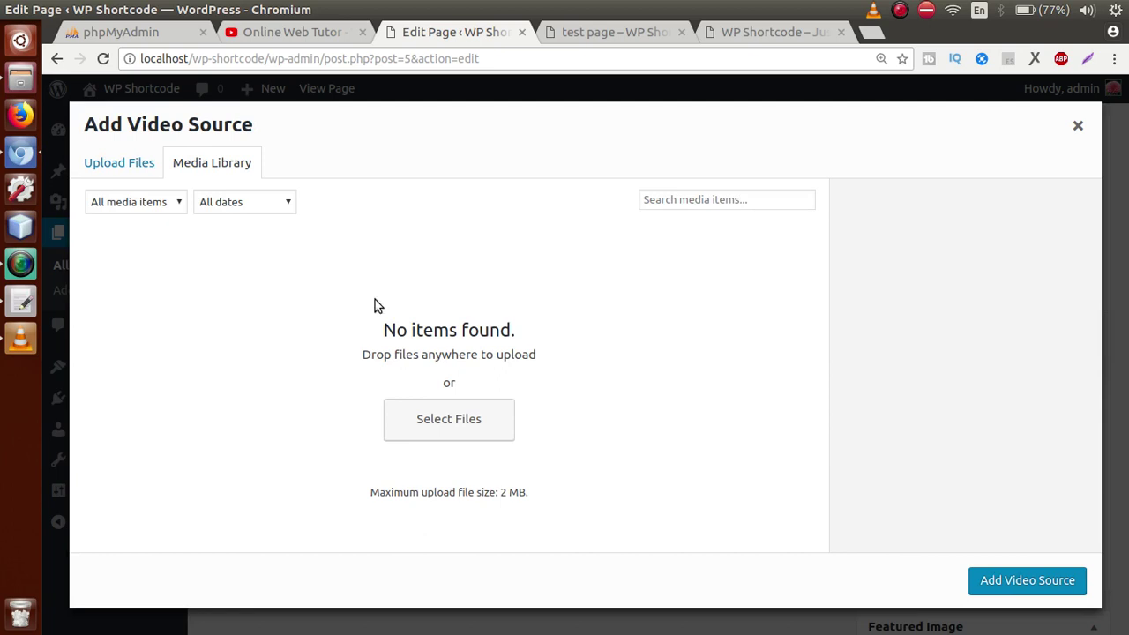
{"action": "left_click", "coordinate": [472, 418]}
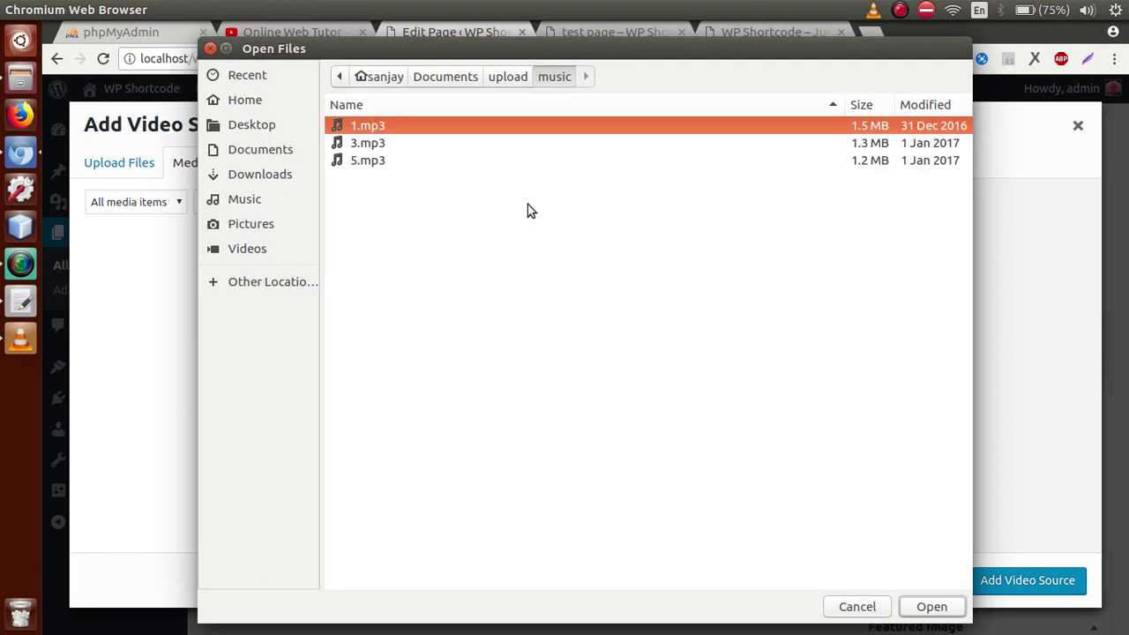
{"action": "left_click", "coordinate": [511, 80]}
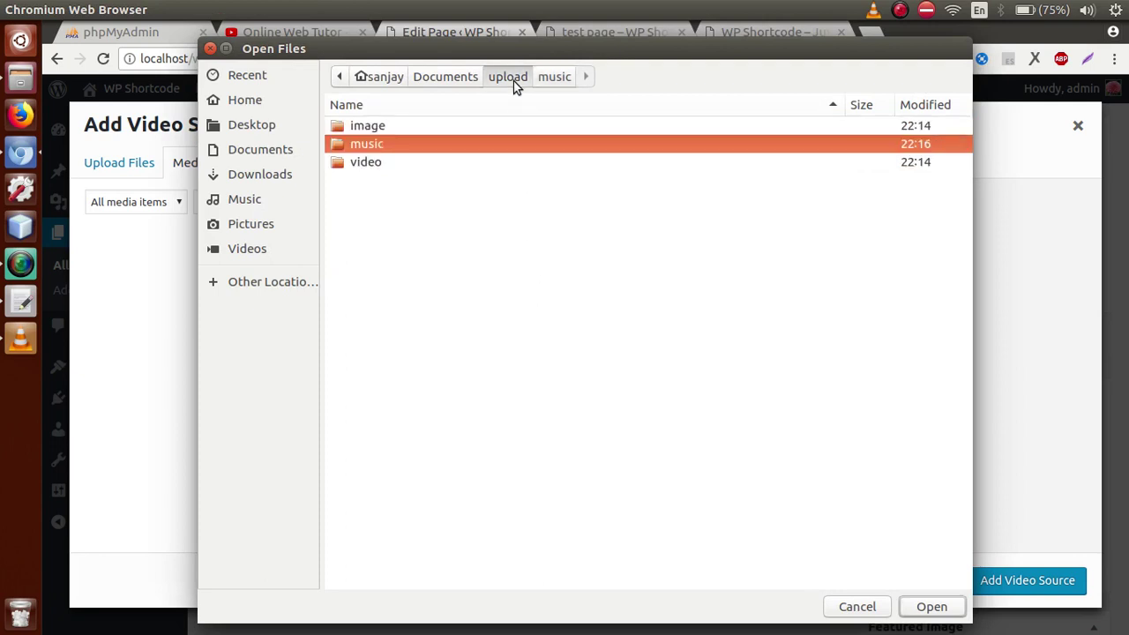
{"action": "double_click", "coordinate": [384, 164]}
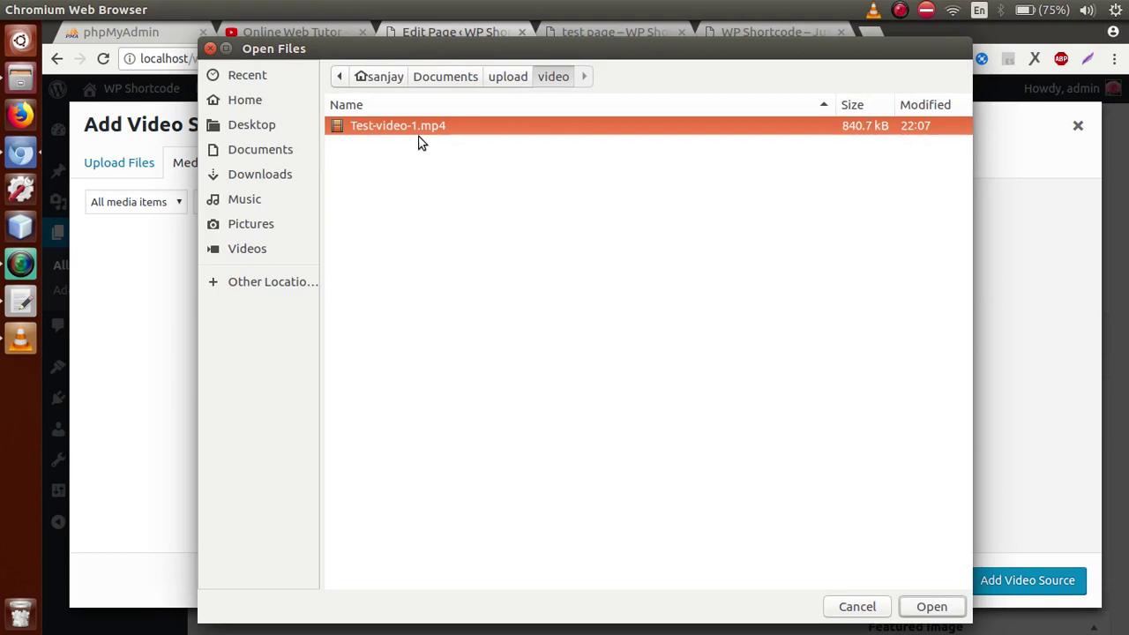
{"action": "left_click", "coordinate": [930, 606]}
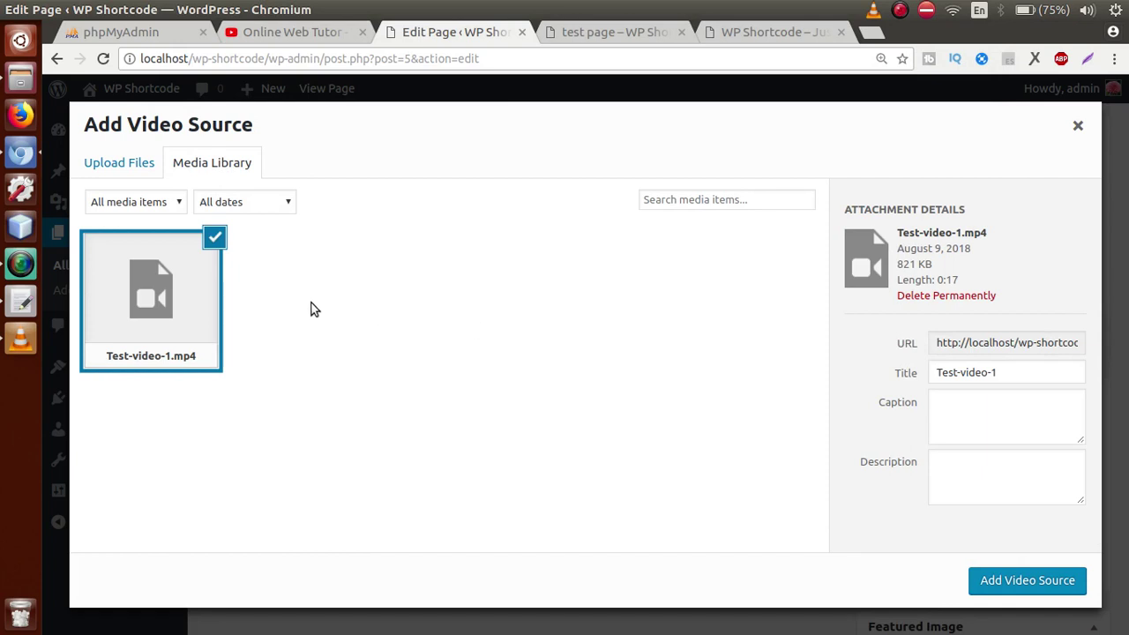
{"action": "left_click", "coordinate": [1013, 584]}
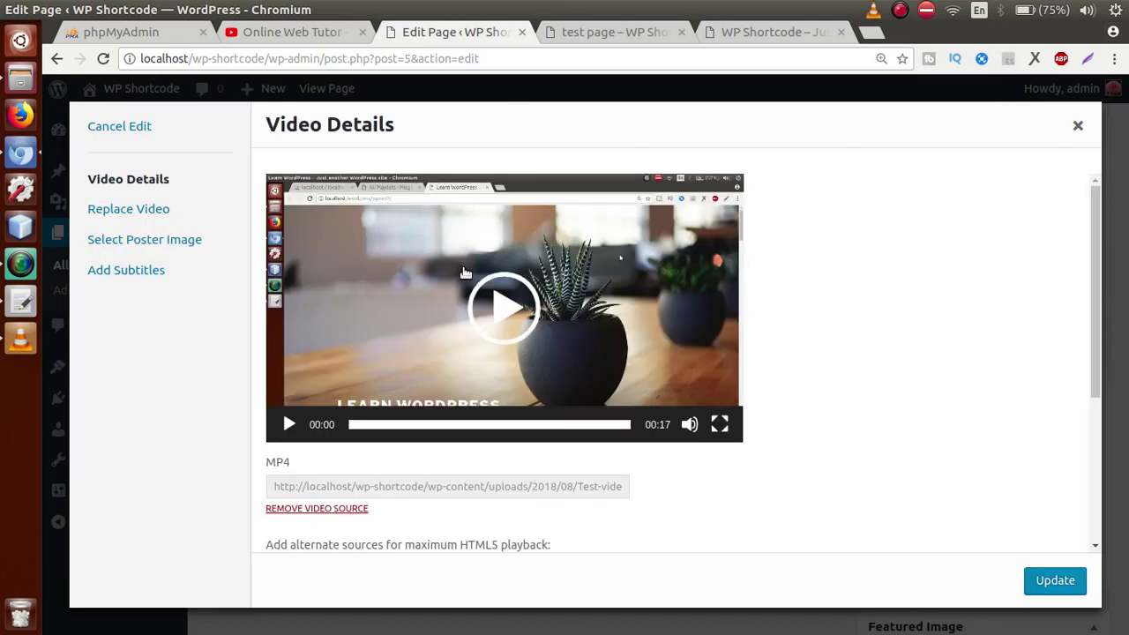
{"action": "left_click", "coordinate": [1059, 583]}
{"action": "scroll", "coordinate": [1113, 477], "scroll_direction": "down", "scroll_amount": 2}
{"action": "scroll", "coordinate": [1113, 477], "scroll_direction": "up", "scroll_amount": 2}
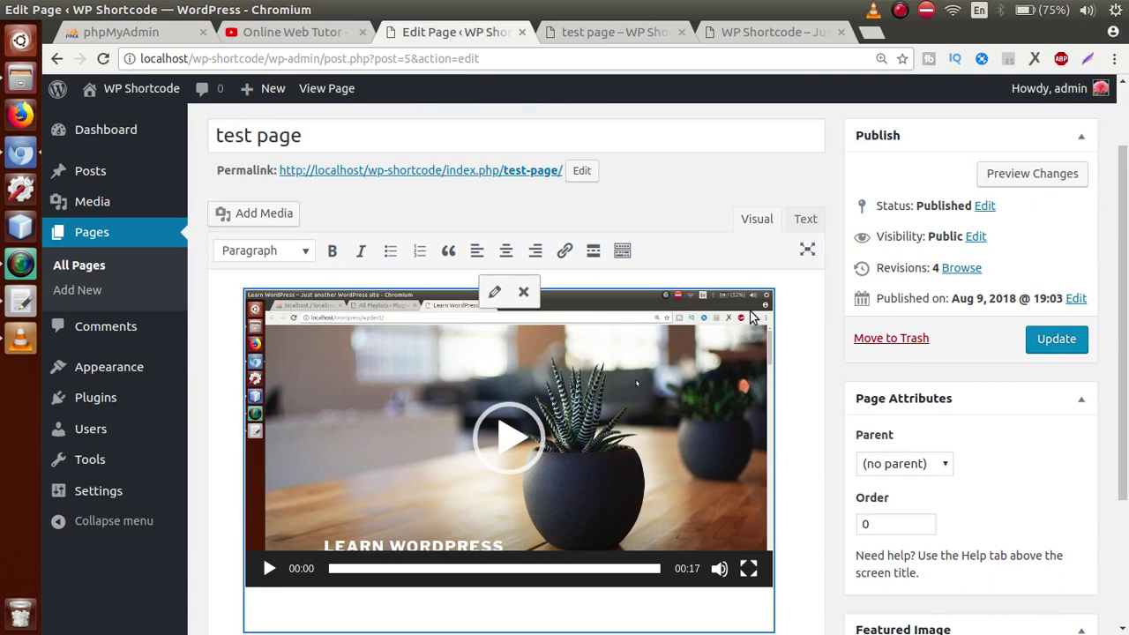
Step: Examine the video shortcode's mp4 attribute, file URL and closing tag in the editor's text mode
{"action": "left_click", "coordinate": [804, 221]}
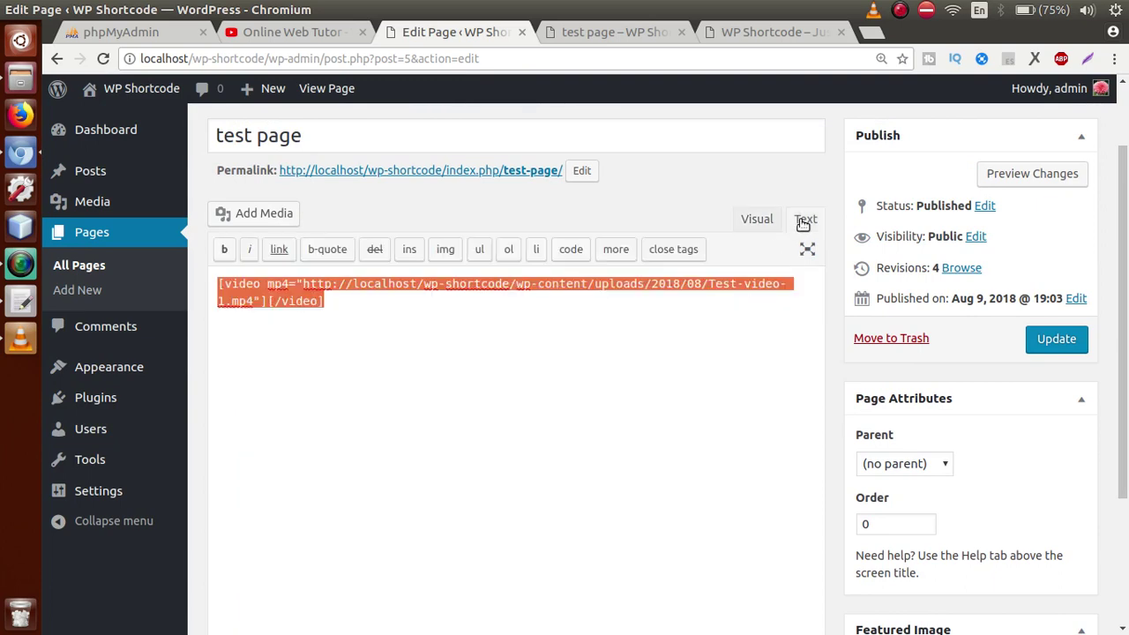
{"action": "left_click", "coordinate": [461, 326]}
{"action": "mouse_move", "coordinate": [261, 284]}
{"action": "left_mouse_down"}
{"action": "mouse_move", "coordinate": [225, 285]}
{"action": "mouse_move", "coordinate": [547, 294]}
{"action": "mouse_move", "coordinate": [711, 284]}
{"action": "mouse_move", "coordinate": [336, 270]}
{"action": "mouse_move", "coordinate": [260, 296]}
{"action": "left_mouse_up"}
{"action": "key", "text": "ctrl+z"}
{"action": "left_click", "coordinate": [334, 306]}
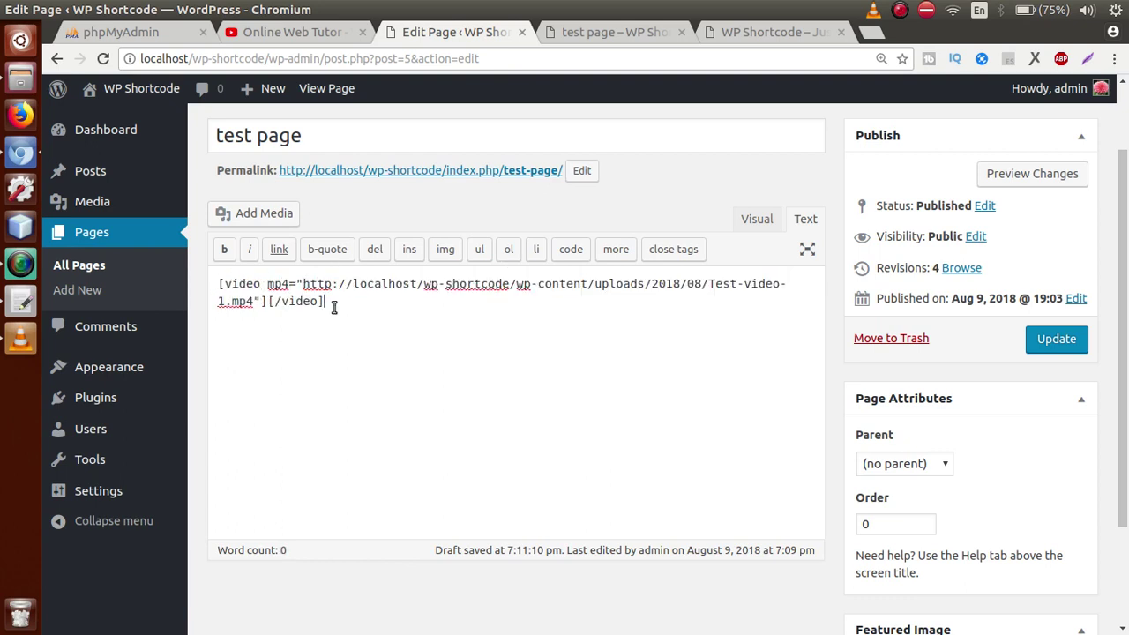
Step: Update the test page, reload its front-end view and play part of the embedded video before pausing it
{"action": "left_click", "coordinate": [1079, 348]}
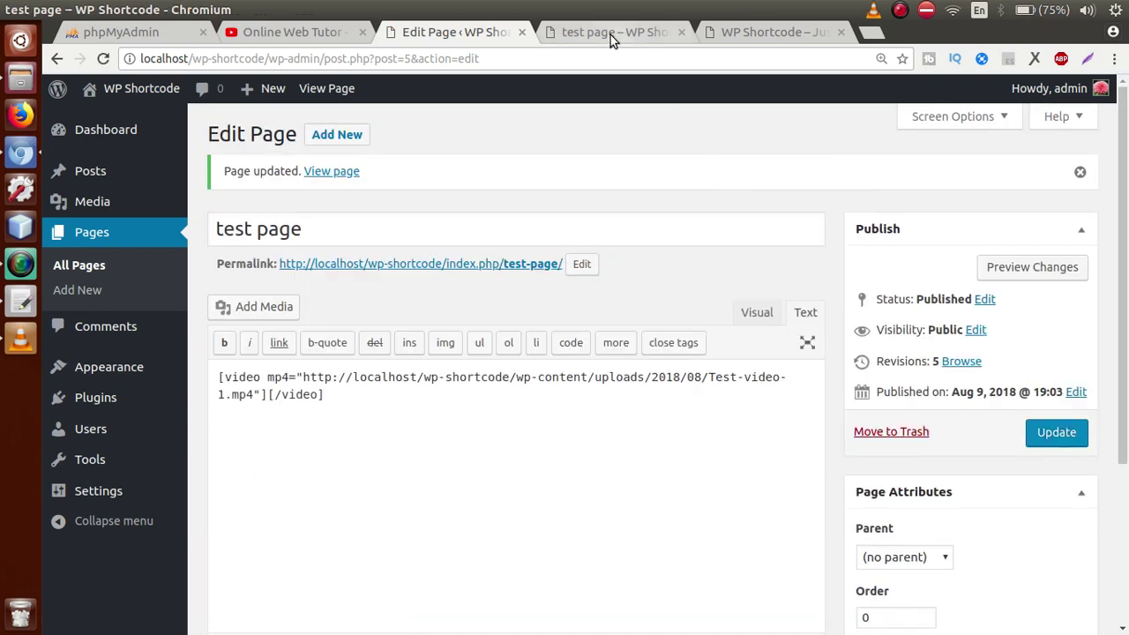
{"action": "left_click", "coordinate": [610, 34]}
{"action": "key", "text": "F5"}
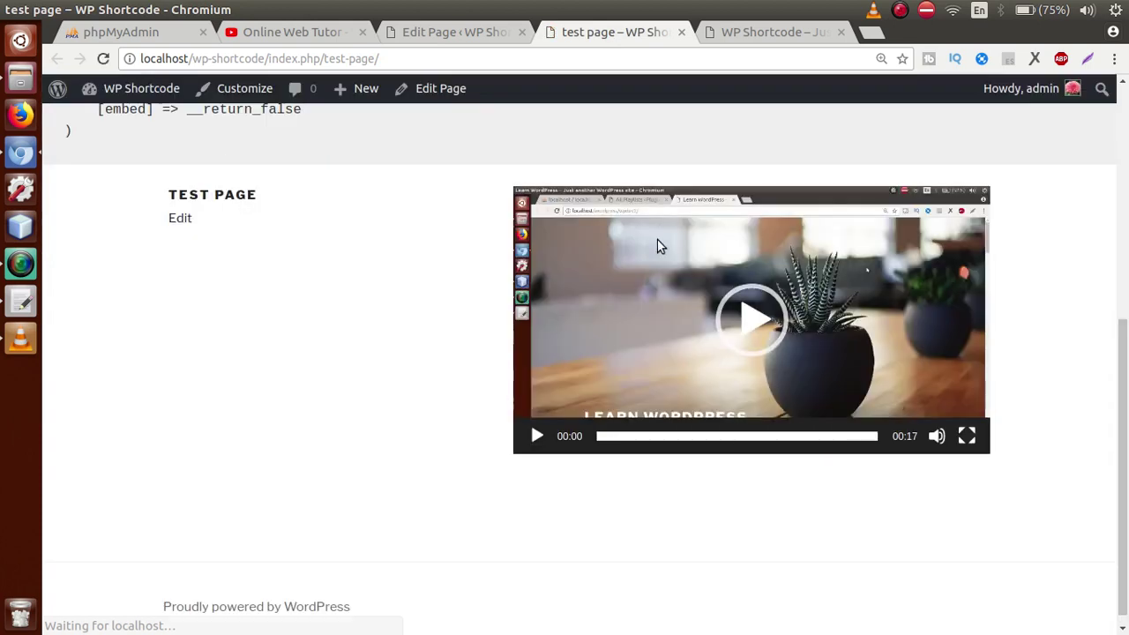
{"action": "left_click", "coordinate": [535, 436]}
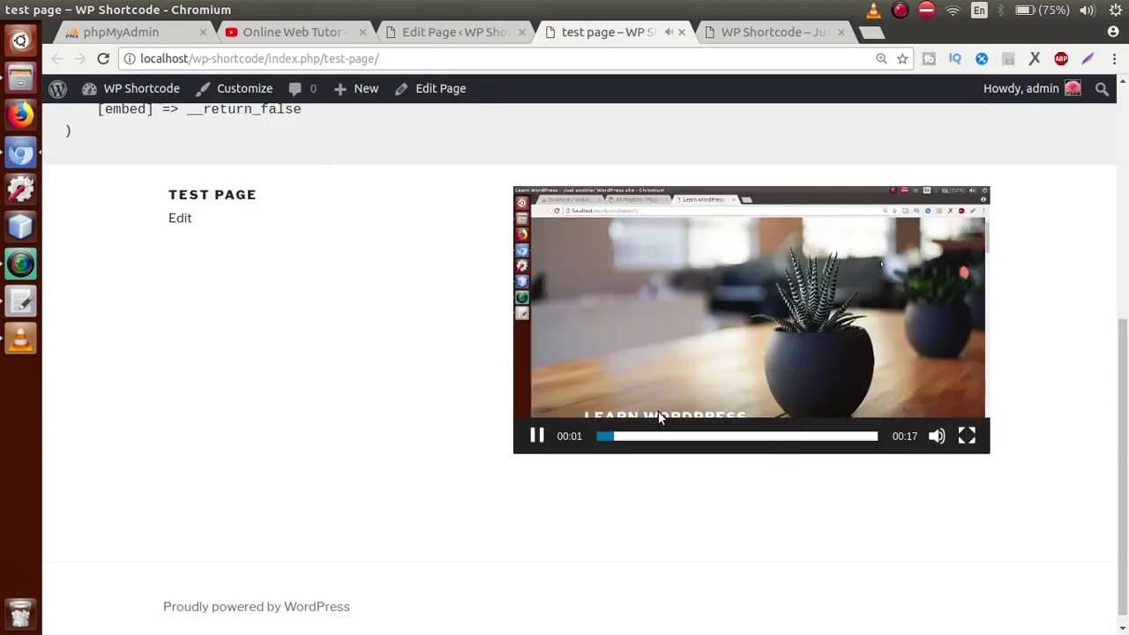
{"action": "left_click", "coordinate": [738, 432]}
{"action": "left_click", "coordinate": [537, 436]}
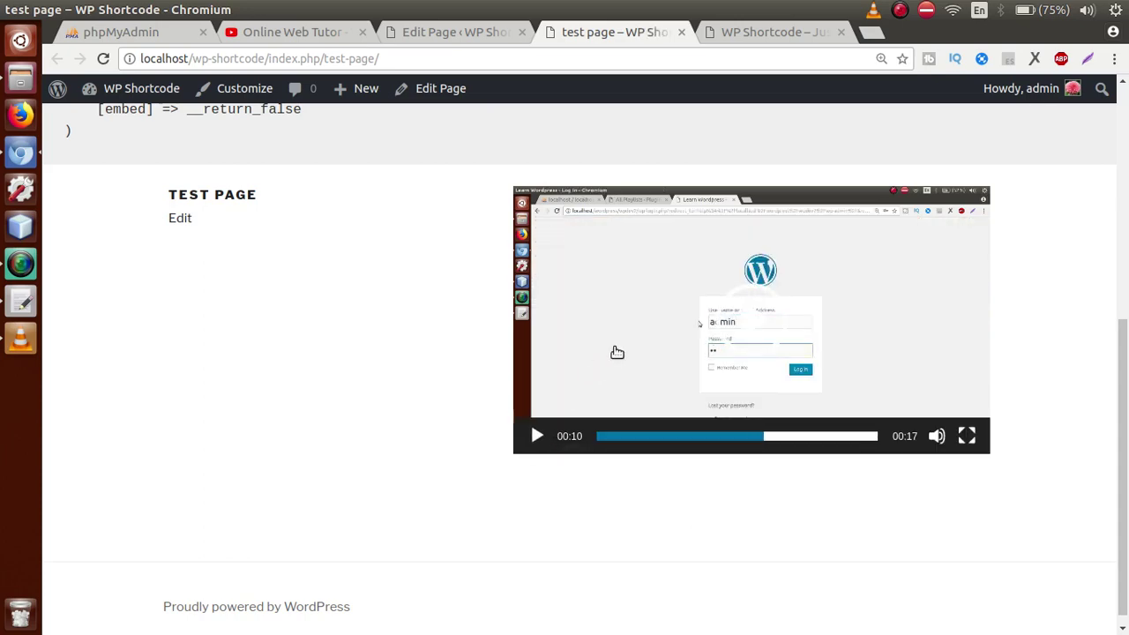
Step: Switch to gedit and review the notes on the [gallery], [playlist] and [video] shortcodes
{"action": "left_click", "coordinate": [35, 308]}
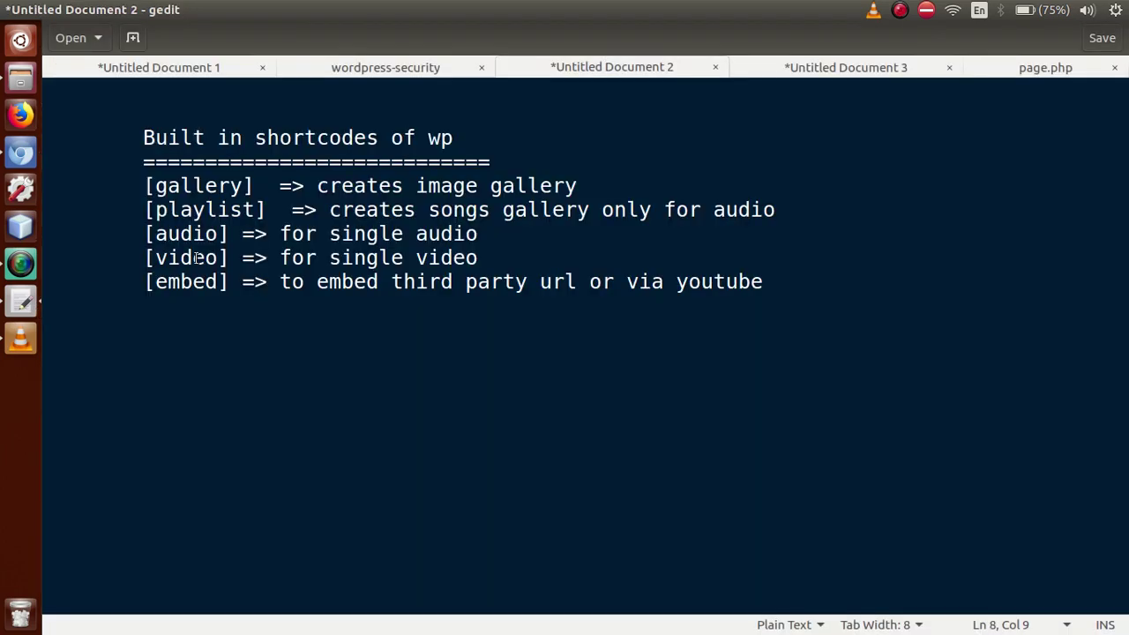
{"action": "double_click", "coordinate": [198, 187]}
{"action": "left_click", "coordinate": [204, 210]}
{"action": "left_click_drag", "start_coordinate": [231, 257], "coordinate": [160, 257]}
{"action": "left_click", "coordinate": [248, 258]}
{"action": "left_click_drag", "start_coordinate": [279, 258], "coordinate": [504, 255]}
{"action": "left_click", "coordinate": [504, 255]}
Step: Copy the [embed] shortcode from the notes and return to the Edit Page tab in Chromium
{"action": "left_click_drag", "start_coordinate": [230, 282], "coordinate": [144, 283]}
{"action": "key", "text": "ctrl+c"}
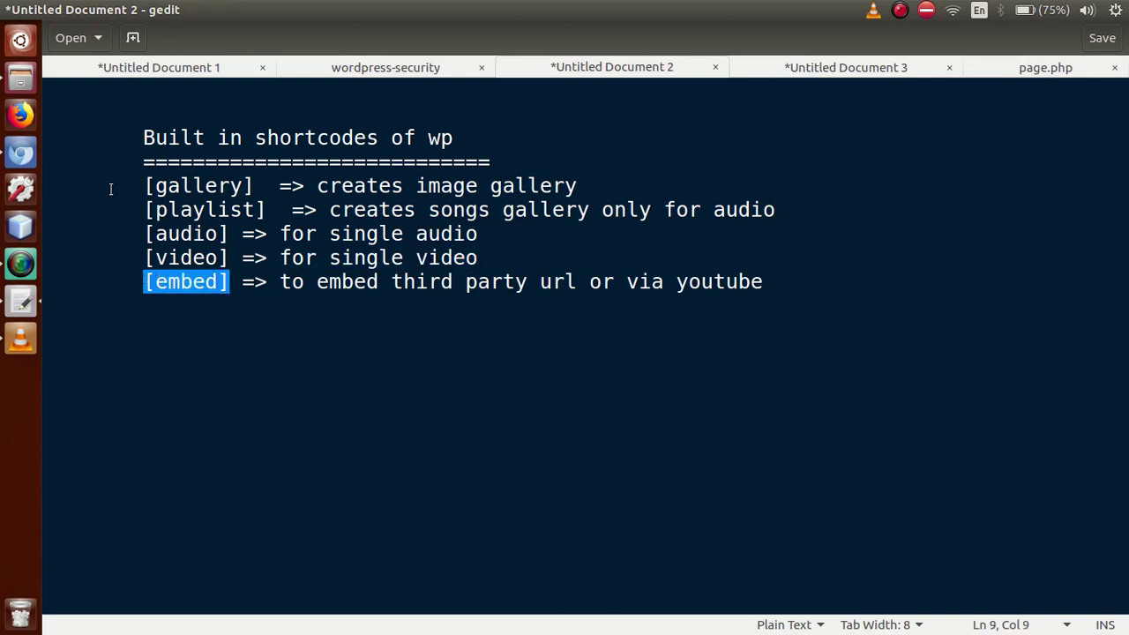
{"action": "left_click", "coordinate": [23, 155]}
{"action": "left_click", "coordinate": [456, 31]}
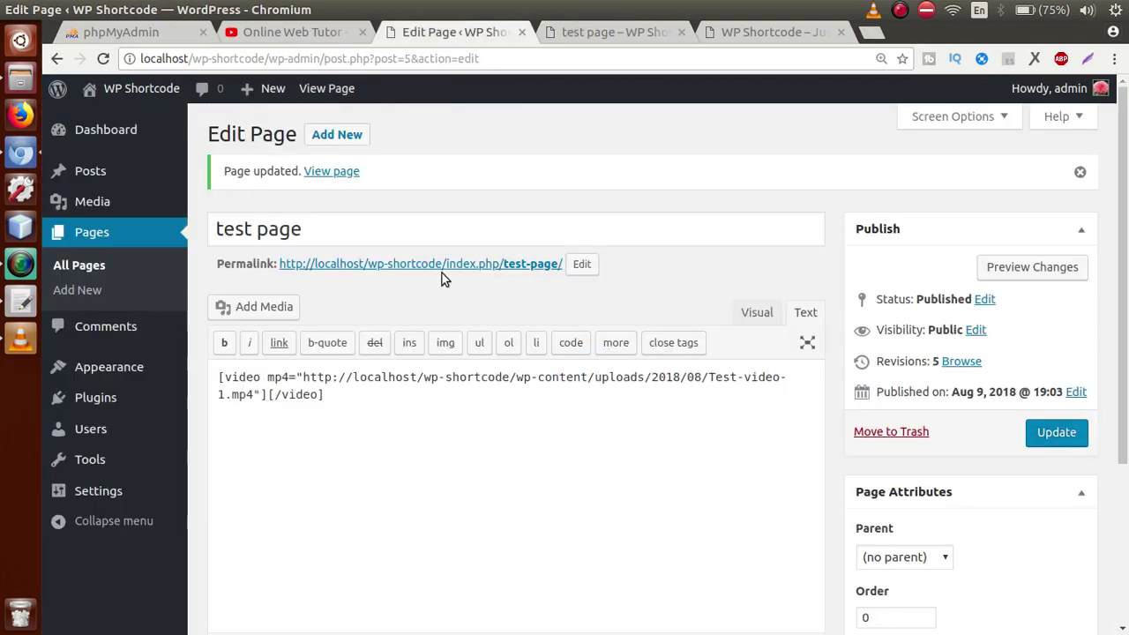
Step: Replace the video shortcode with [embed] and open the embed's URL settings from the visual editor
{"action": "left_click", "coordinate": [669, 431]}
{"action": "key", "text": "ctrl+a"}
{"action": "key", "text": "BackSpace"}
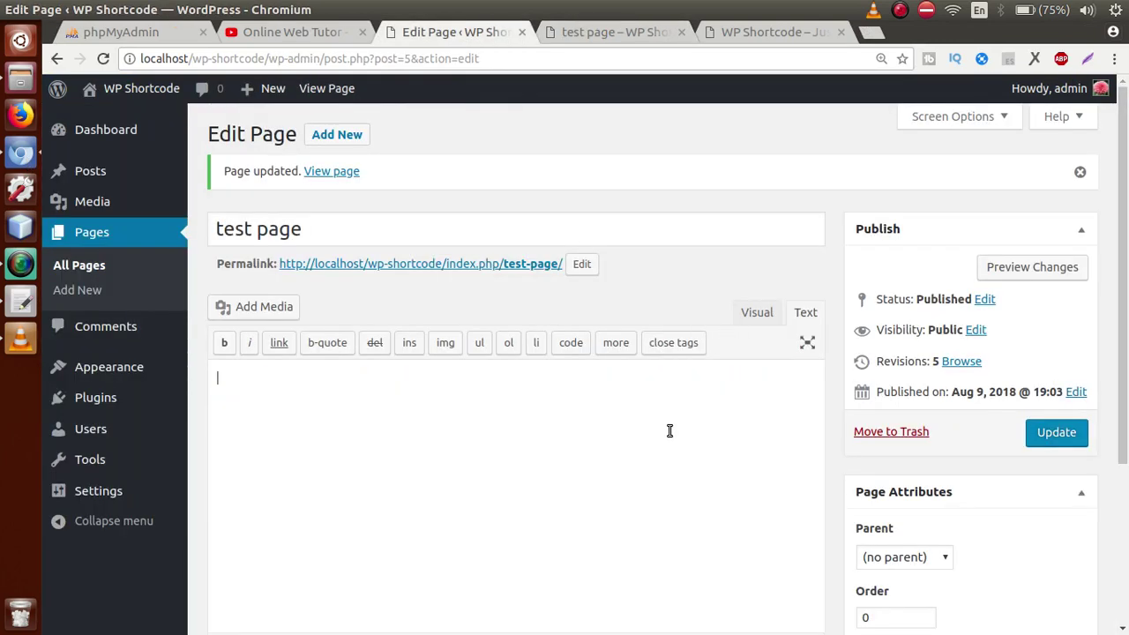
{"action": "key", "text": "ctrl+v"}
{"action": "left_click", "coordinate": [757, 314]}
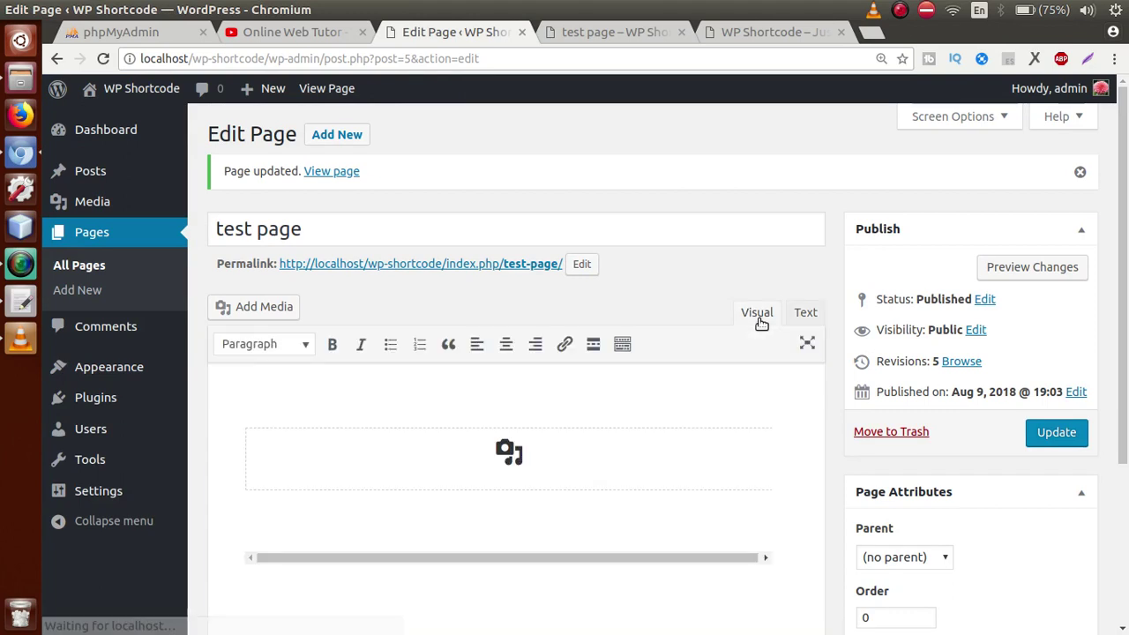
{"action": "scroll", "coordinate": [1127, 202], "scroll_direction": "down", "scroll_amount": 3}
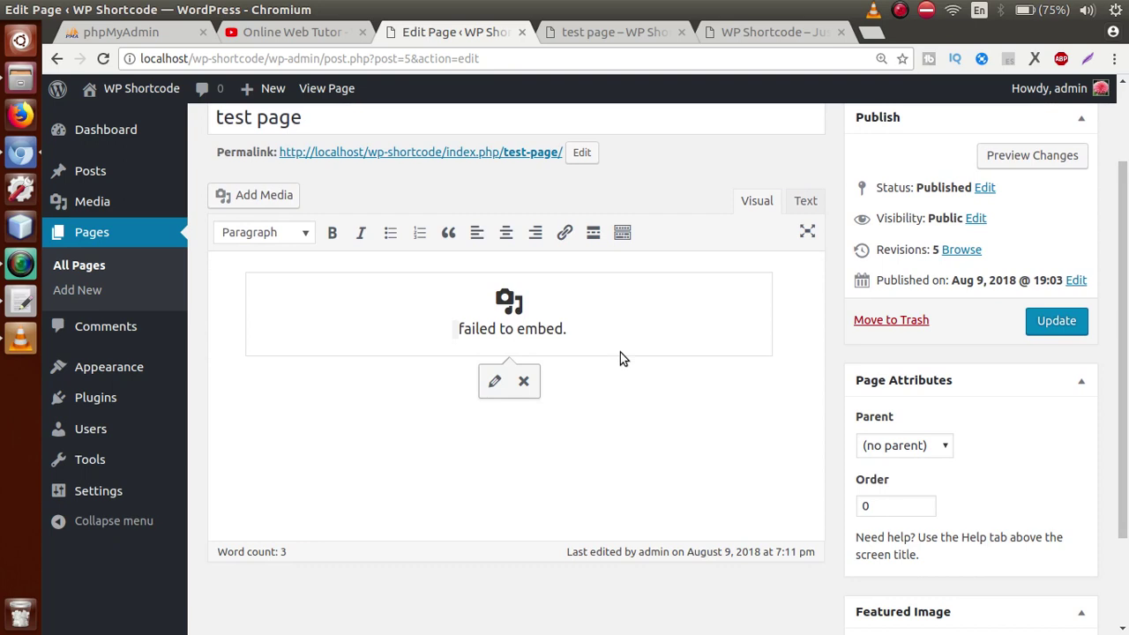
{"action": "left_click", "coordinate": [495, 381]}
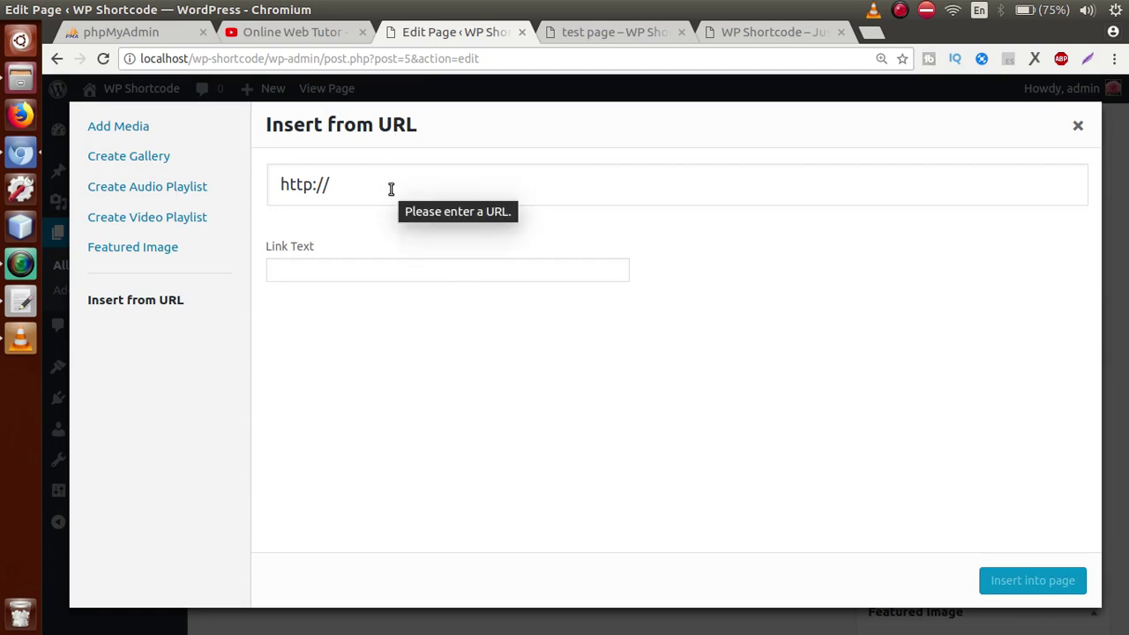
{"action": "mouse_move", "coordinate": [373, 187]}
{"action": "left_mouse_down"}
{"action": "mouse_move", "coordinate": [281, 184]}
{"action": "mouse_move", "coordinate": [381, 197]}
{"action": "left_mouse_up"}
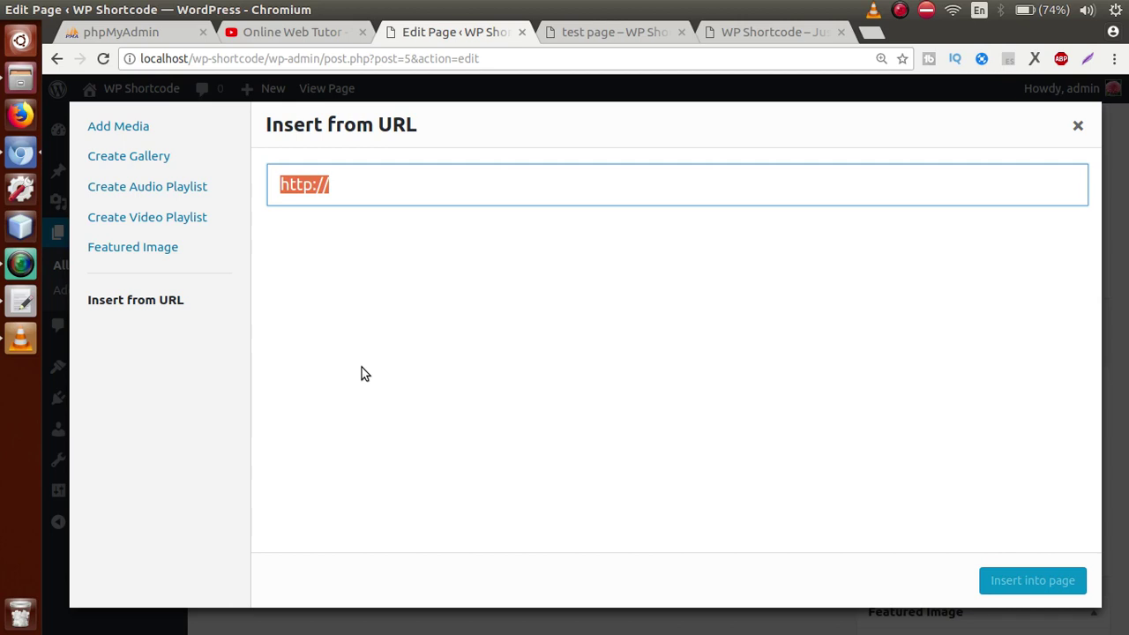
{"action": "left_click", "coordinate": [21, 302]}
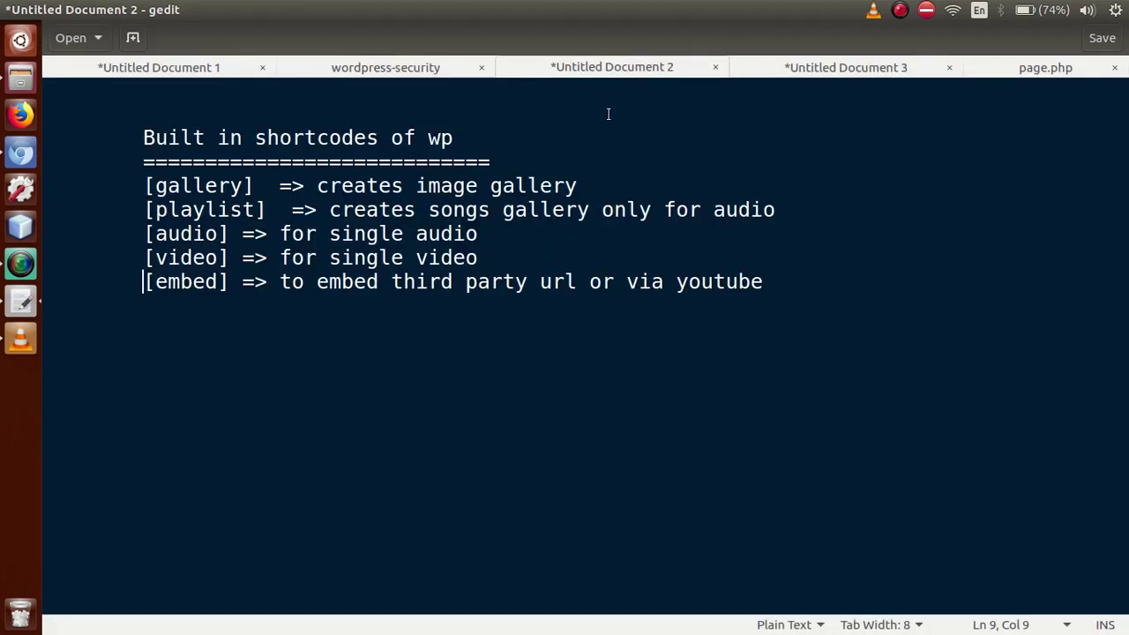
{"action": "left_click", "coordinate": [779, 68]}
{"action": "left_click_drag", "start_coordinate": [627, 139], "coordinate": [76, 145]}
{"action": "left_click", "coordinate": [87, 144], "text": "shift"}
{"action": "left_click", "coordinate": [93, 143], "text": "shift"}
{"action": "key", "text": "ctrl+c"}
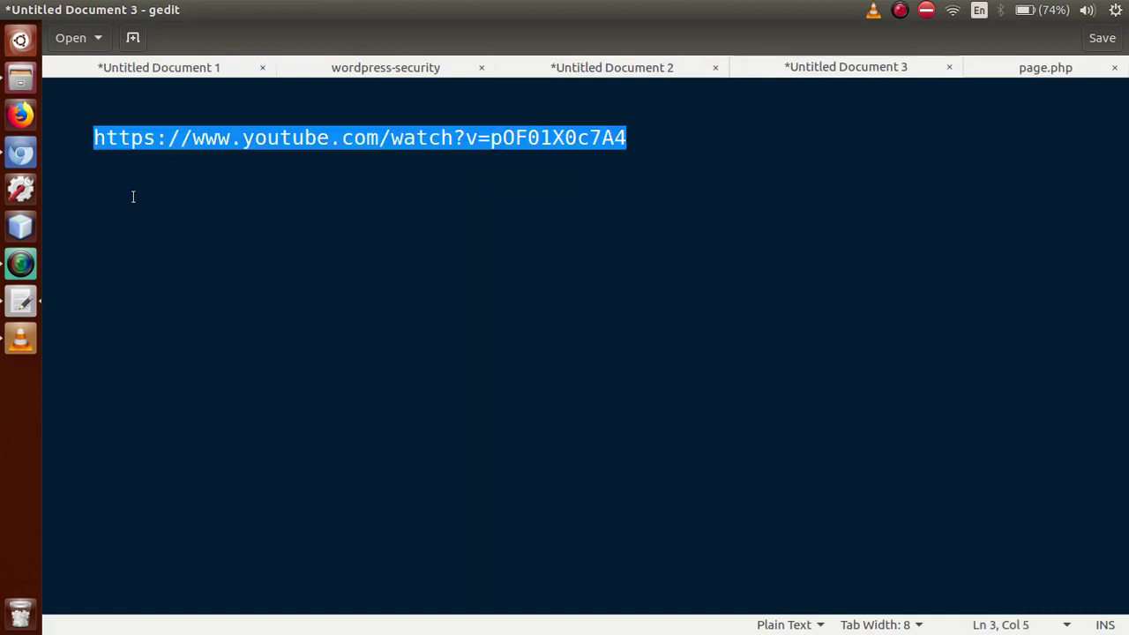
{"action": "left_click", "coordinate": [312, 191]}
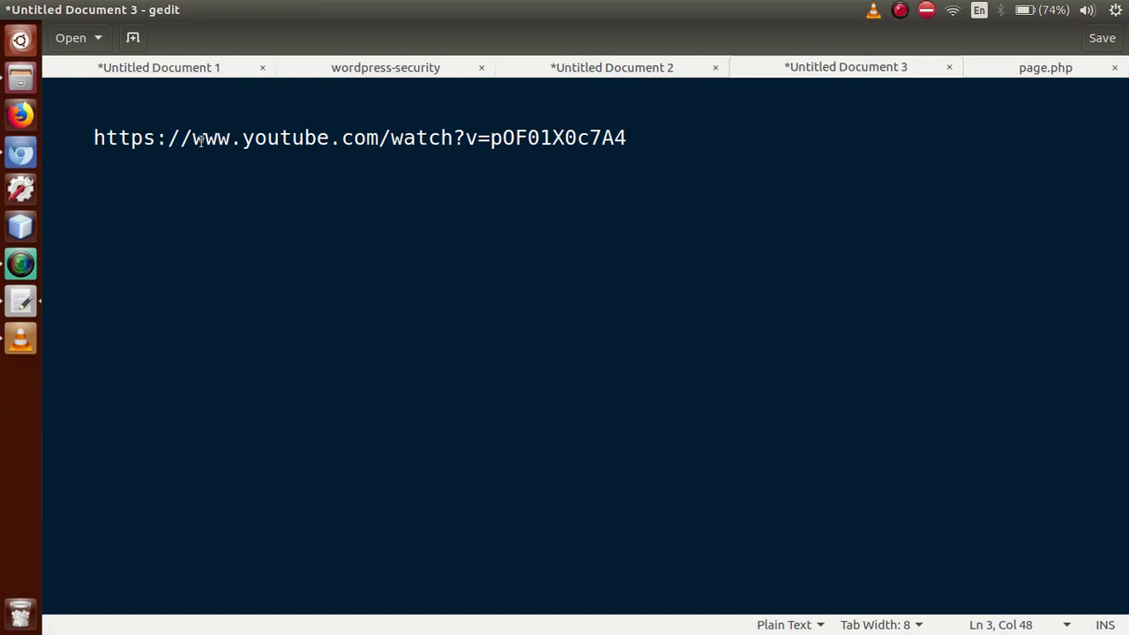
Step: Return to Chromium, paste the YouTube link as the embed's URL and insert it into the page
{"action": "left_click", "coordinate": [26, 157]}
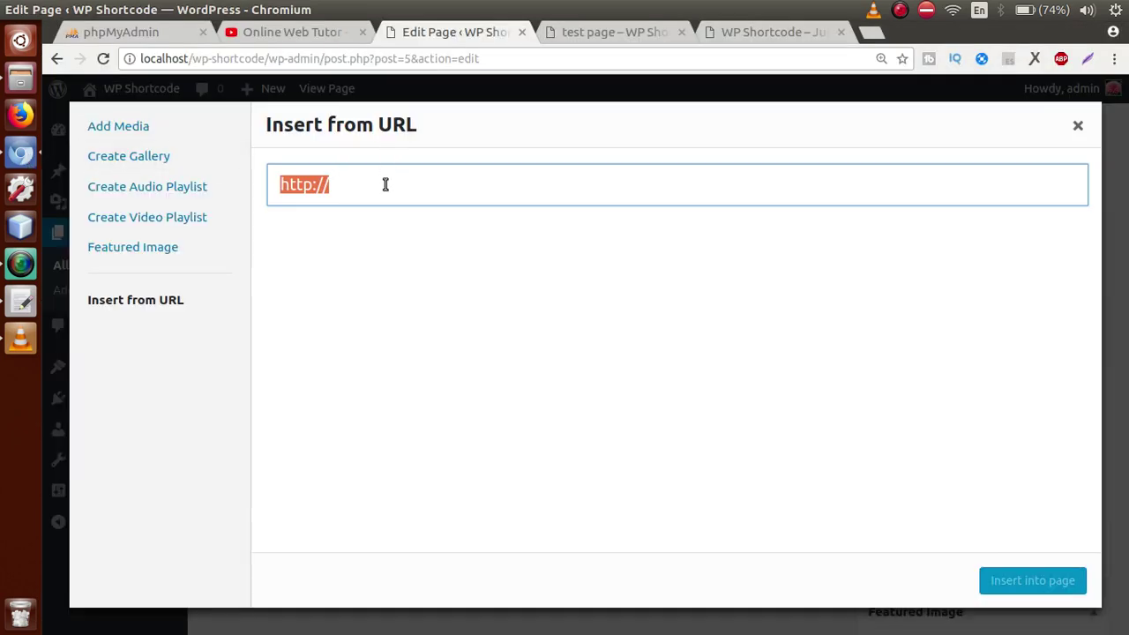
{"action": "key", "text": "ctrl+v"}
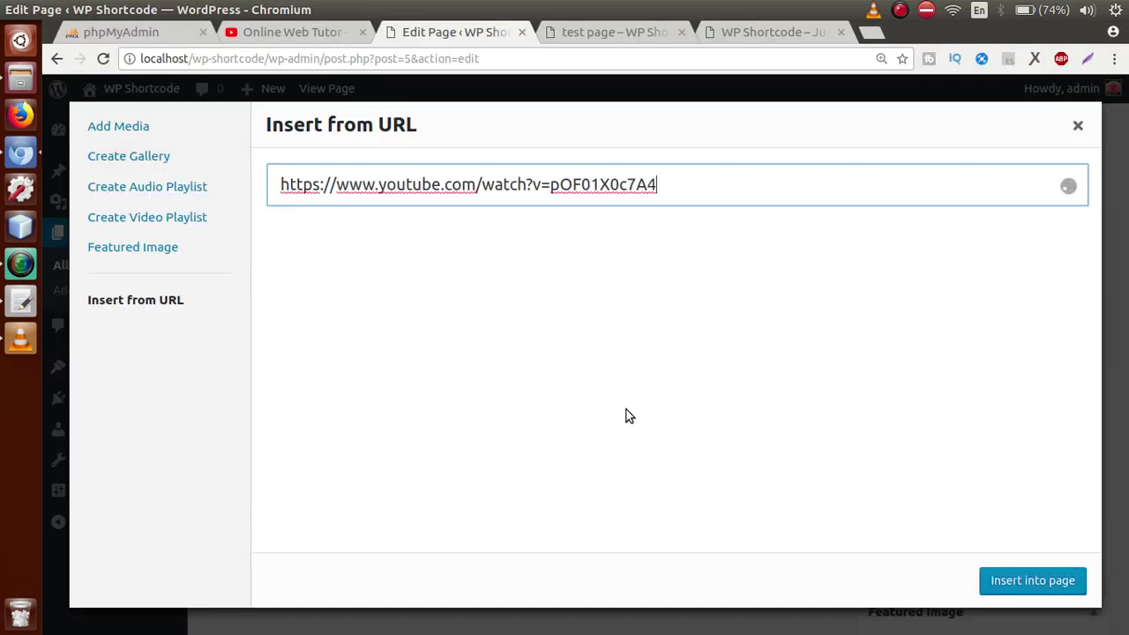
{"action": "left_click", "coordinate": [1023, 582]}
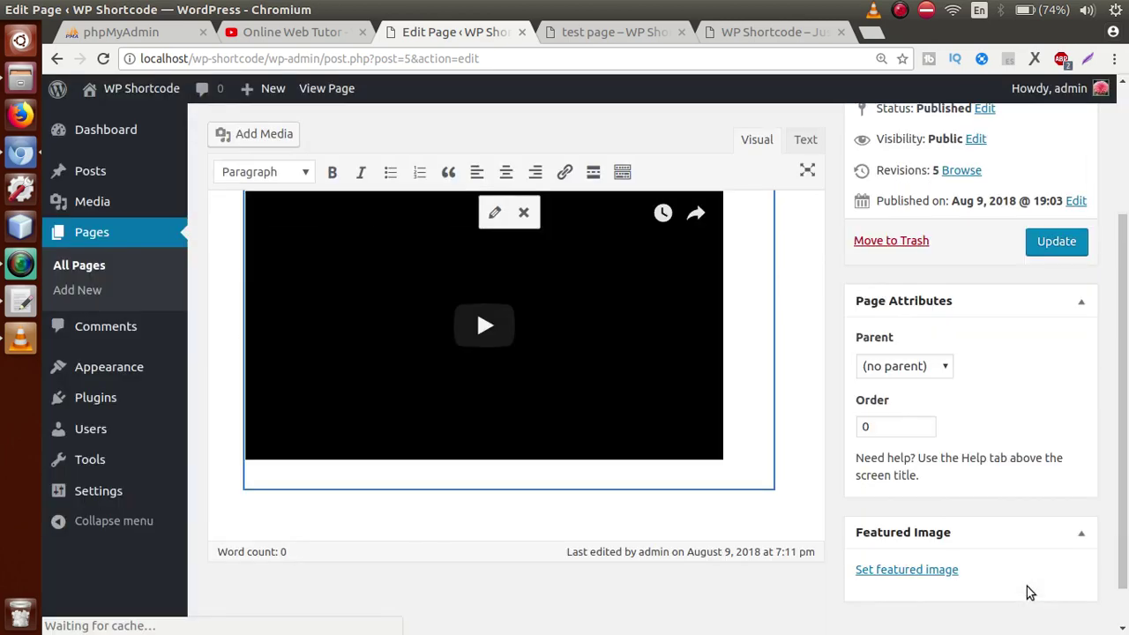
{"action": "scroll", "coordinate": [1127, 399], "scroll_direction": "up", "scroll_amount": 2}
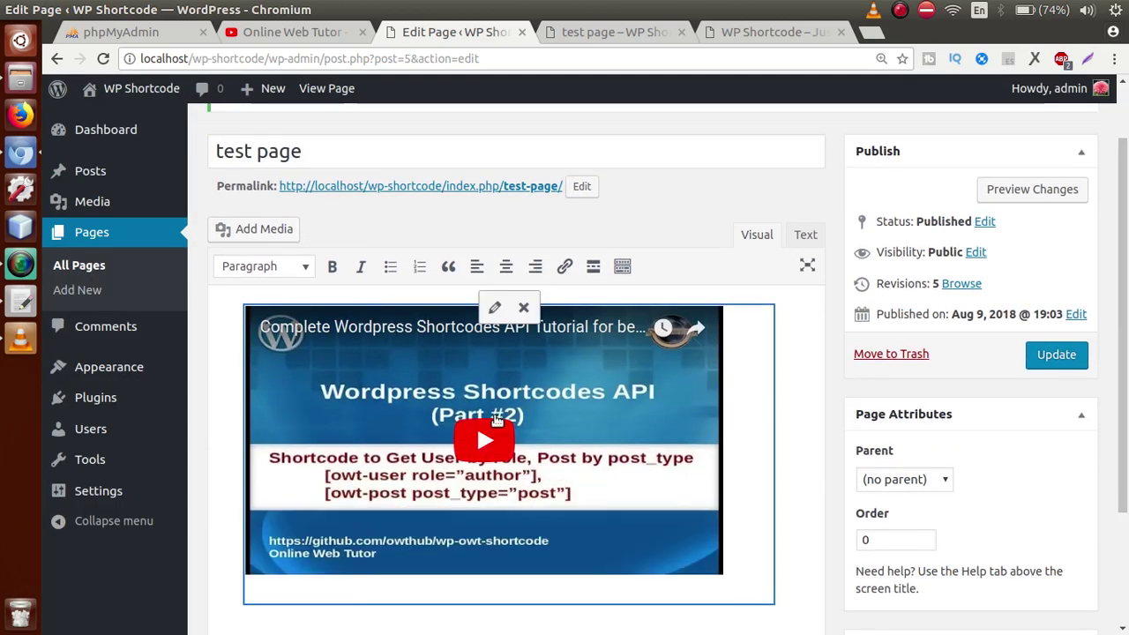
{"action": "scroll", "coordinate": [617, 415], "scroll_direction": "down", "scroll_amount": 1}
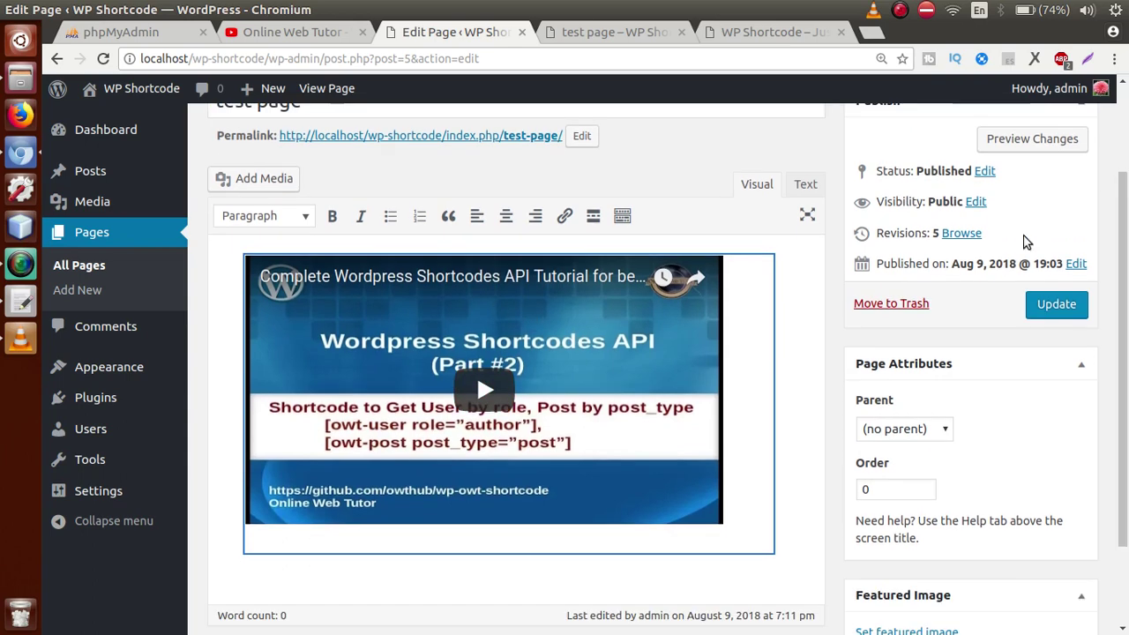
Step: Update the test page, reload its front-end view and play the embedded YouTube video
{"action": "left_click", "coordinate": [1050, 299]}
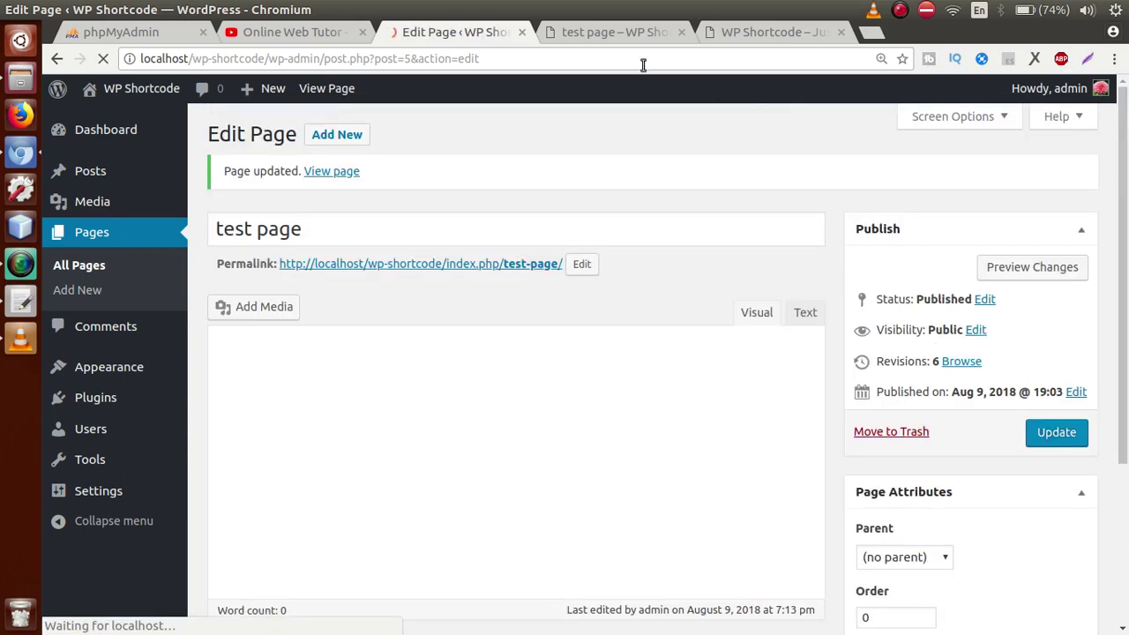
{"action": "left_click", "coordinate": [617, 32]}
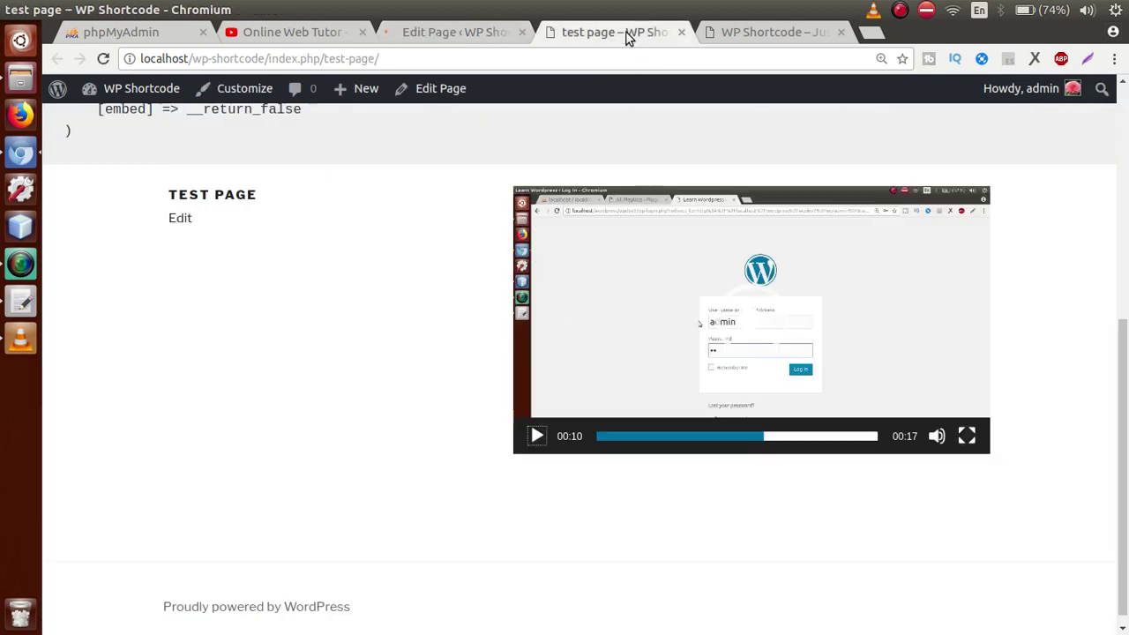
{"action": "left_click", "coordinate": [107, 62]}
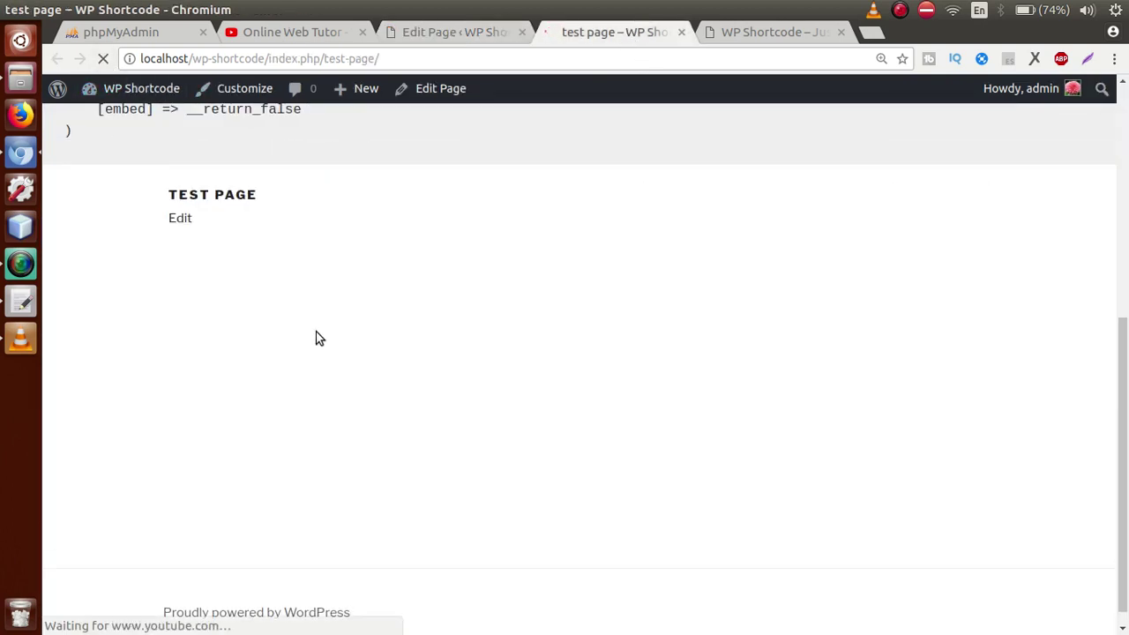
{"action": "left_click", "coordinate": [466, 34]}
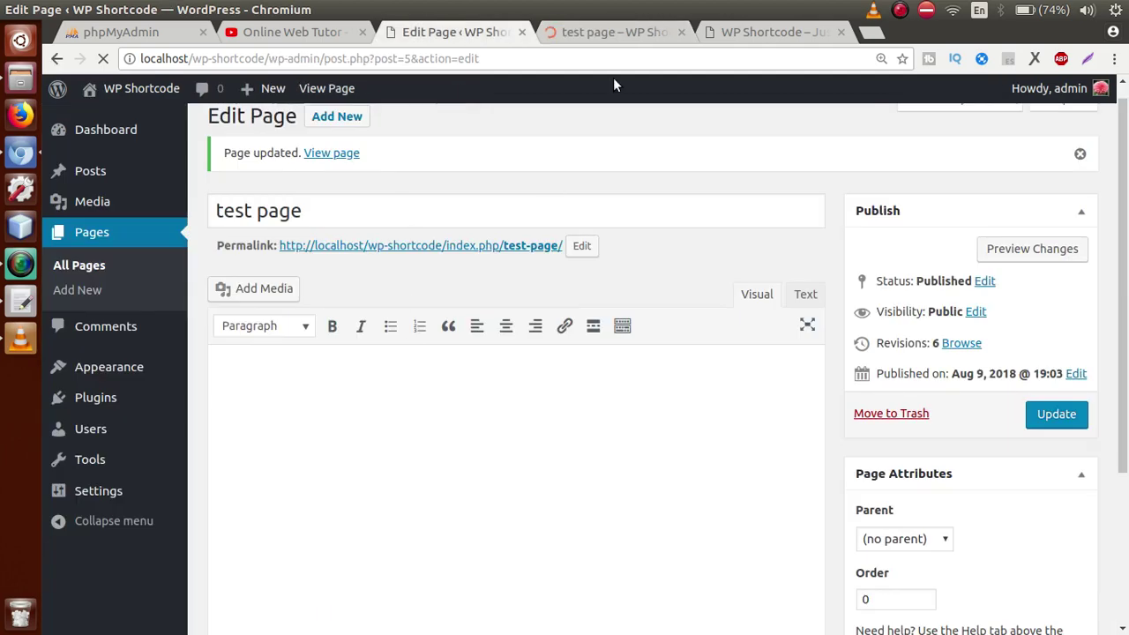
{"action": "left_click", "coordinate": [621, 31]}
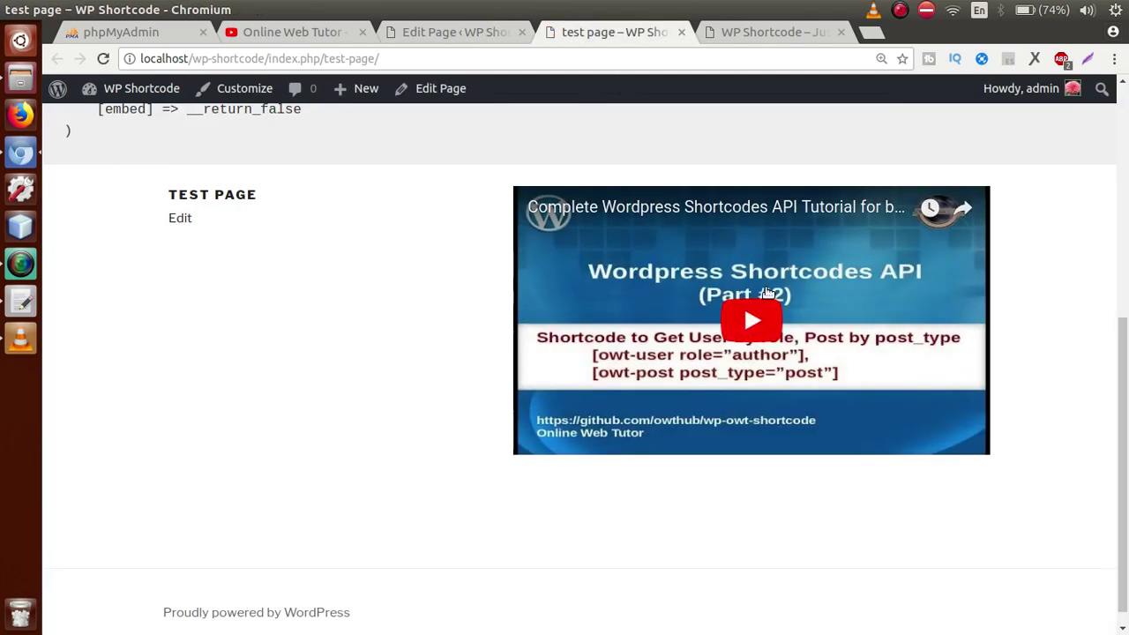
{"action": "left_click", "coordinate": [749, 318]}
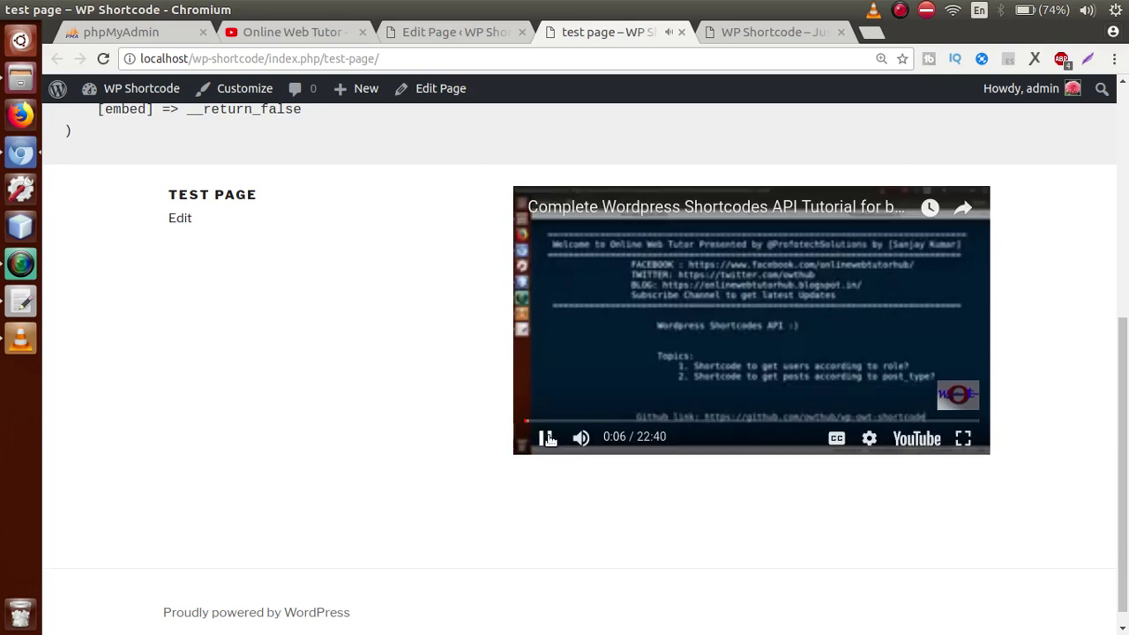
Step: Switch to gedit and review the notes on WordPress's built-in shortcodes in Untitled Document 2, from [gallery] to [embed]
{"action": "left_click", "coordinate": [462, 39]}
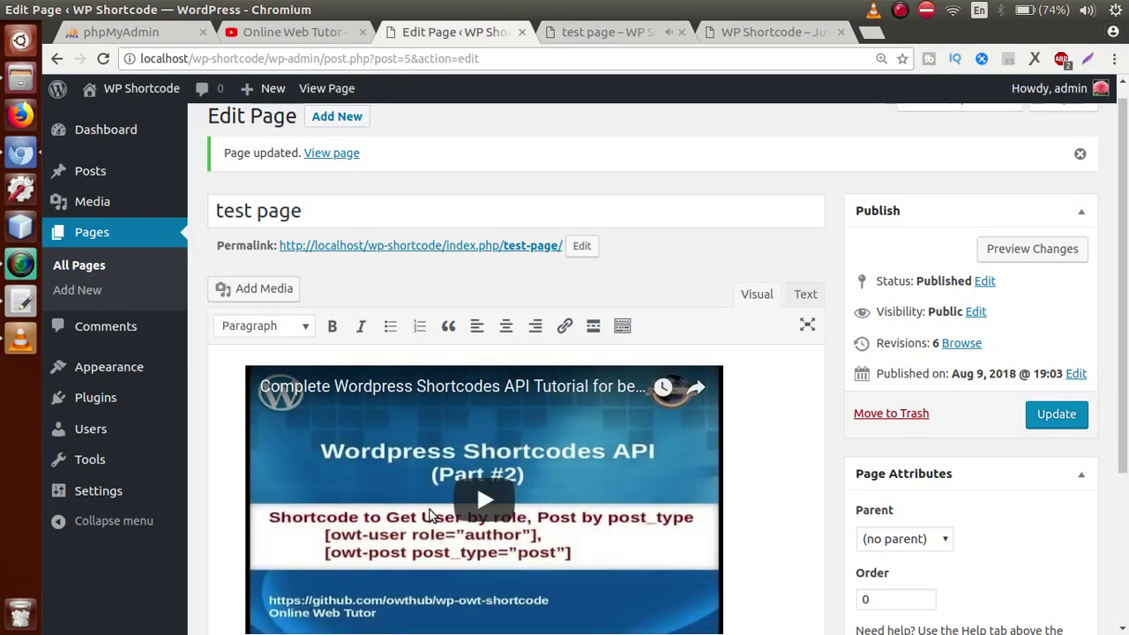
{"action": "left_click", "coordinate": [22, 306]}
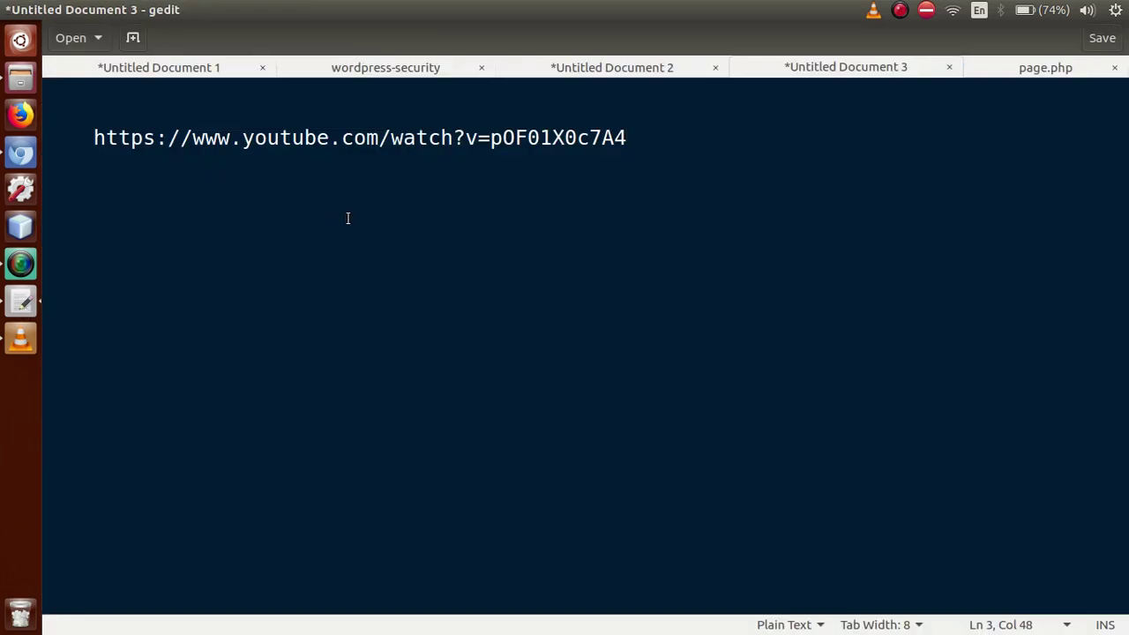
{"action": "left_click", "coordinate": [544, 70]}
{"action": "double_click", "coordinate": [207, 185]}
{"action": "double_click", "coordinate": [206, 210]}
{"action": "left_click", "coordinate": [195, 234]}
{"action": "key", "text": "Down"}
{"action": "key", "text": "Down"}
{"action": "left_click_drag", "start_coordinate": [144, 185], "coordinate": [764, 276]}
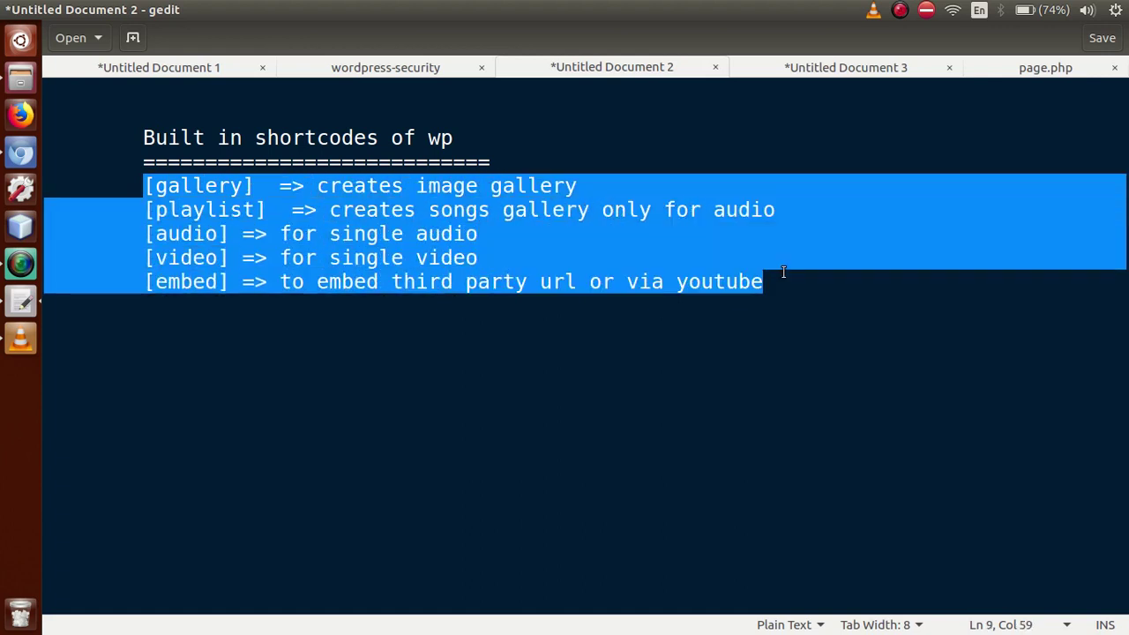
Step: Go over the shortcode list again, highlighting the entries from [gallery] down to the [embed] description
{"action": "left_click", "coordinate": [784, 273]}
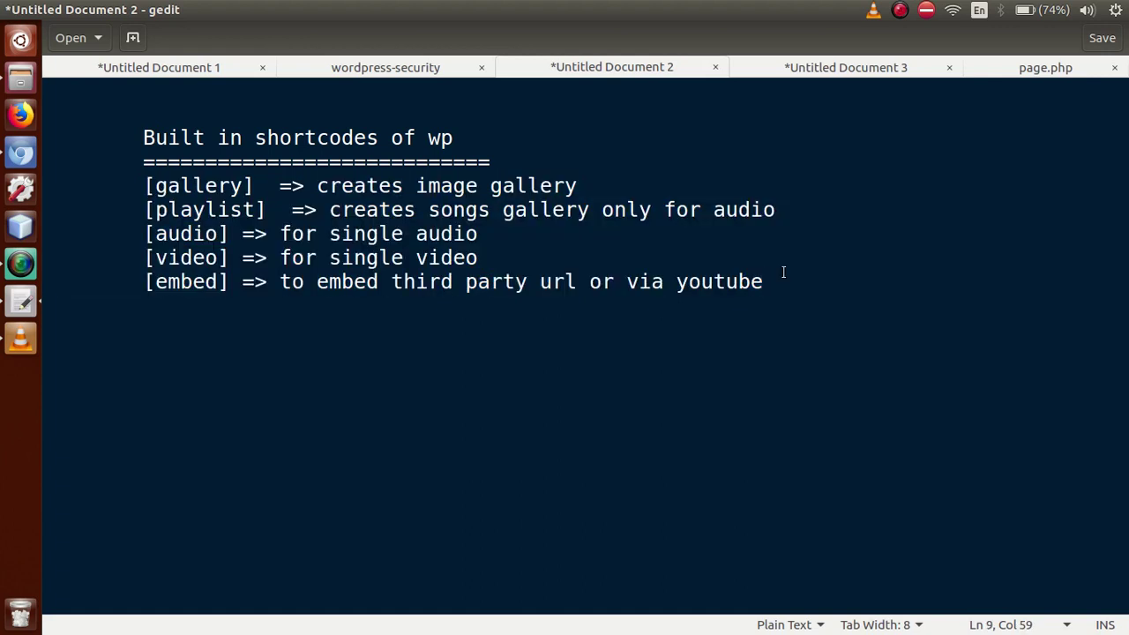
{"action": "left_click_drag", "start_coordinate": [144, 185], "coordinate": [403, 263]}
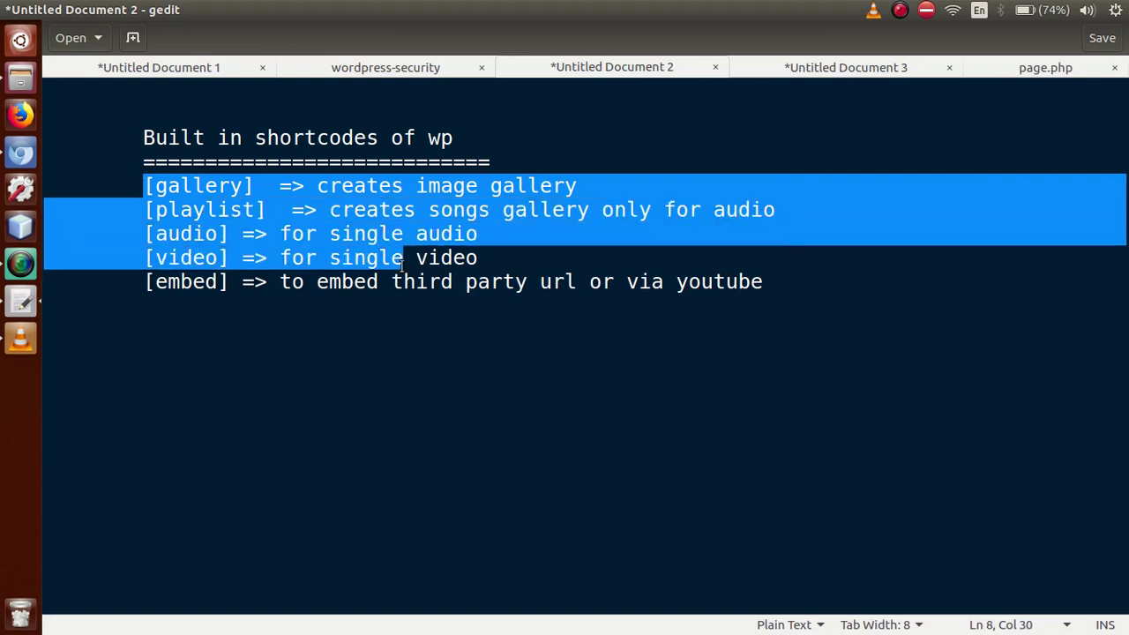
{"action": "left_click", "coordinate": [529, 282]}
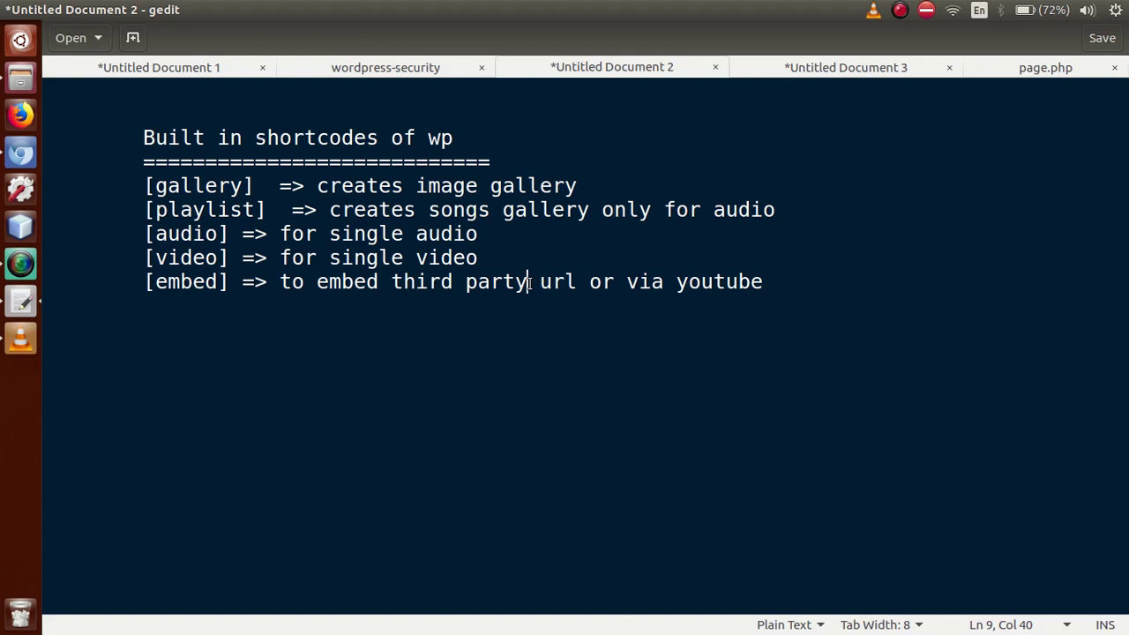
{"action": "left_click_drag", "start_coordinate": [144, 185], "coordinate": [453, 282]}
{"action": "left_click", "coordinate": [453, 281]}
{"action": "left_click", "coordinate": [627, 282]}
Step: Examine the global $shortcode_tags declaration in page.php alongside the shortcode list in Untitled Document 2
{"action": "left_click", "coordinate": [1007, 60]}
{"action": "left_click_drag", "start_coordinate": [356, 356], "coordinate": [171, 356]}
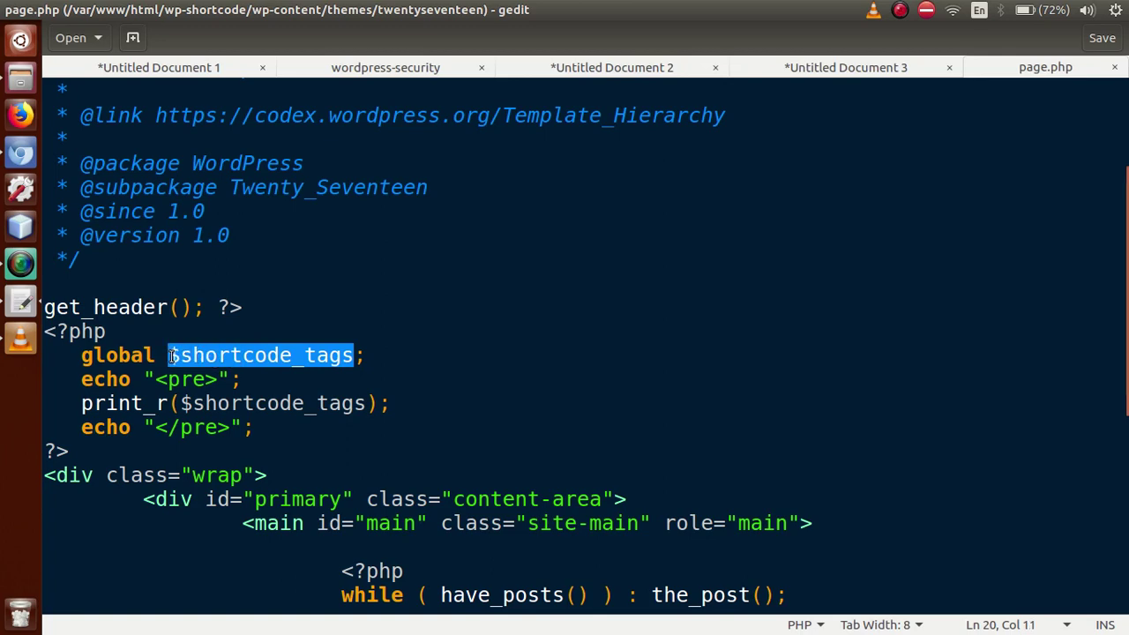
{"action": "left_click", "coordinate": [316, 355]}
{"action": "left_click", "coordinate": [536, 74]}
{"action": "left_click_drag", "start_coordinate": [145, 187], "coordinate": [595, 259]}
{"action": "left_click", "coordinate": [993, 70]}
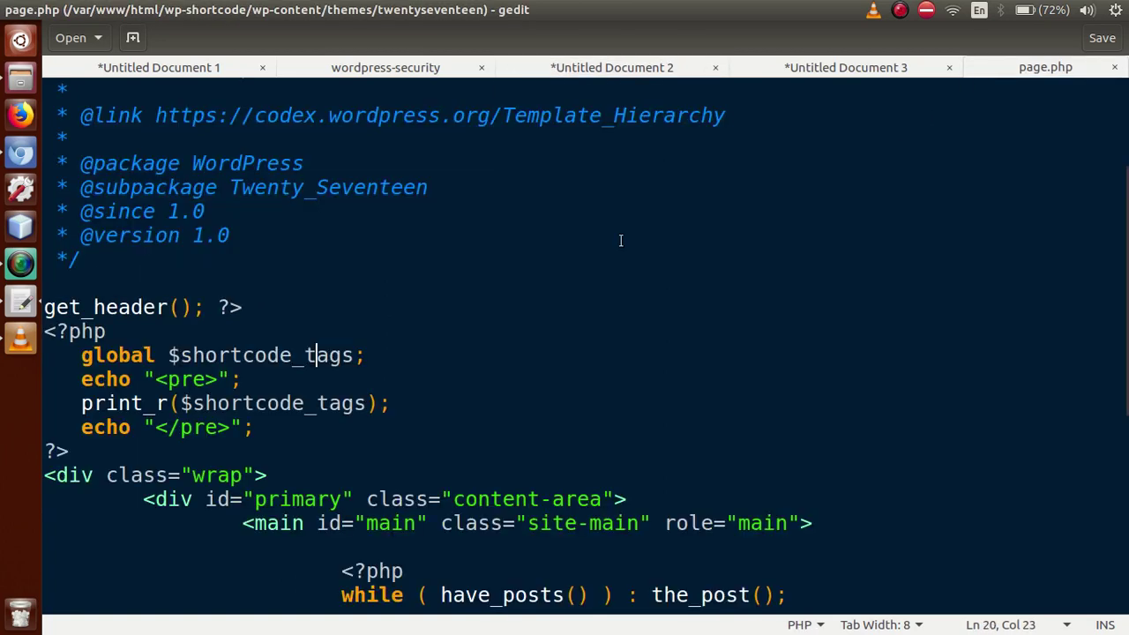
{"action": "left_click_drag", "start_coordinate": [365, 356], "coordinate": [168, 355]}
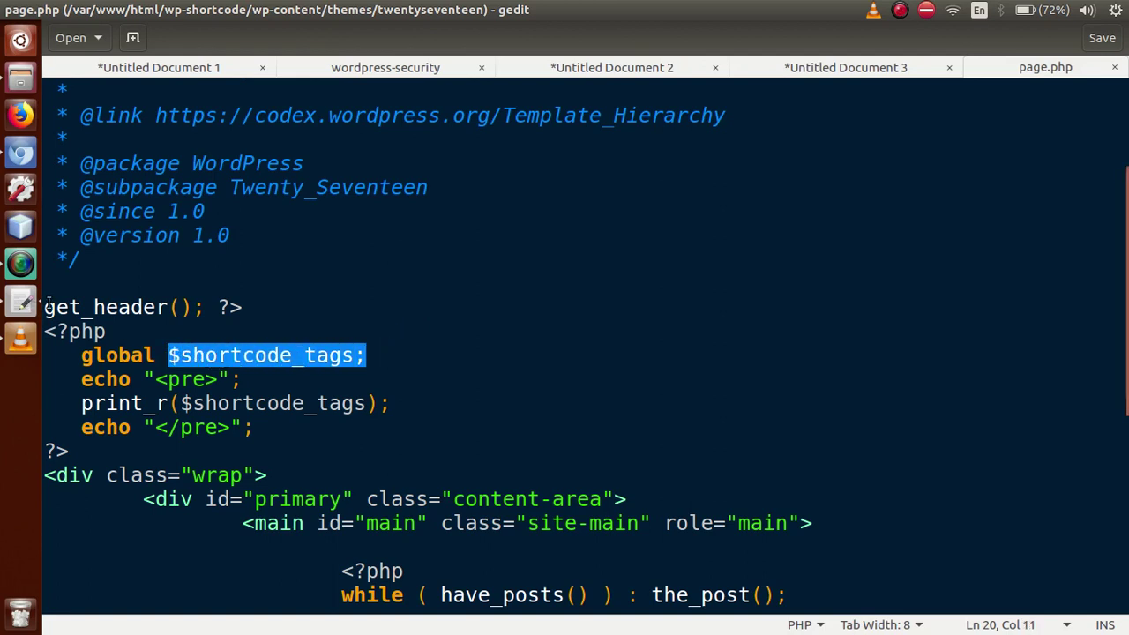
Step: Open the wordpress-security document to view the Built-in WP Shortcodes topic and the GitHub link
{"action": "left_click", "coordinate": [429, 70]}
{"action": "left_click", "coordinate": [482, 479]}
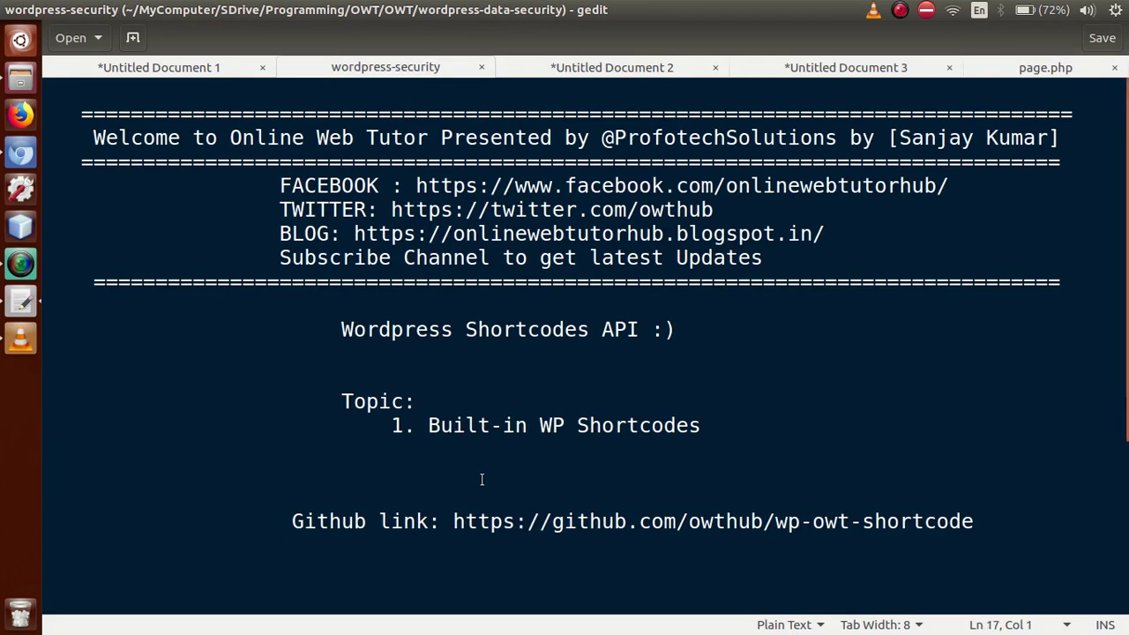